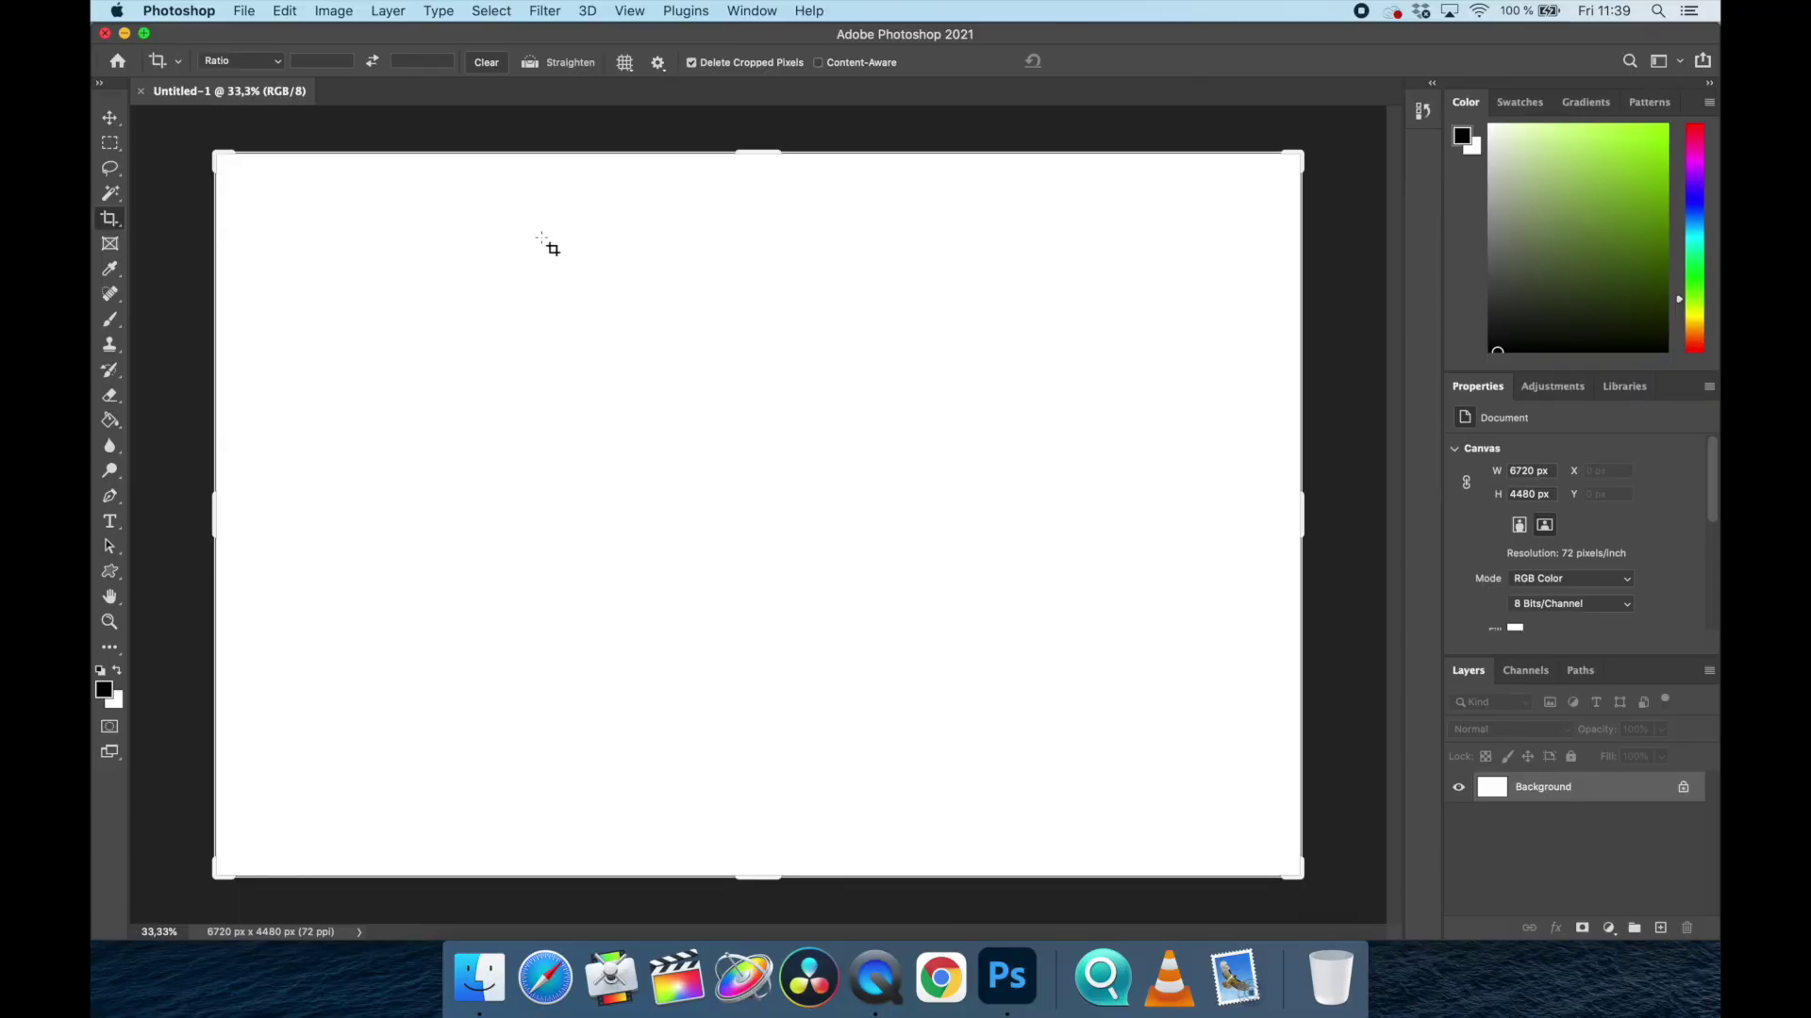
Load AP3A1826–AP3A1829.CR3 as layers in one new document with Load Files into Stack.
click(242, 11)
mouse_move(506, 471)
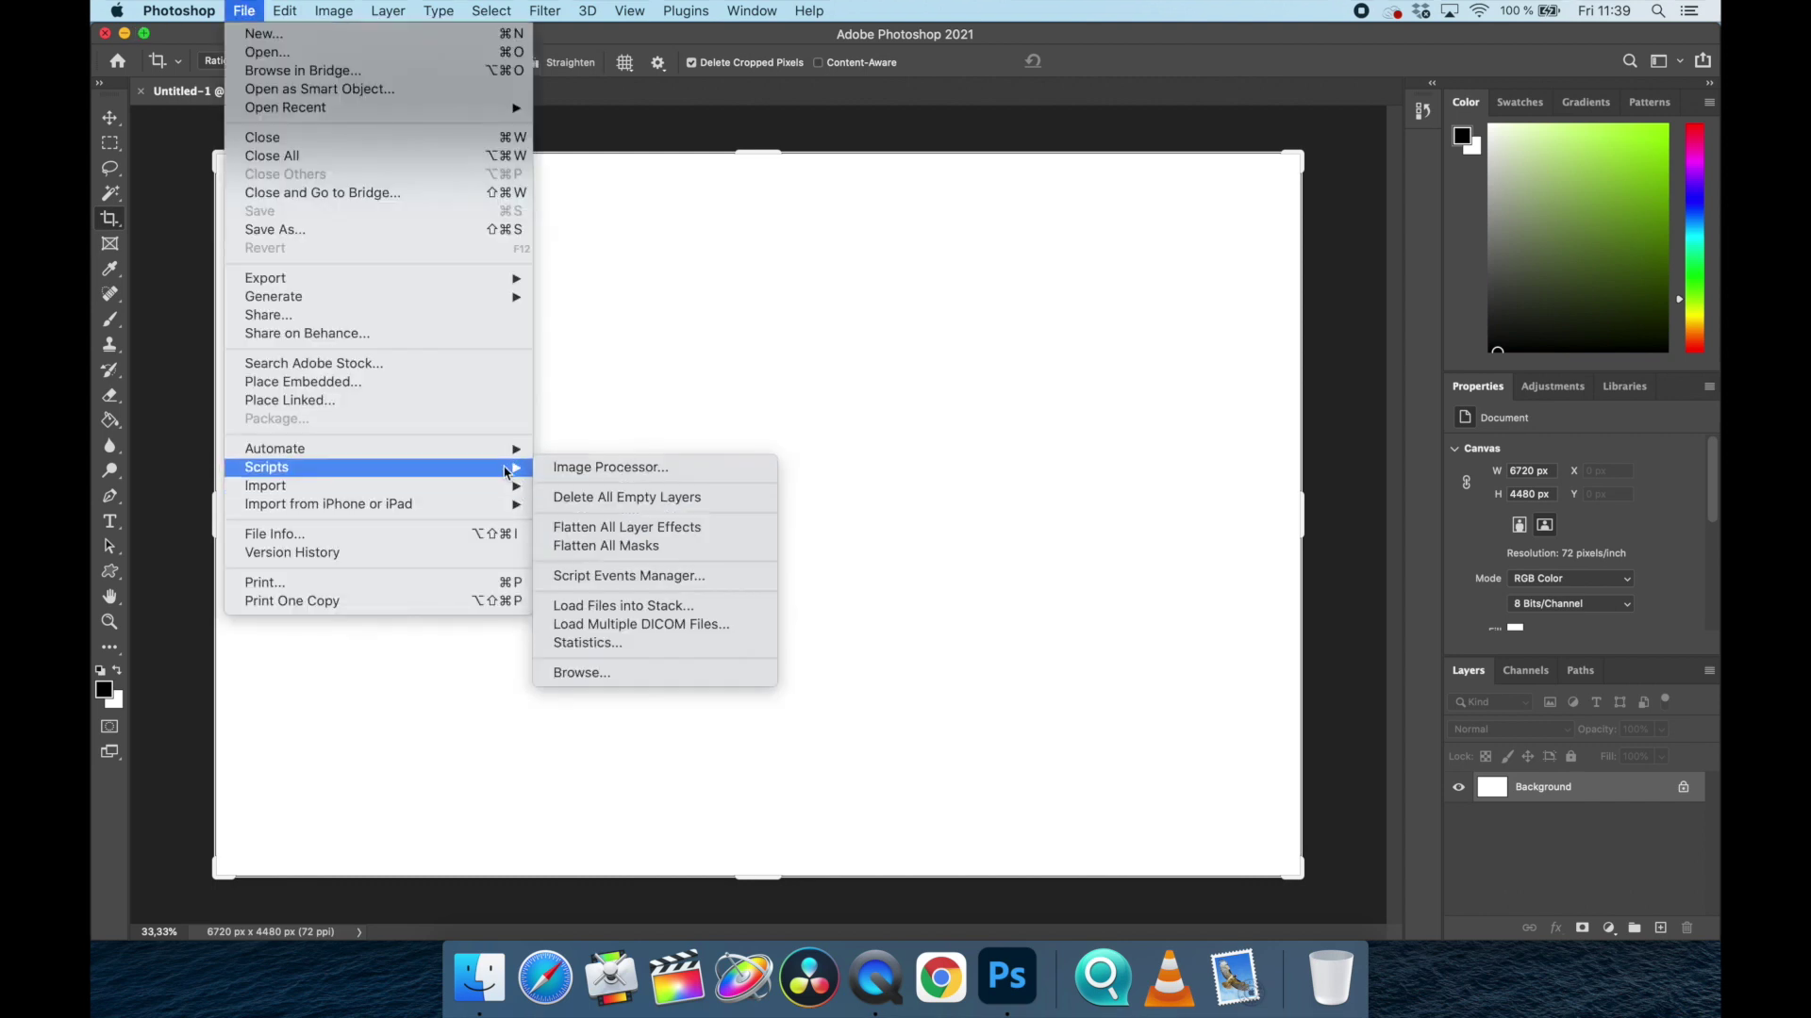
click(672, 609)
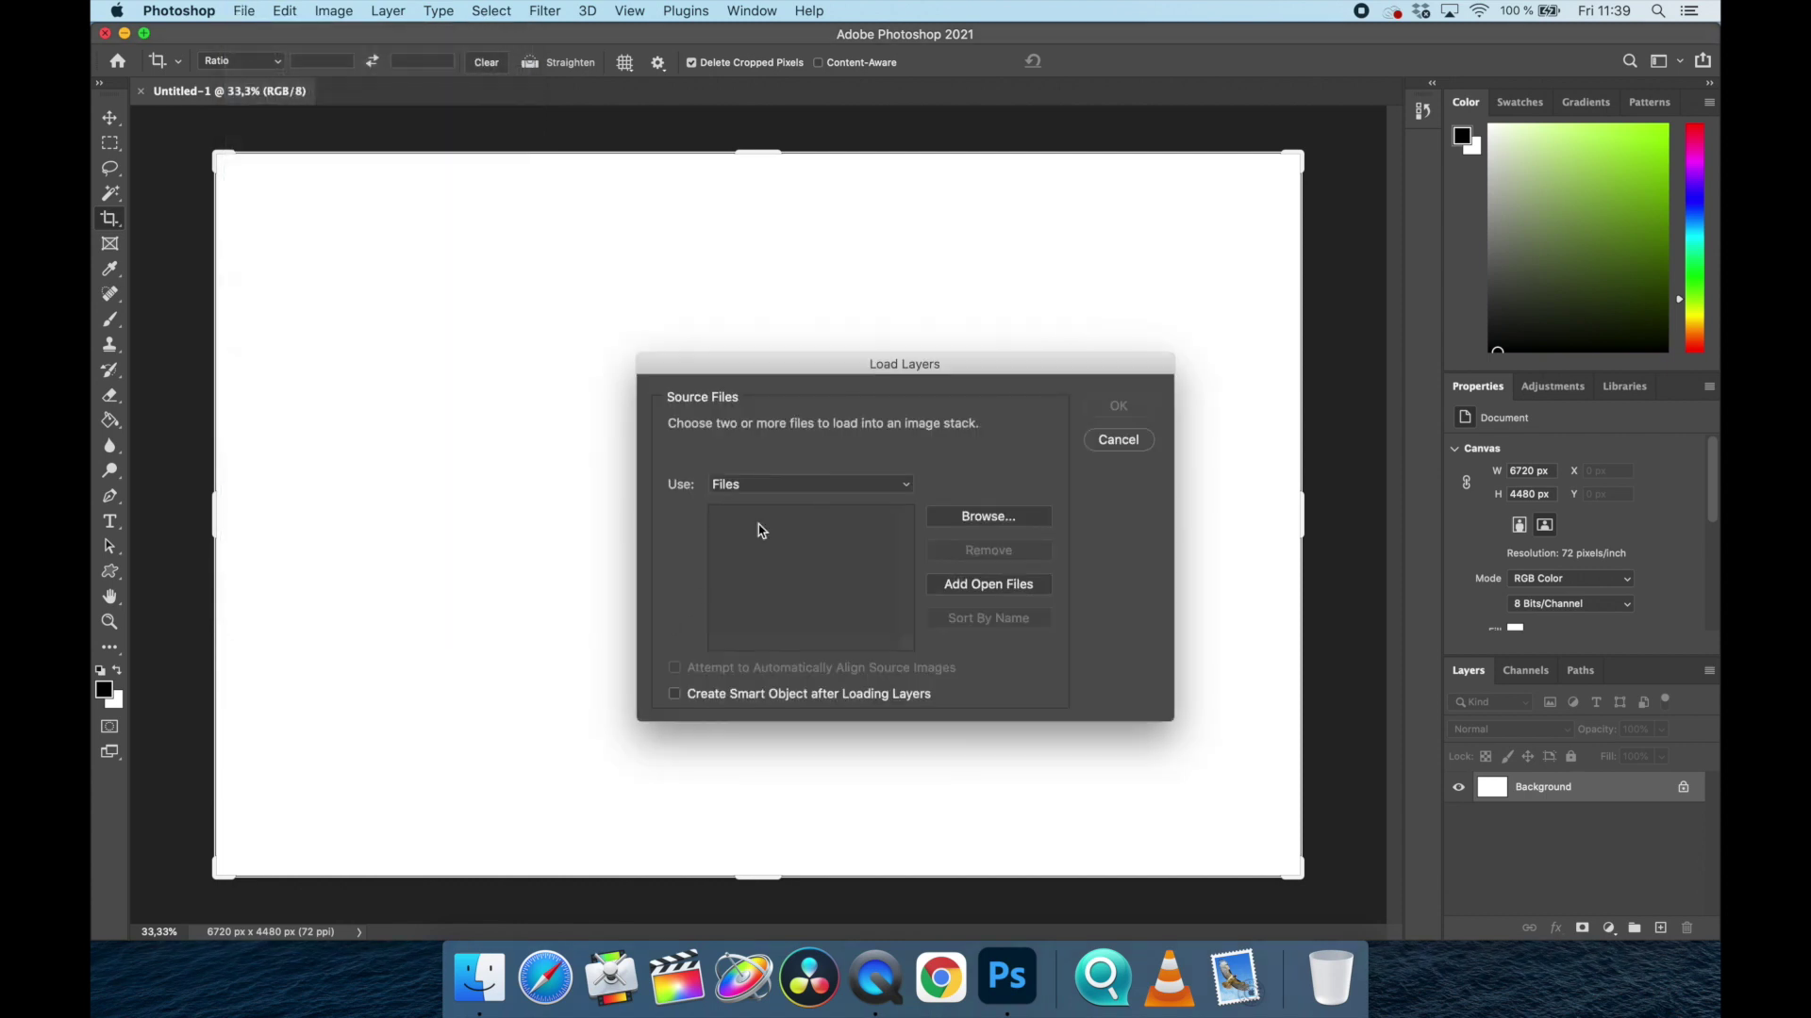
click(1000, 524)
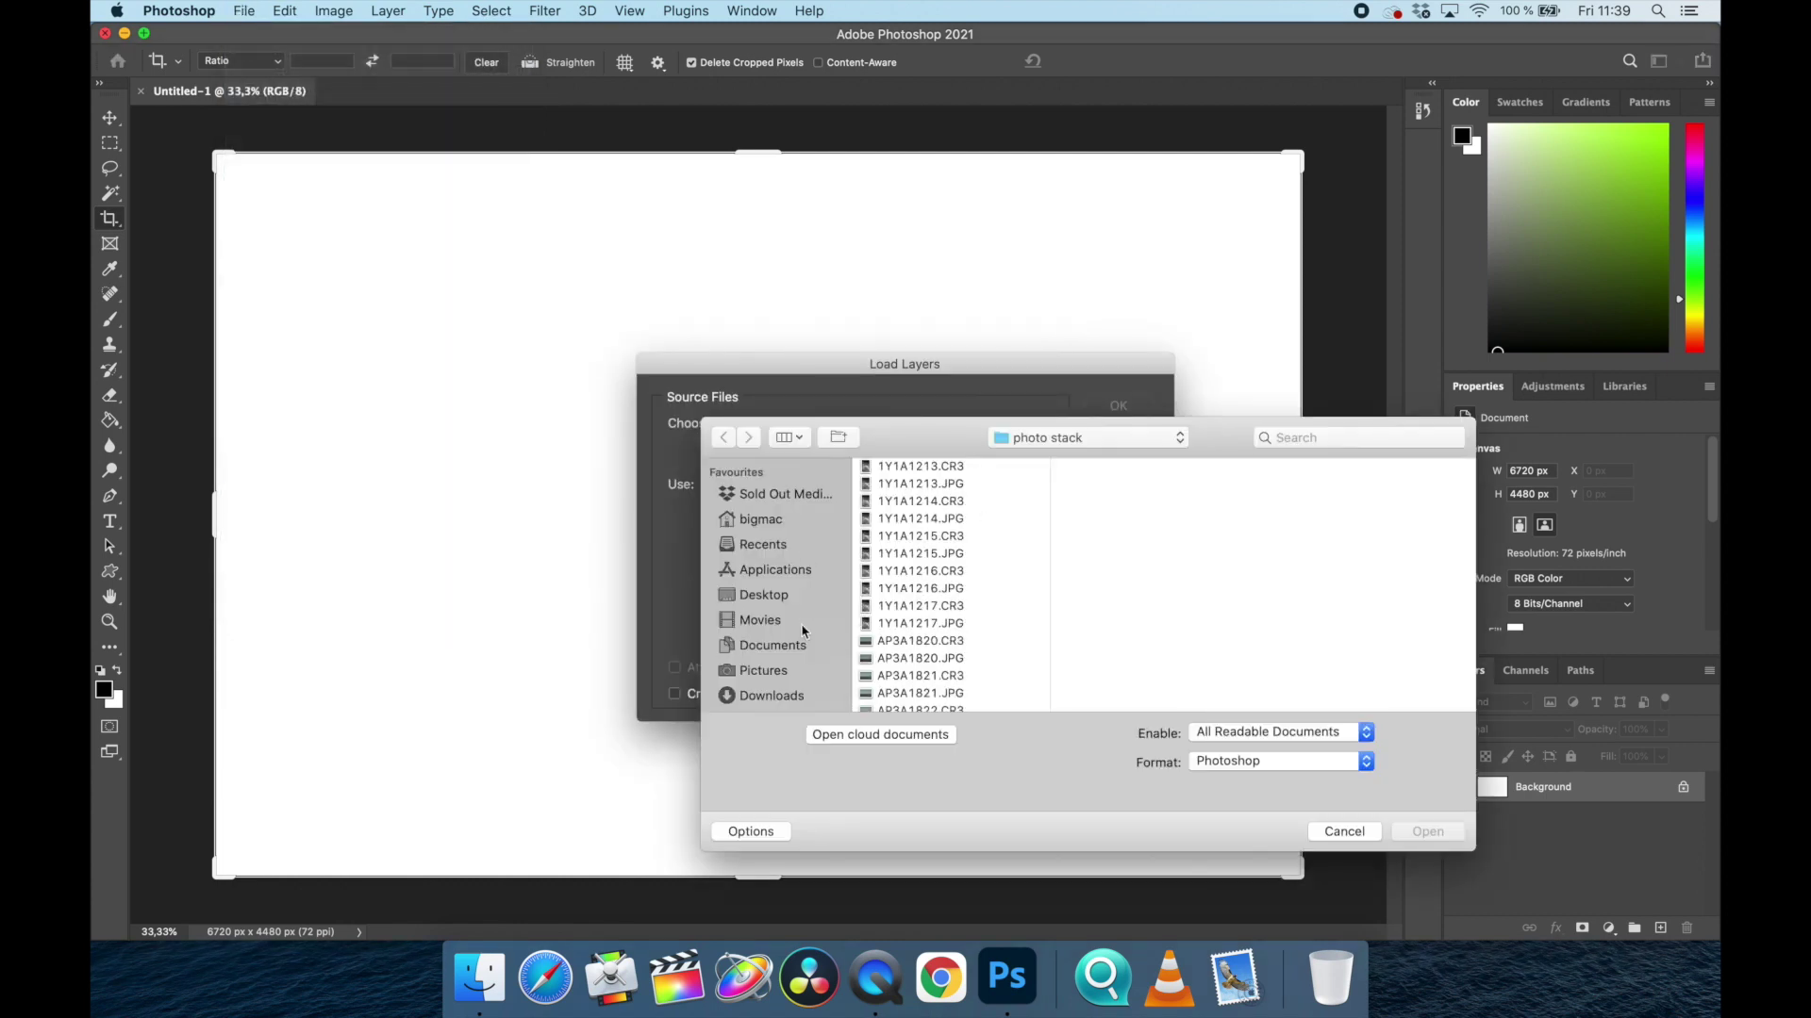
scroll(978, 654, down, 3)
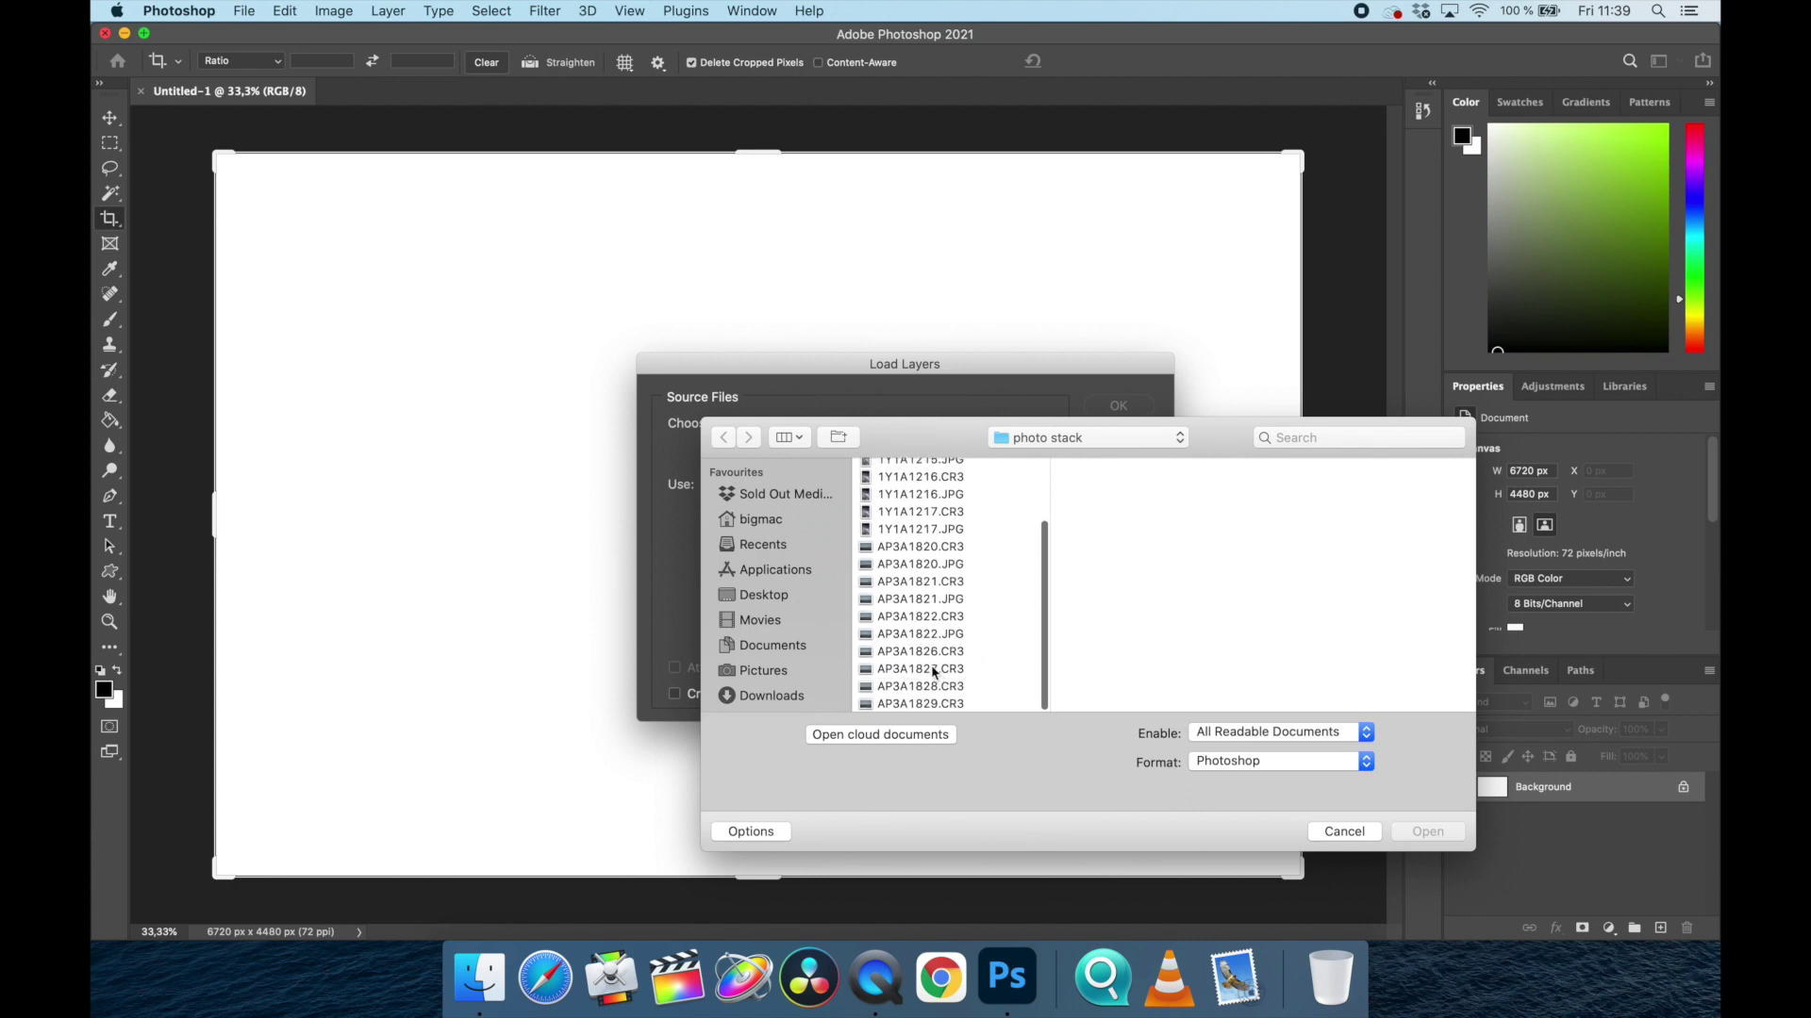
click(936, 658)
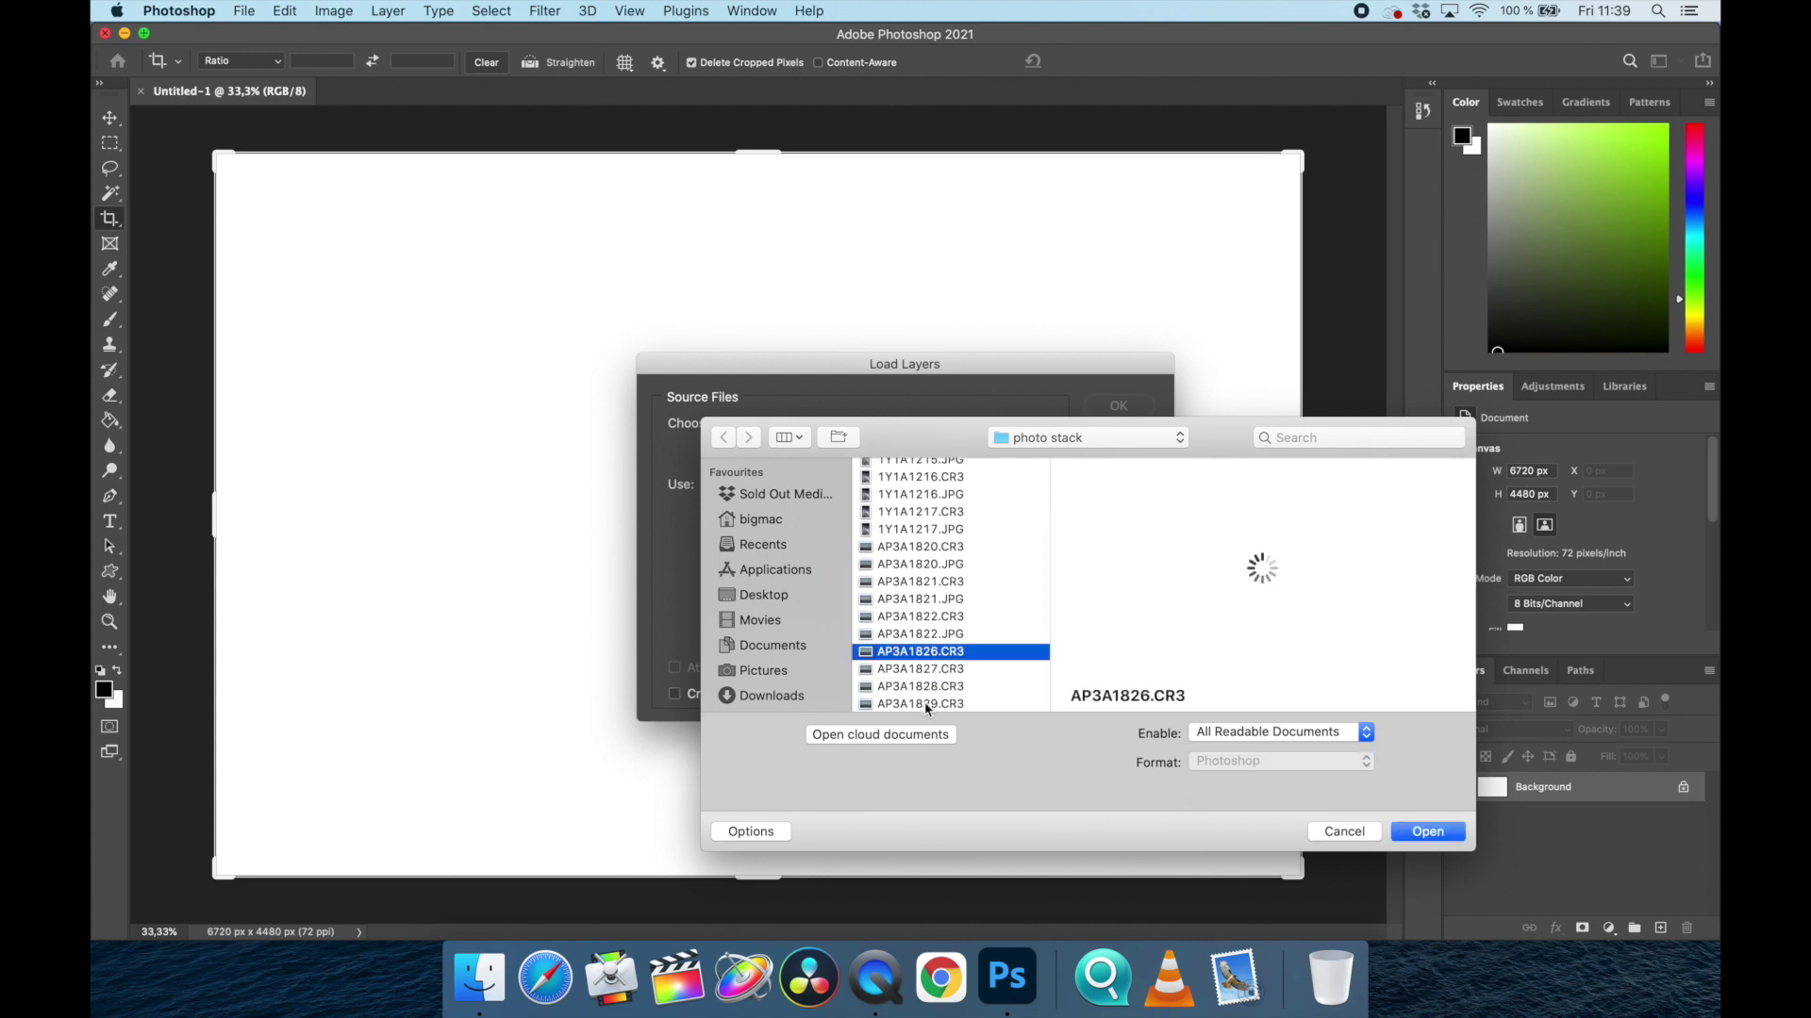
shift+click(929, 707)
click(1424, 830)
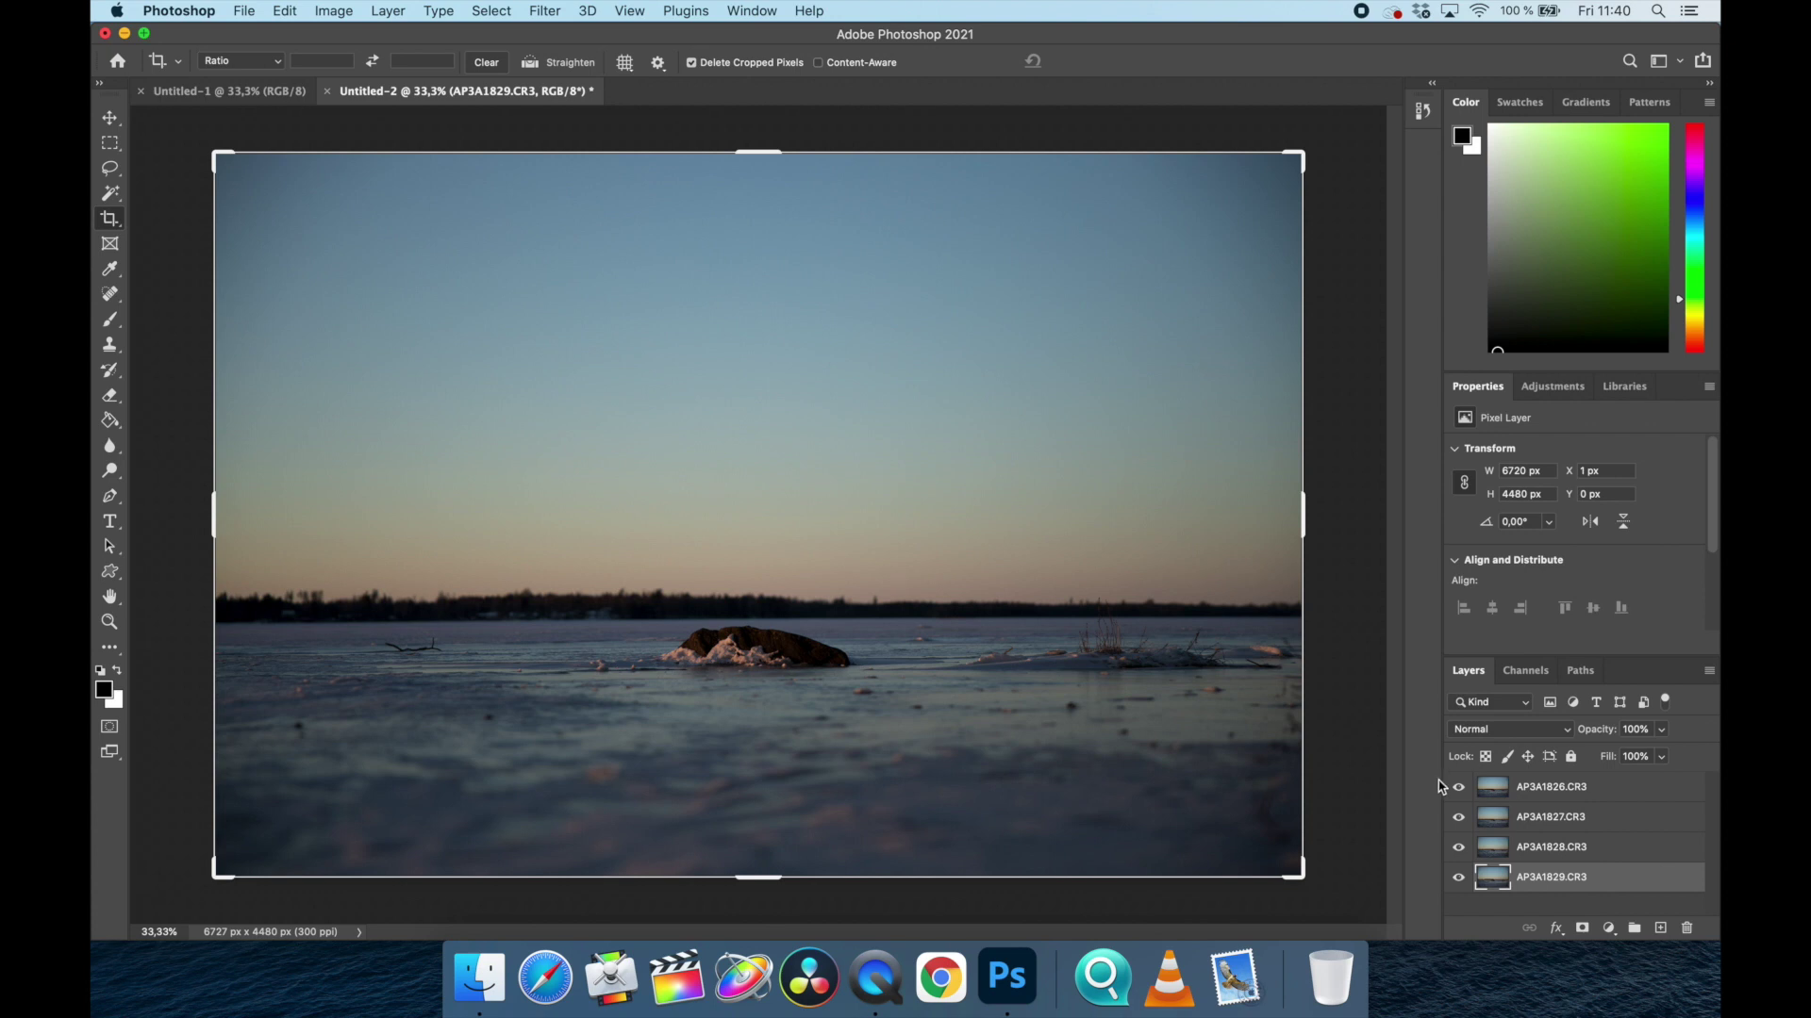
Hide and reshow the lake-rock frames to compare focus, then select all four layers.
click(1459, 795)
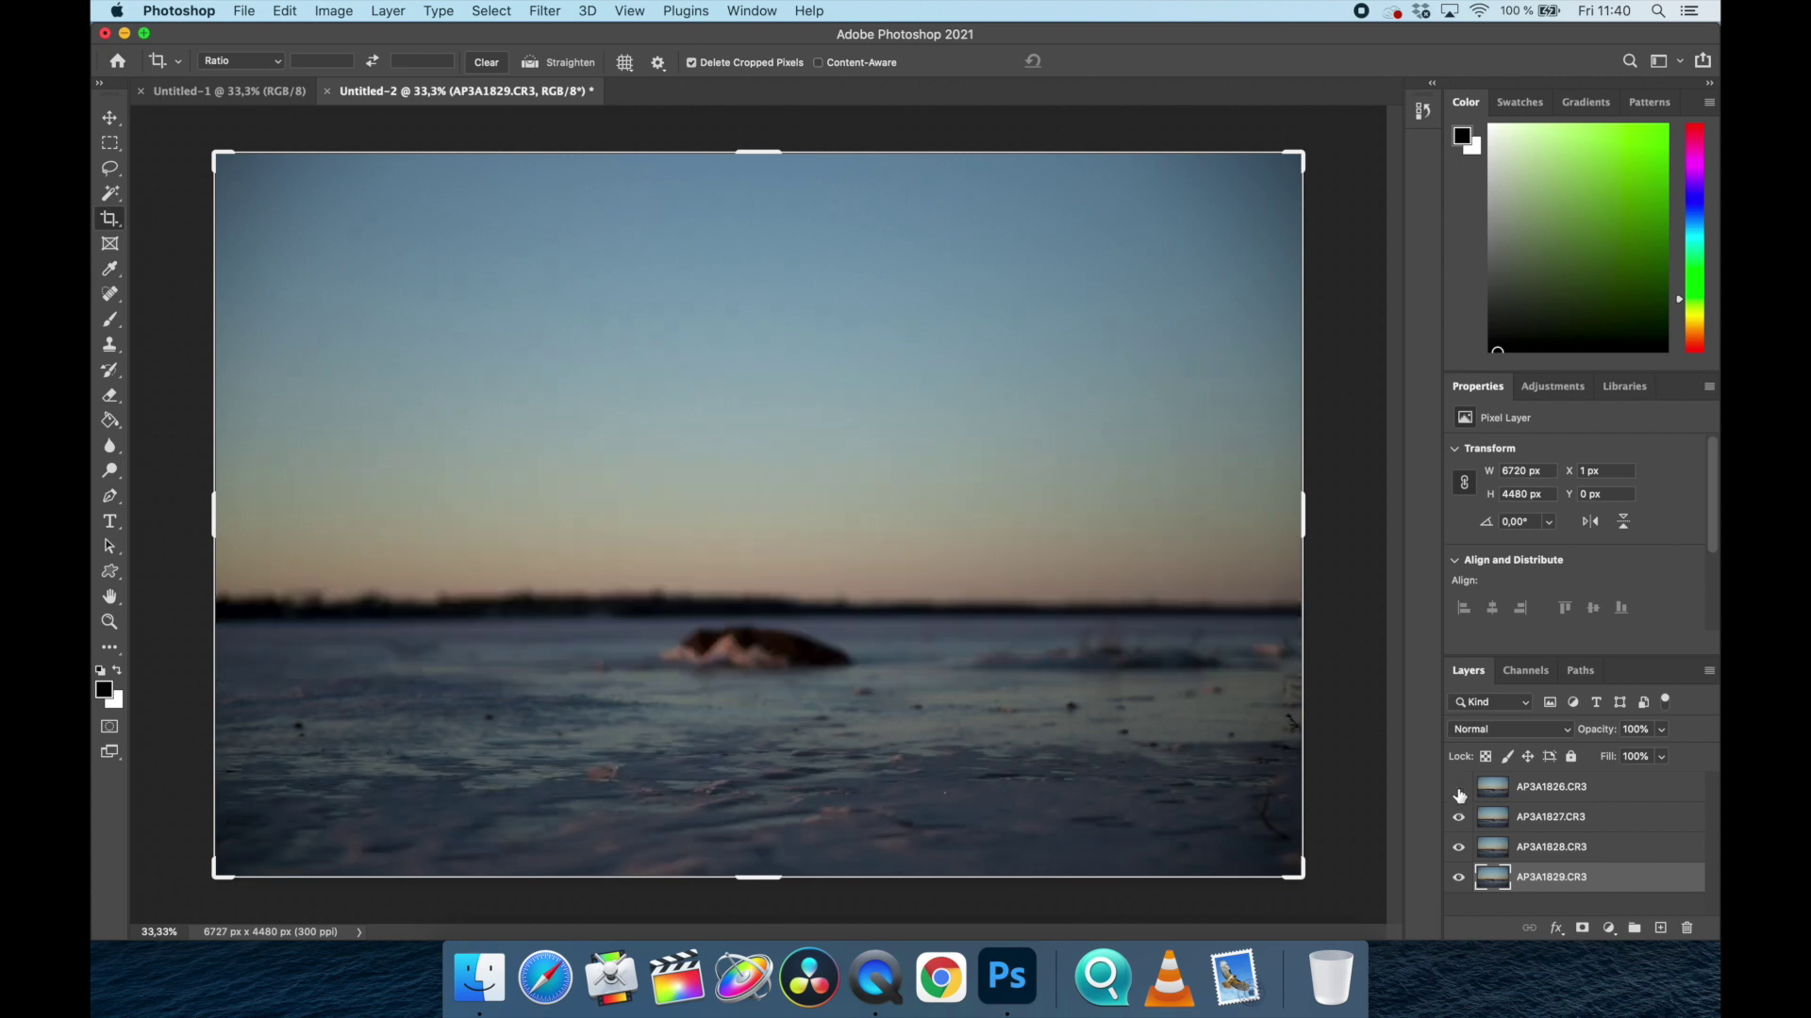
click(1460, 792)
click(1460, 793)
click(1460, 819)
click(1459, 851)
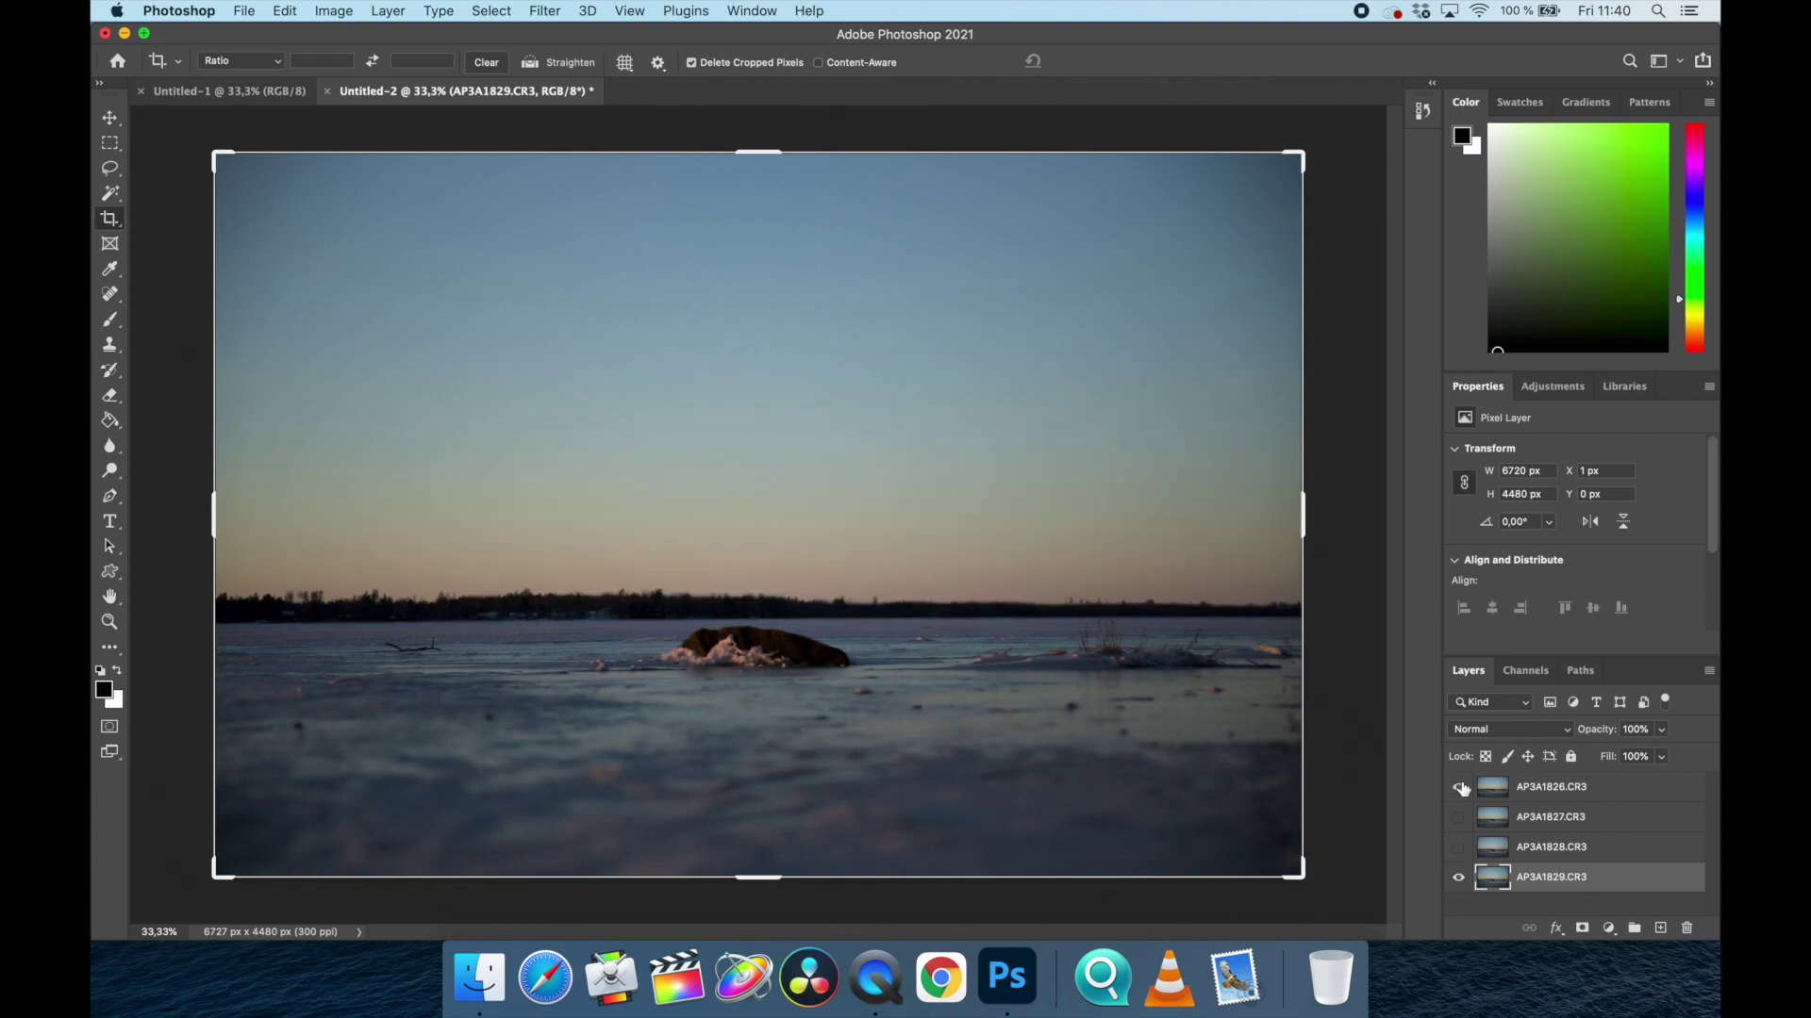
click(1459, 847)
shift+click(1571, 790)
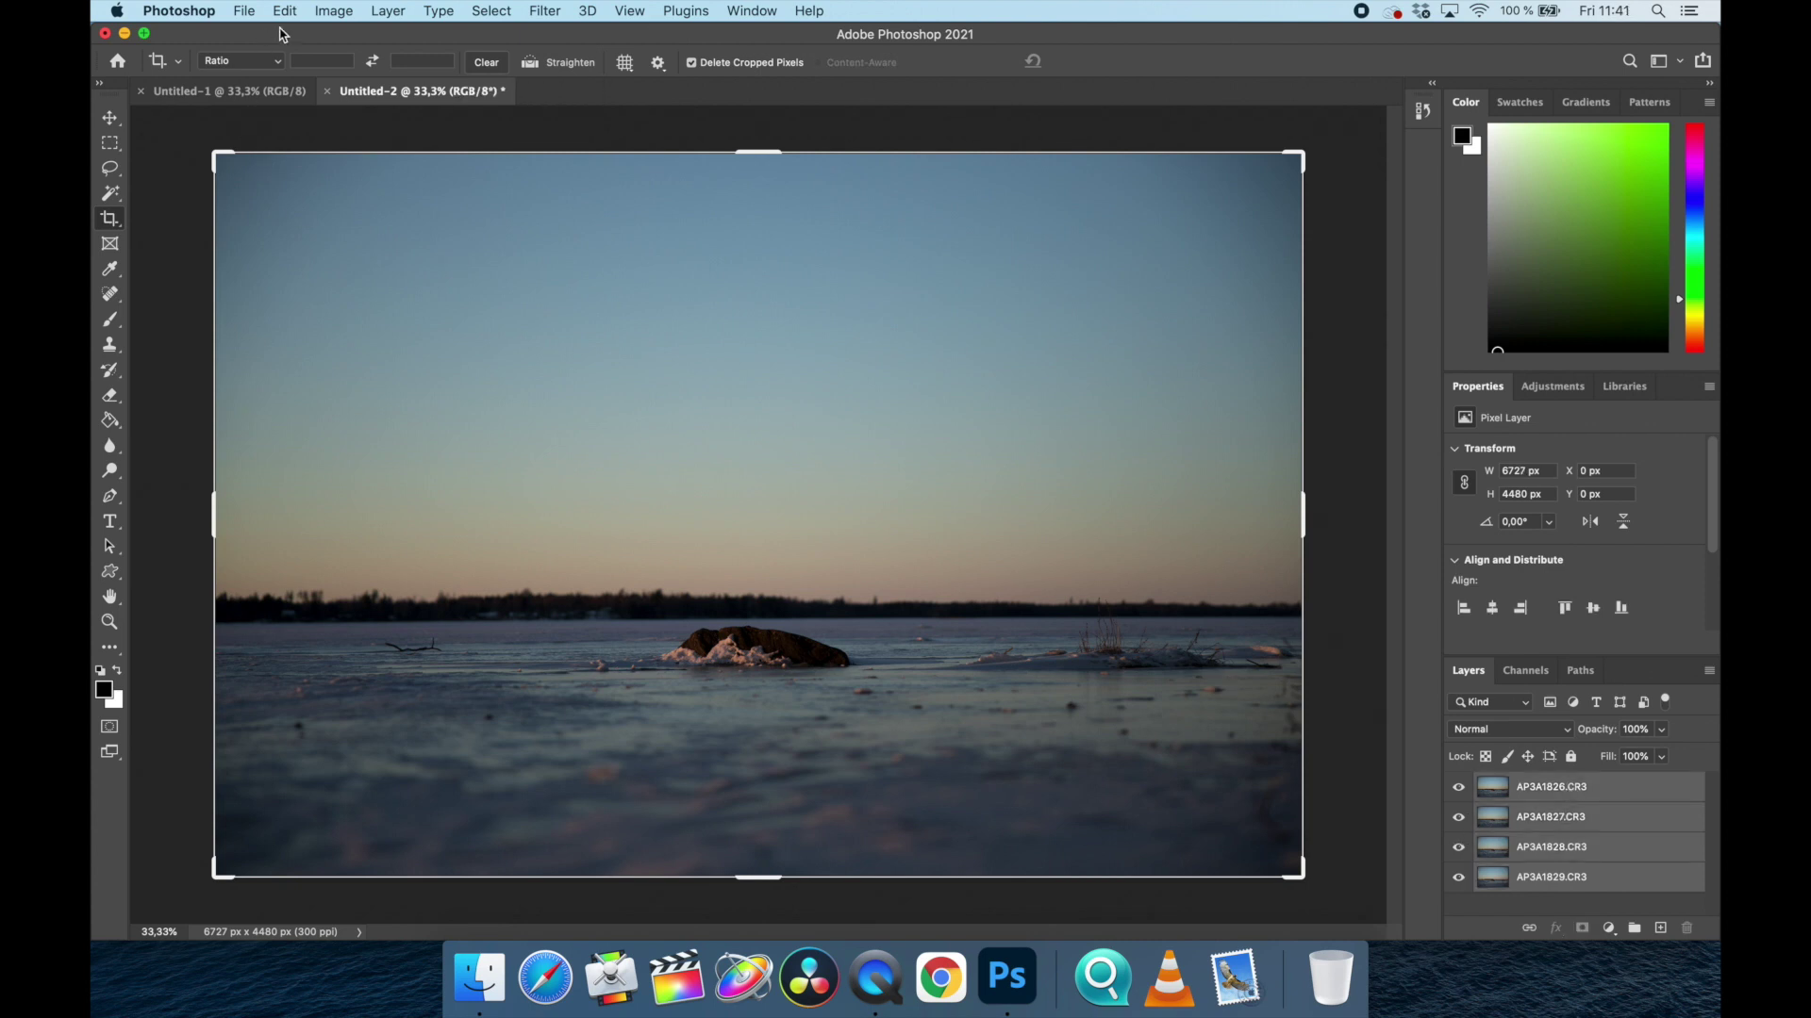
Auto-Blend the four layers as Stack Images with Seamless Tones and Colors, dismissing the warning.
click(287, 12)
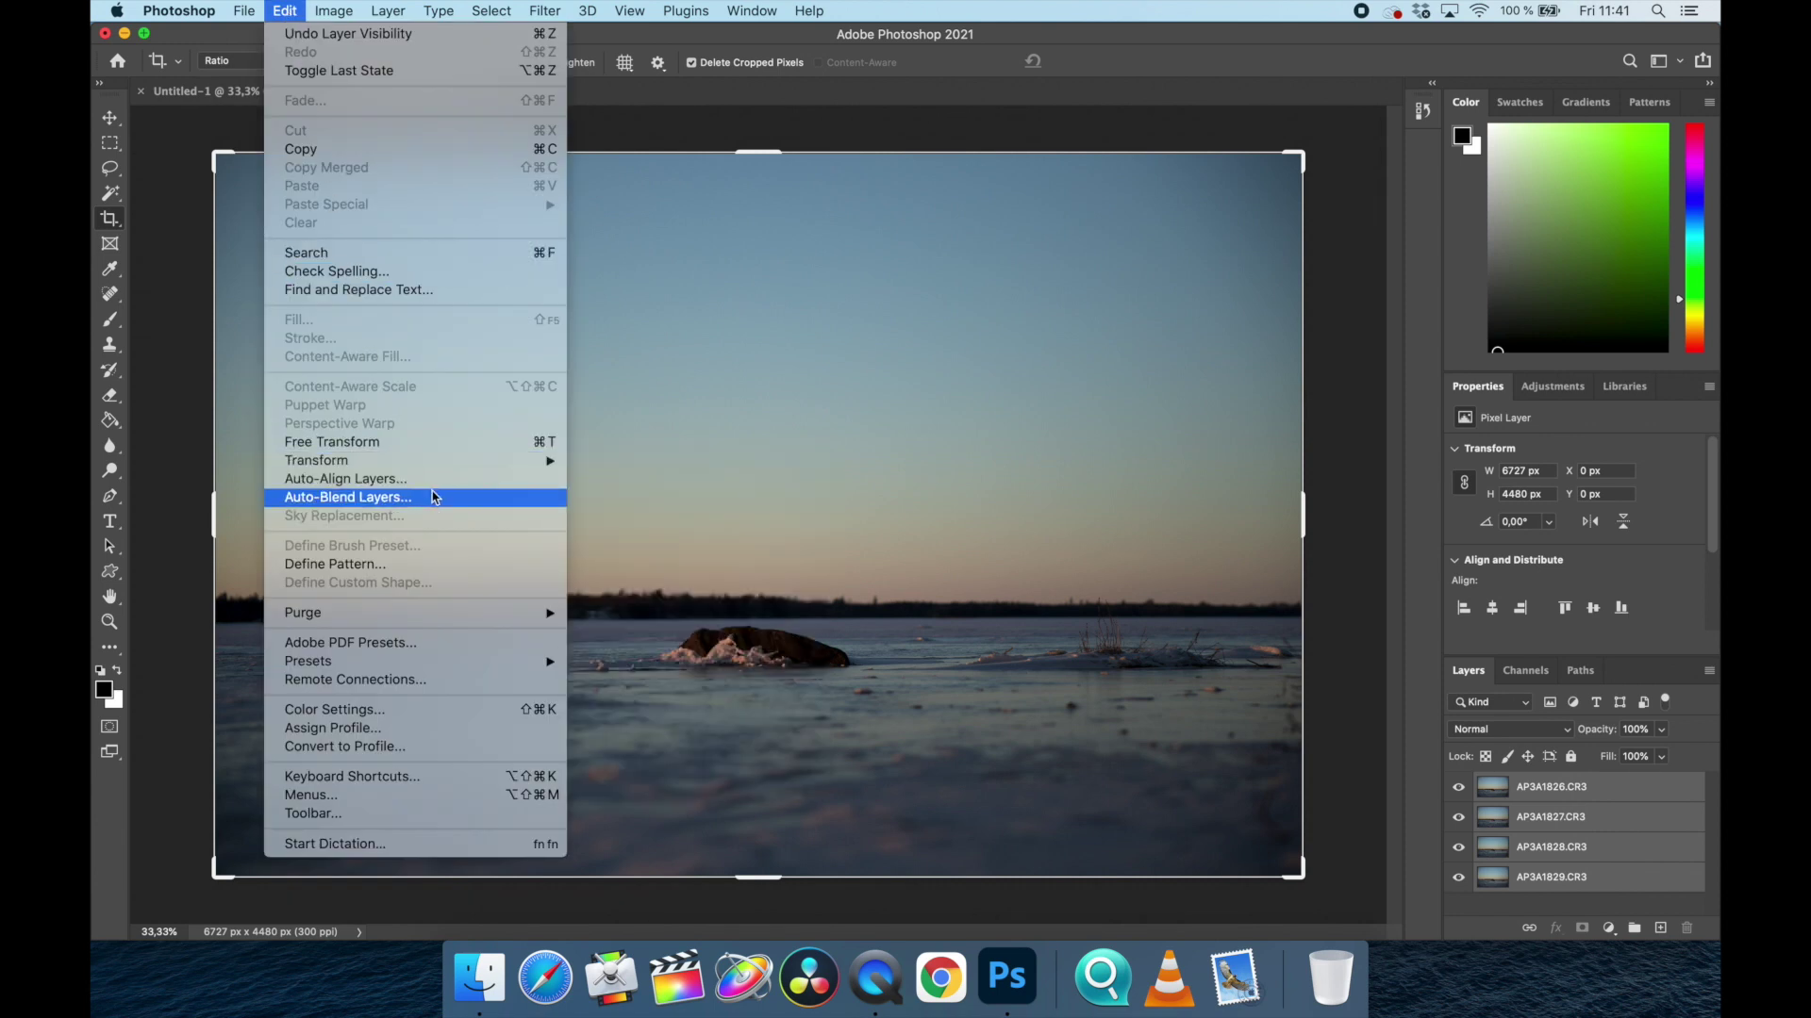
click(438, 500)
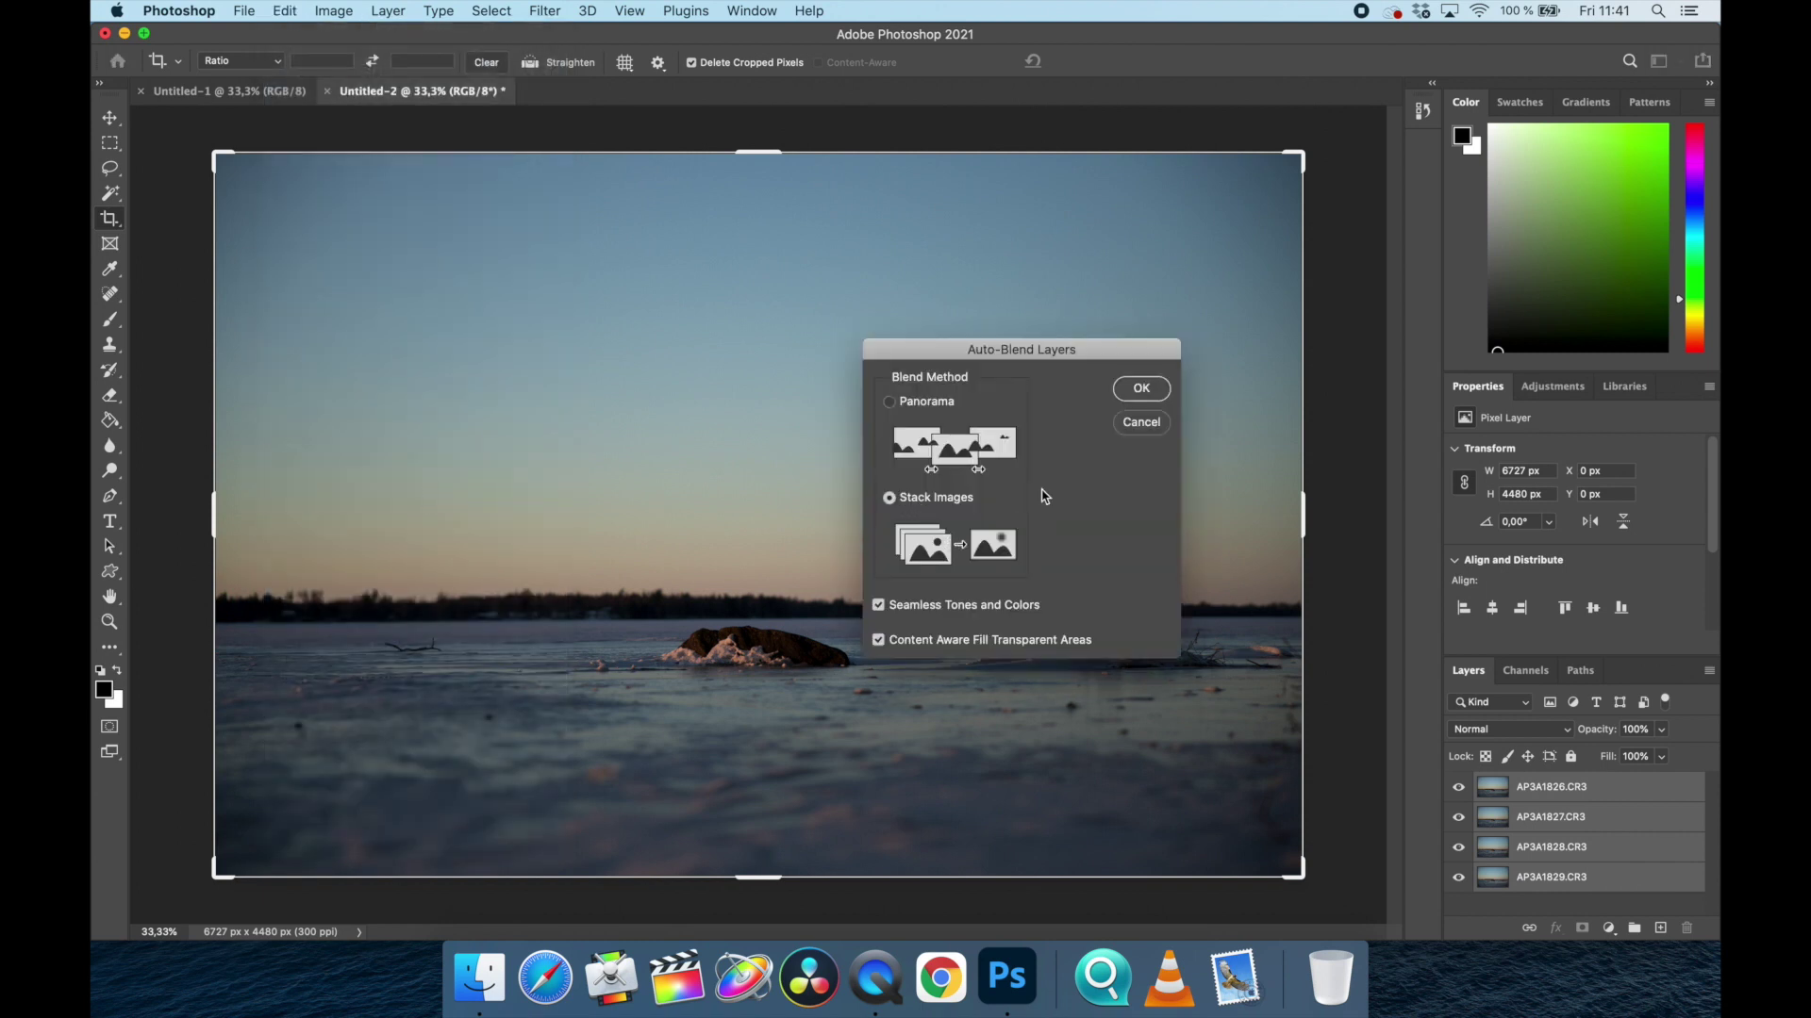
click(1141, 389)
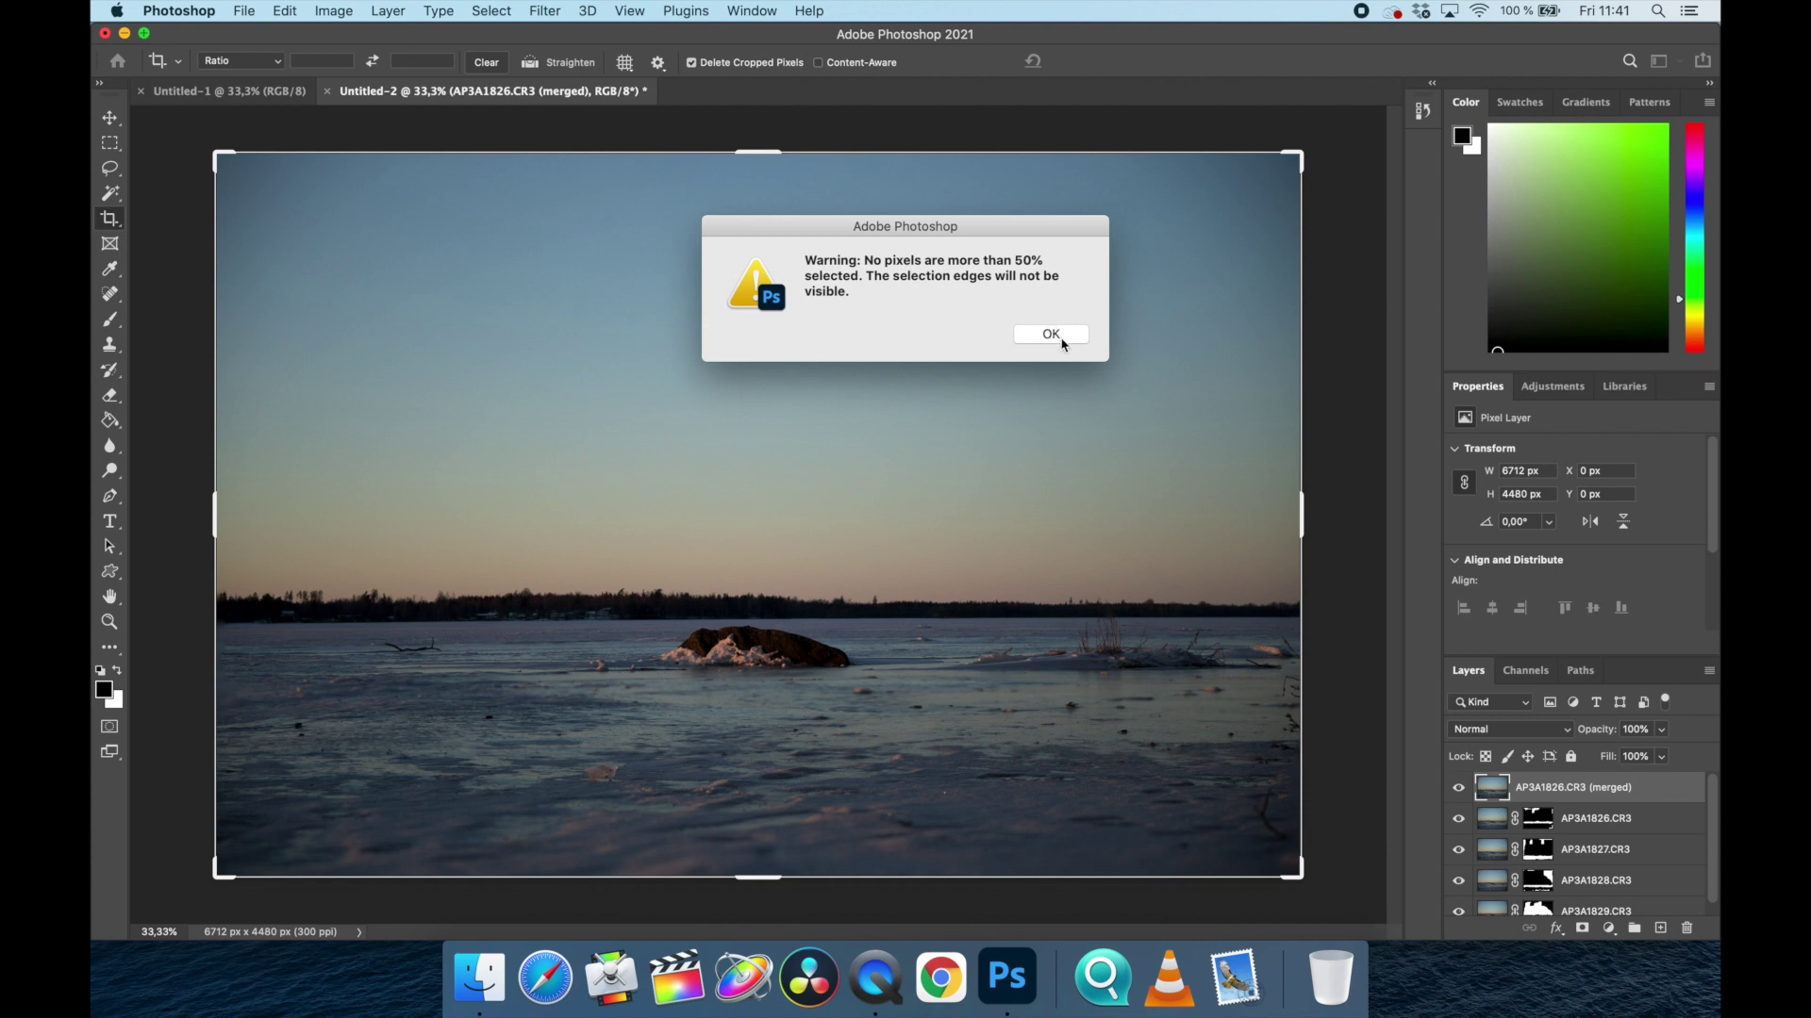
click(1062, 344)
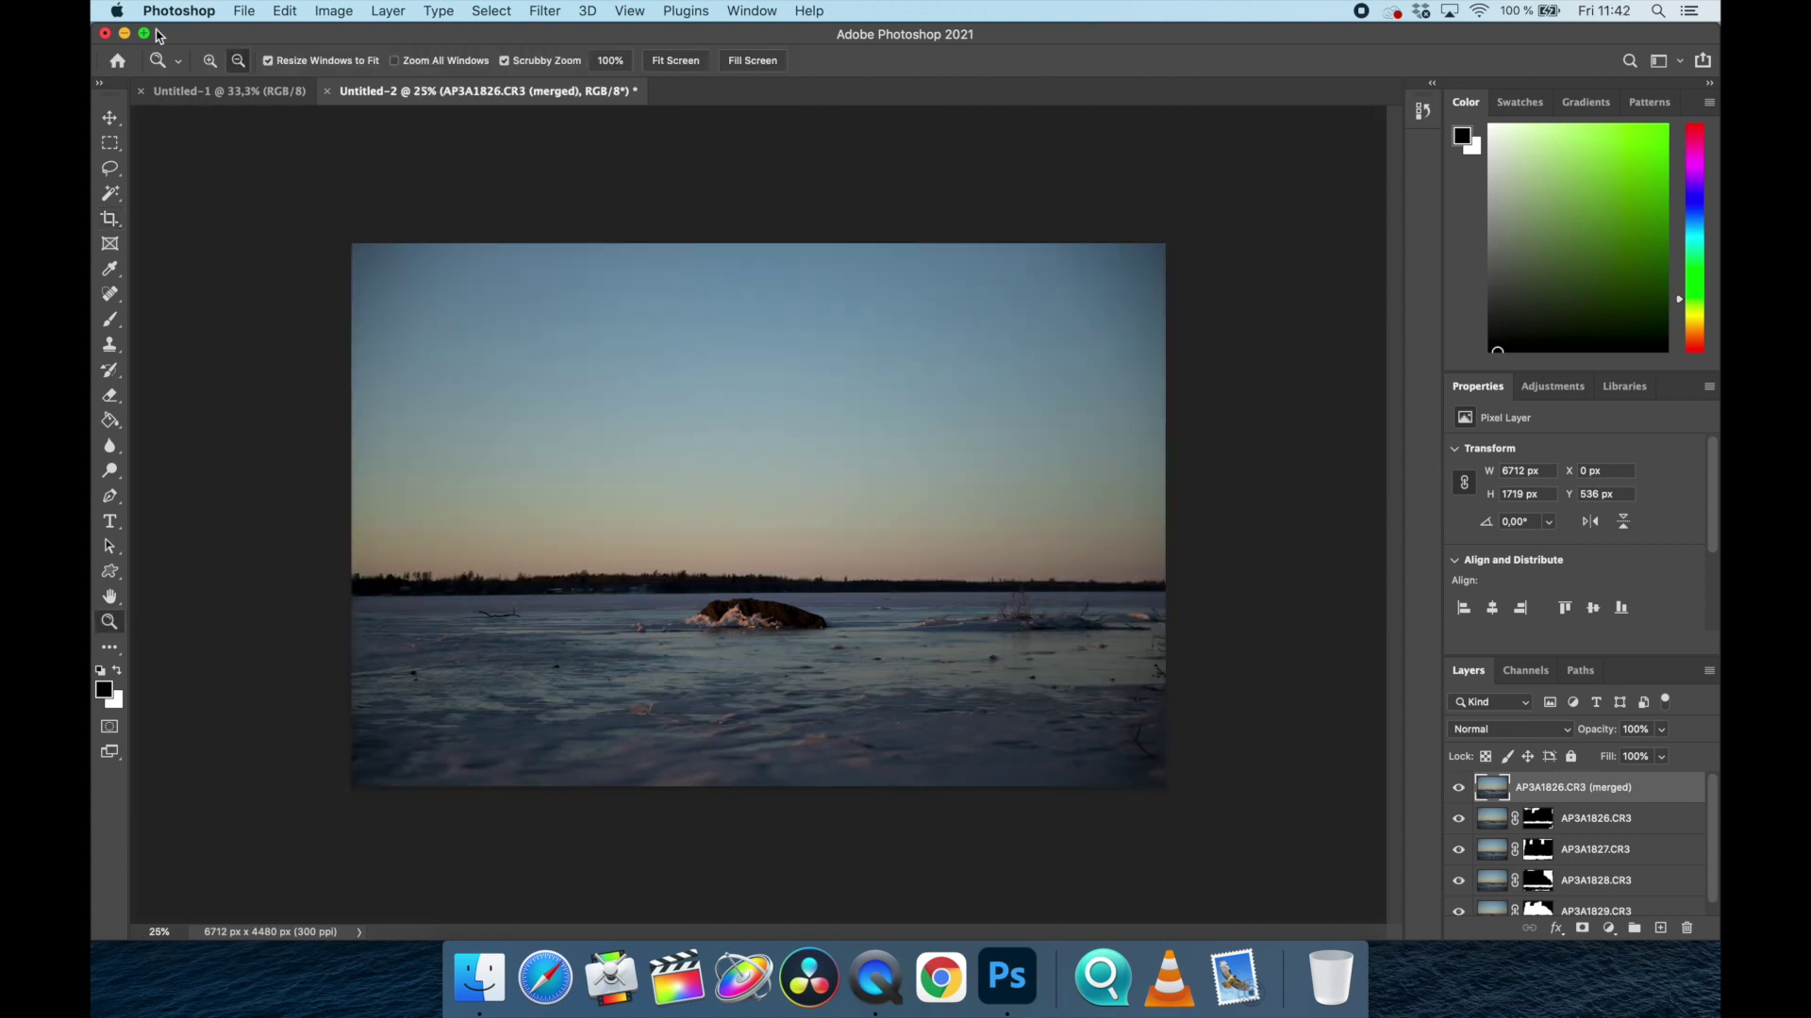
Zoom in on the ice foreground and back out, then hide the merged layer.
key(z)
key(super+minus)
click(209, 62)
click(697, 721)
click(699, 724)
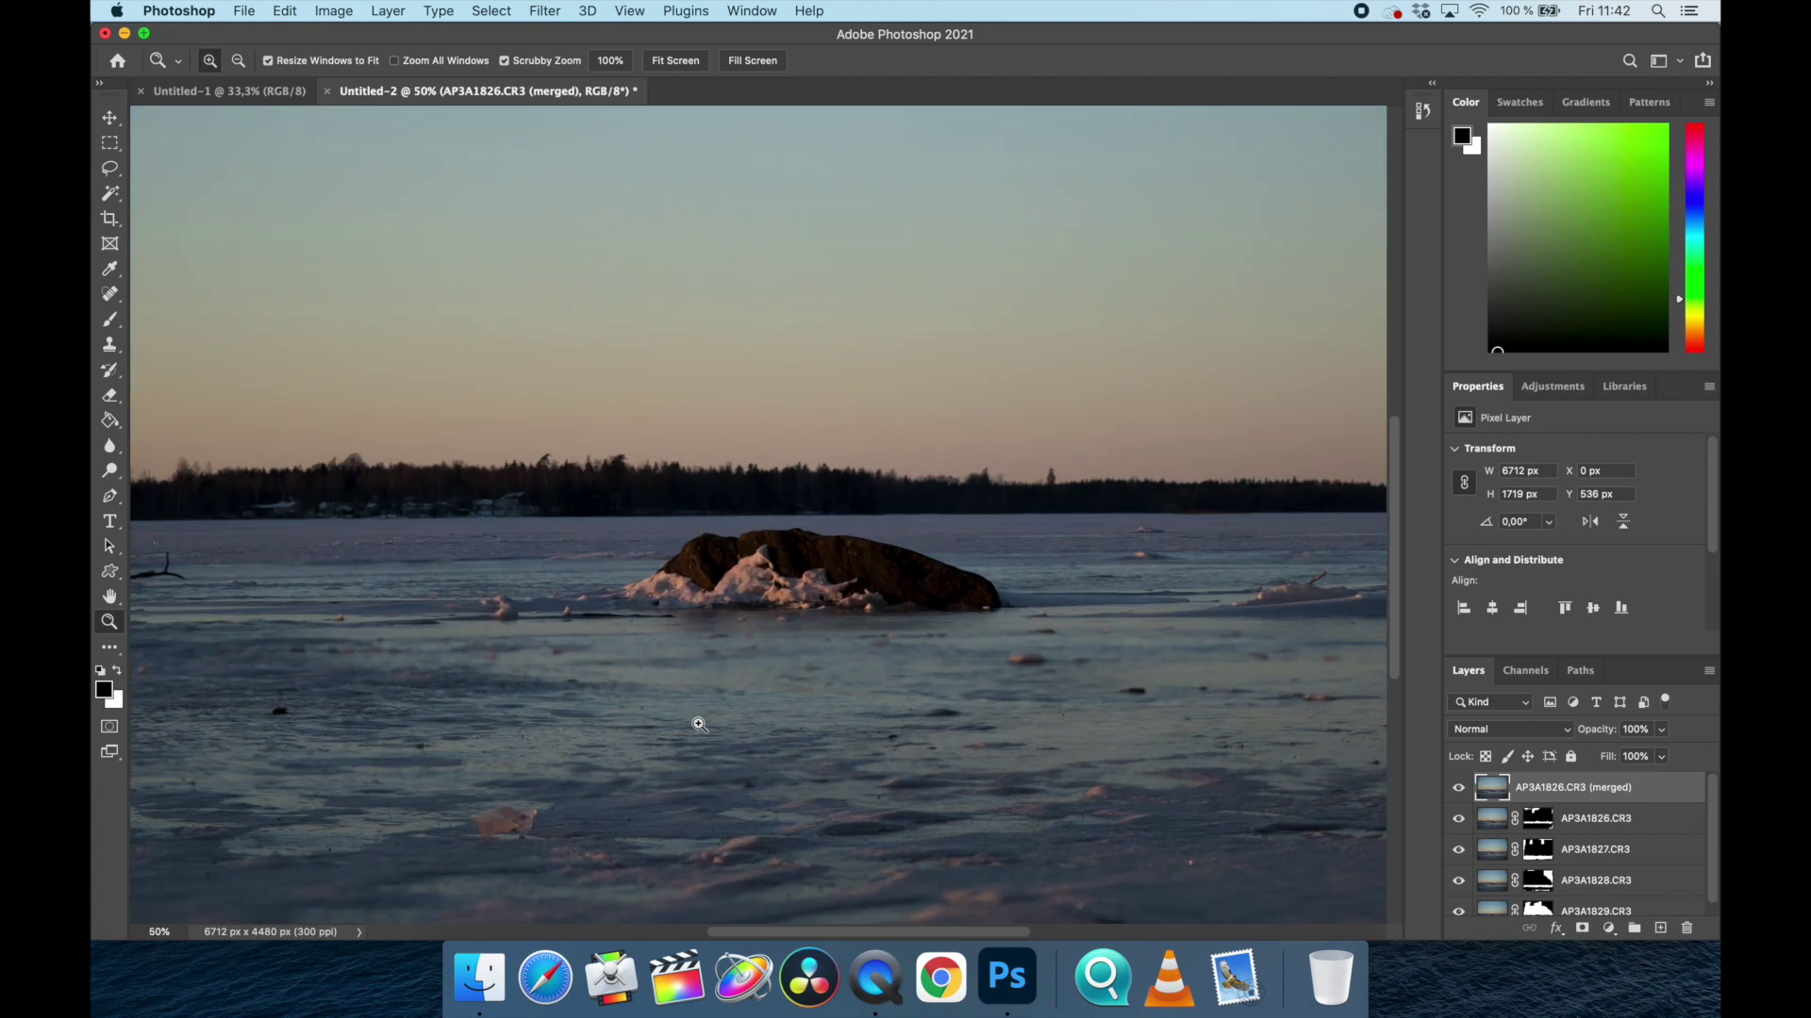
scroll(699, 722, up, 2)
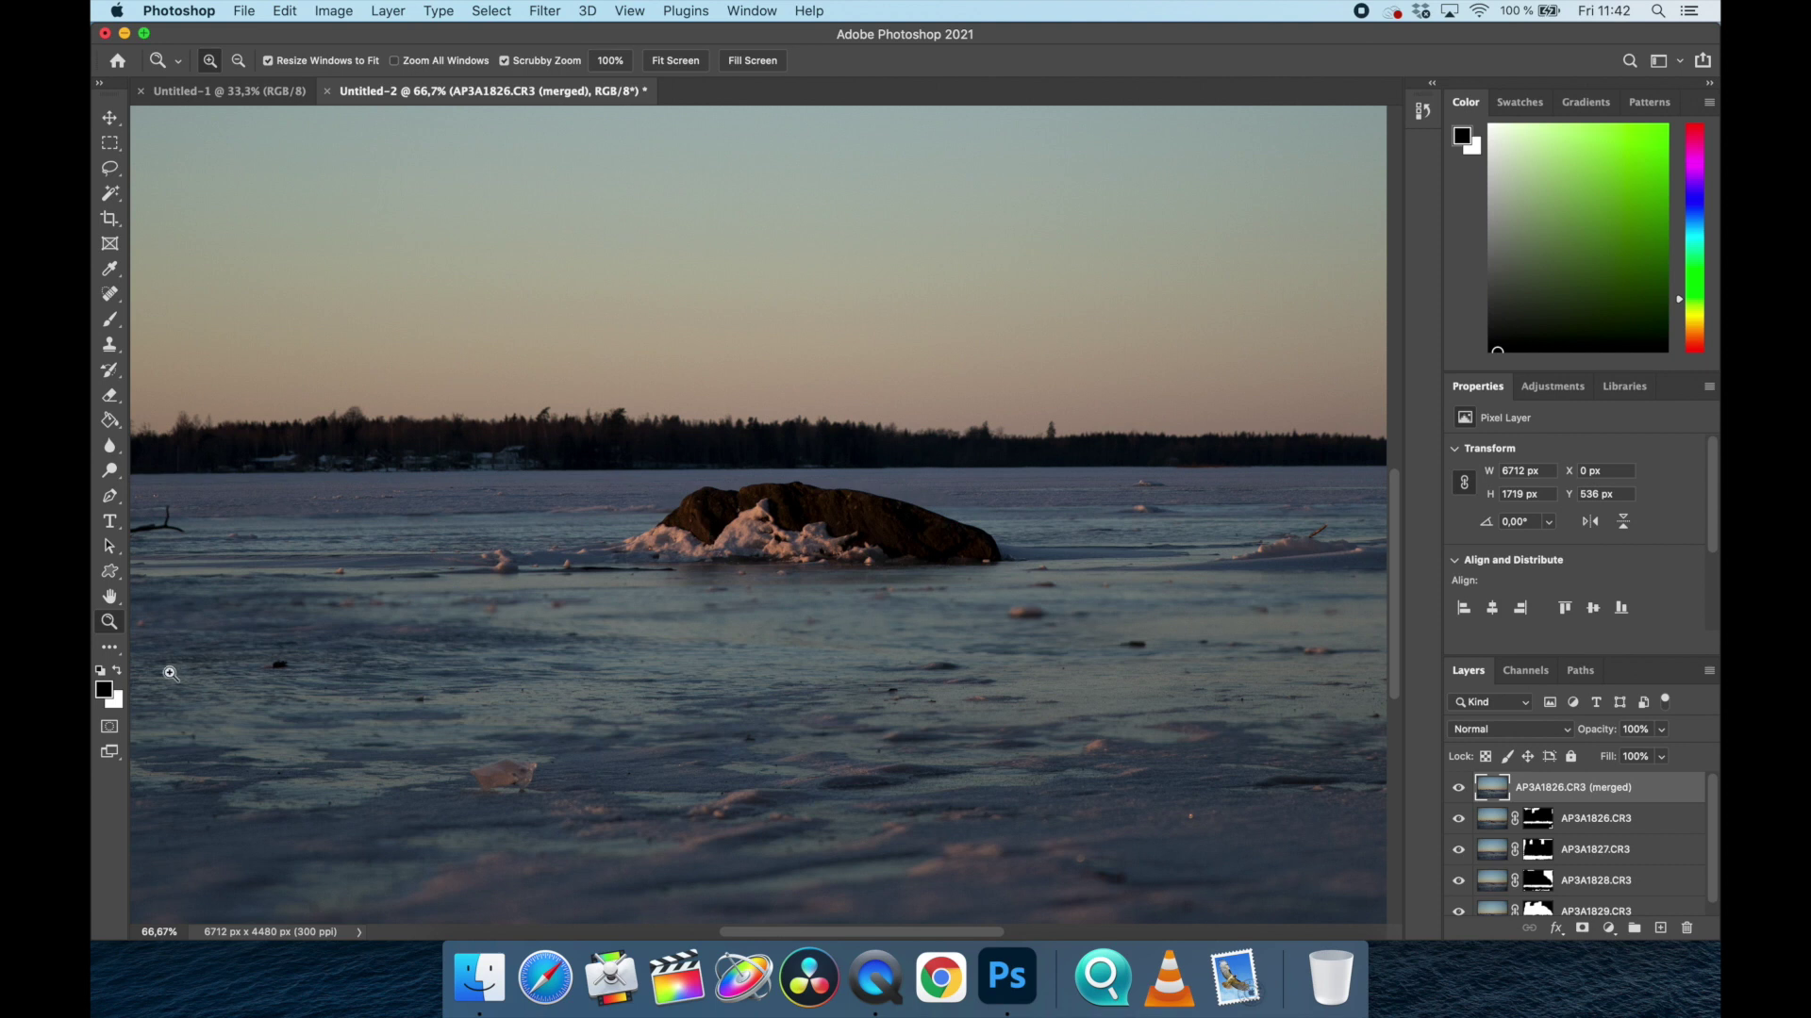
click(238, 61)
click(650, 468)
click(651, 469)
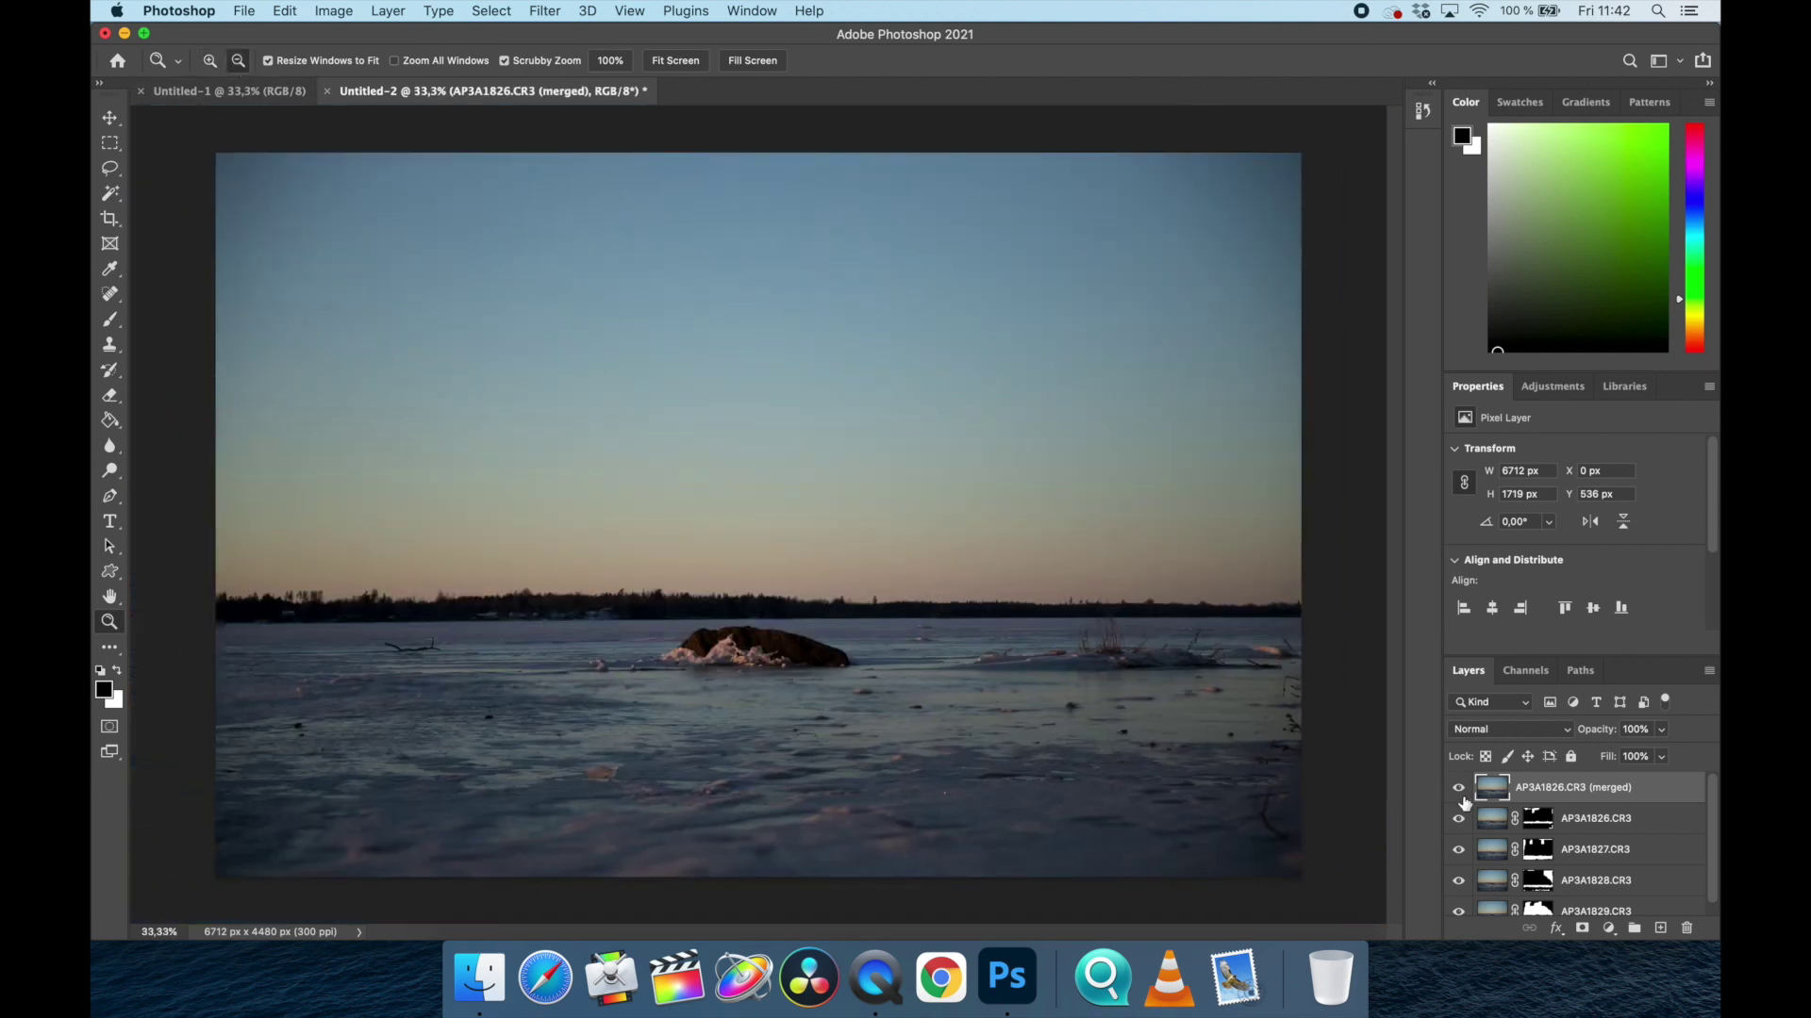
click(1459, 789)
Hide the AP3A1826–1828 source layers in turn, then make them and the merged layer visible again.
click(1458, 820)
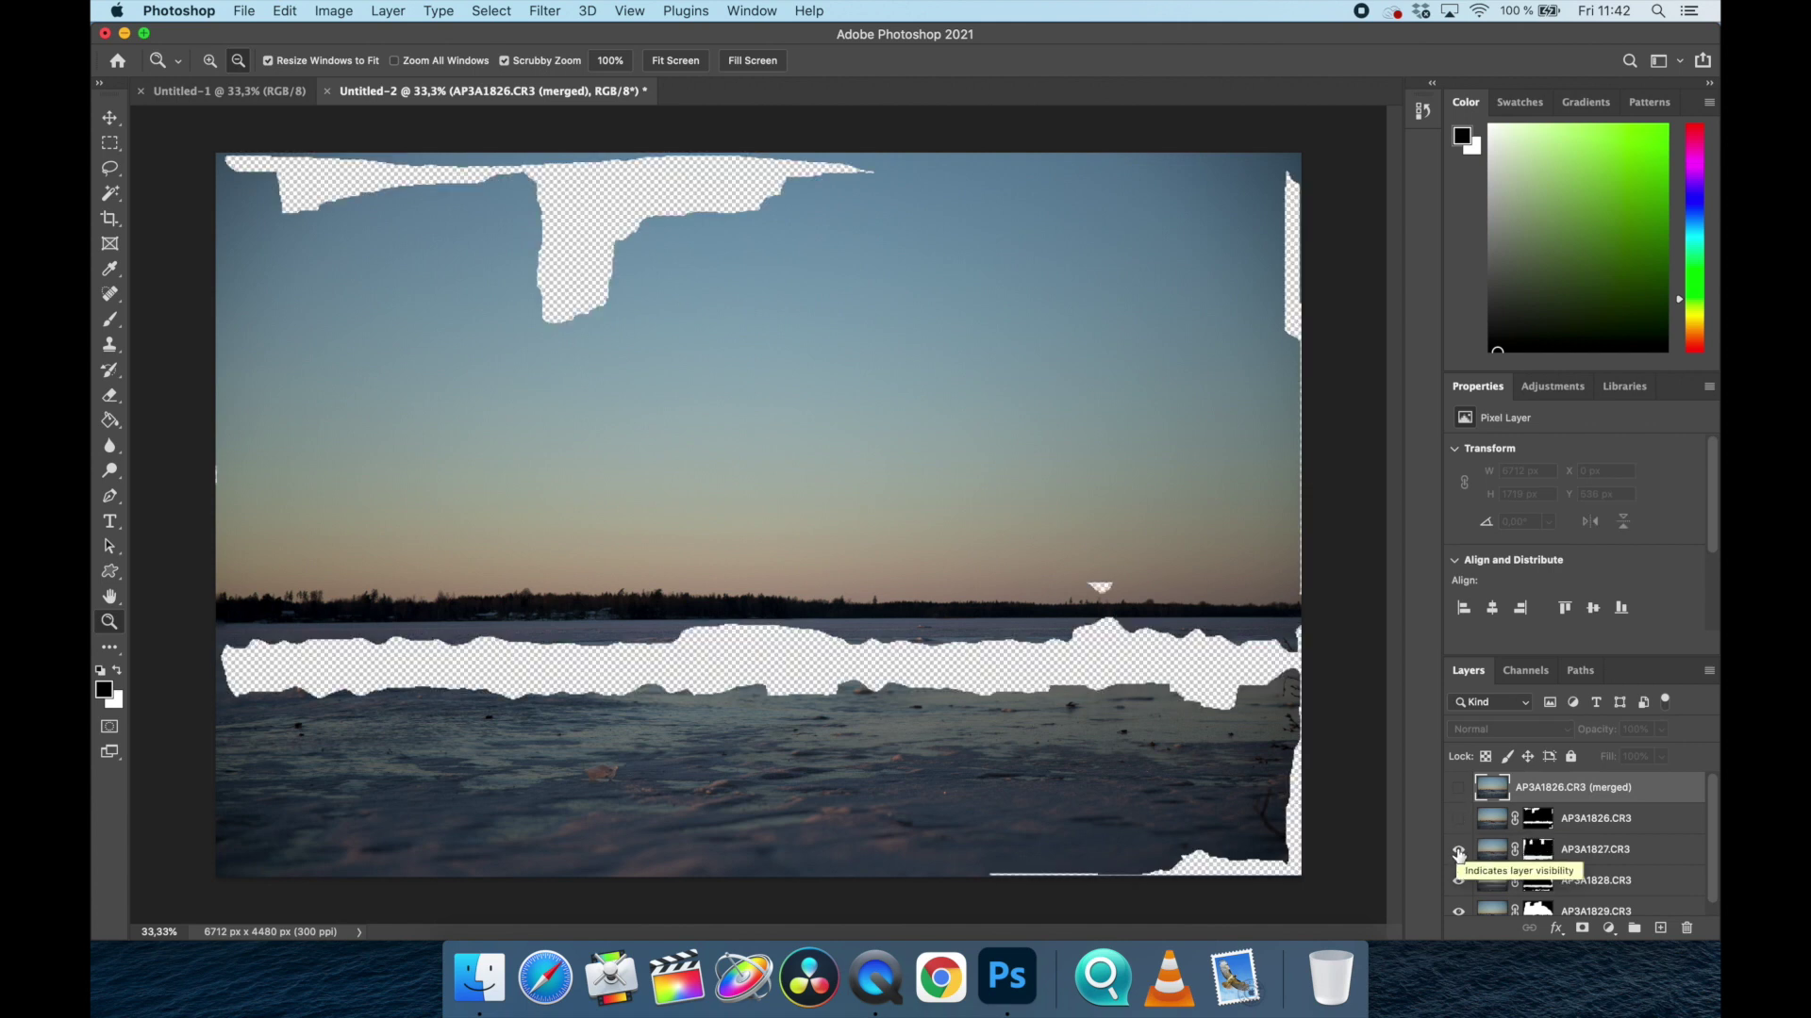
click(1458, 850)
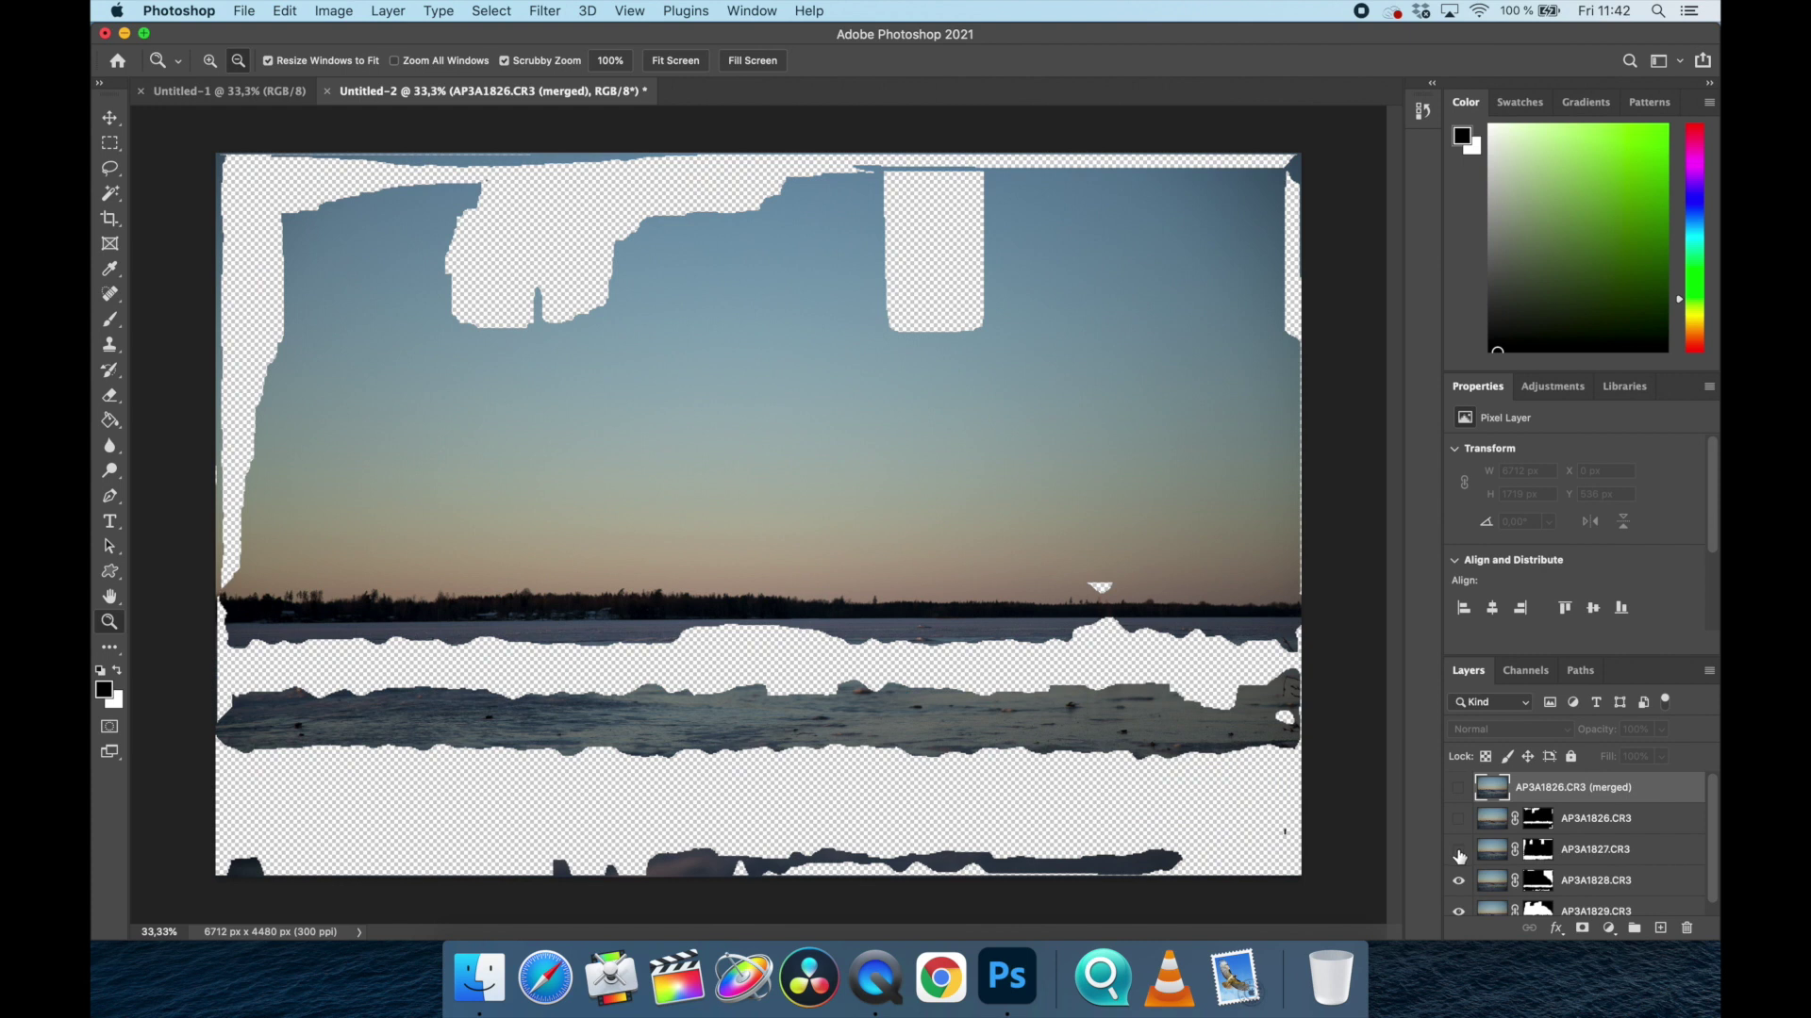
click(1457, 882)
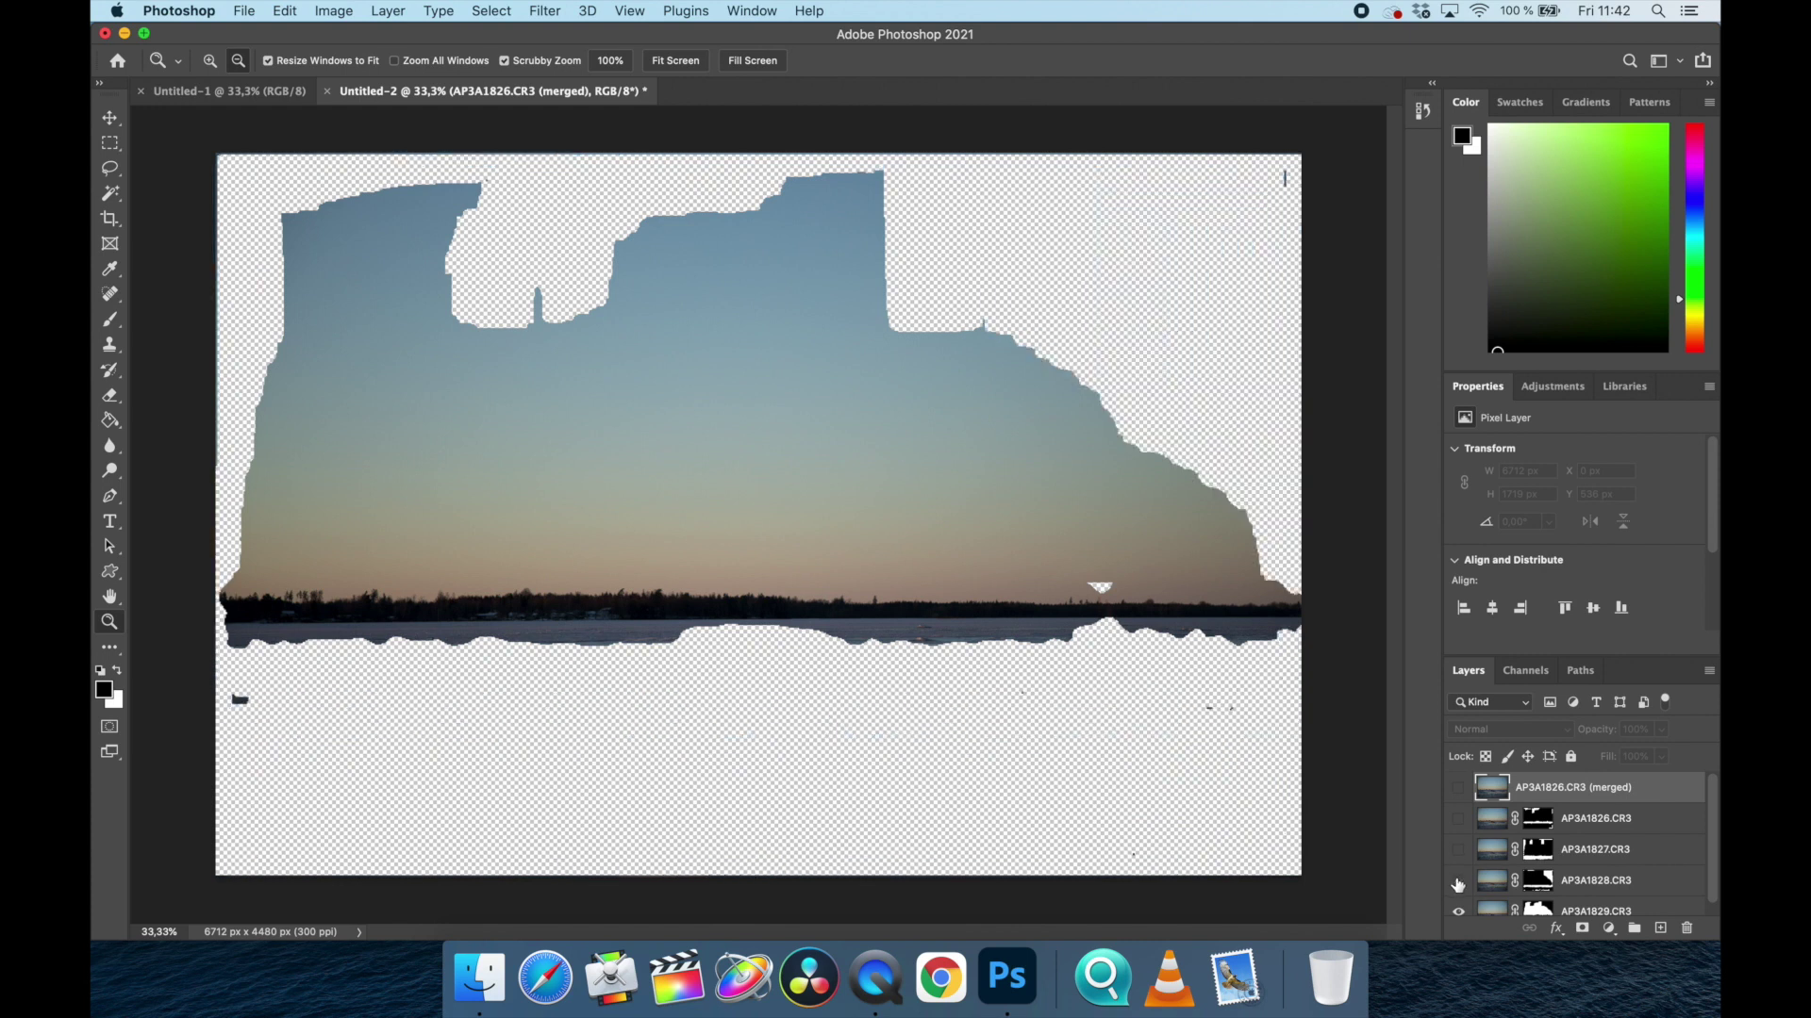
scroll(1459, 882, down, 1)
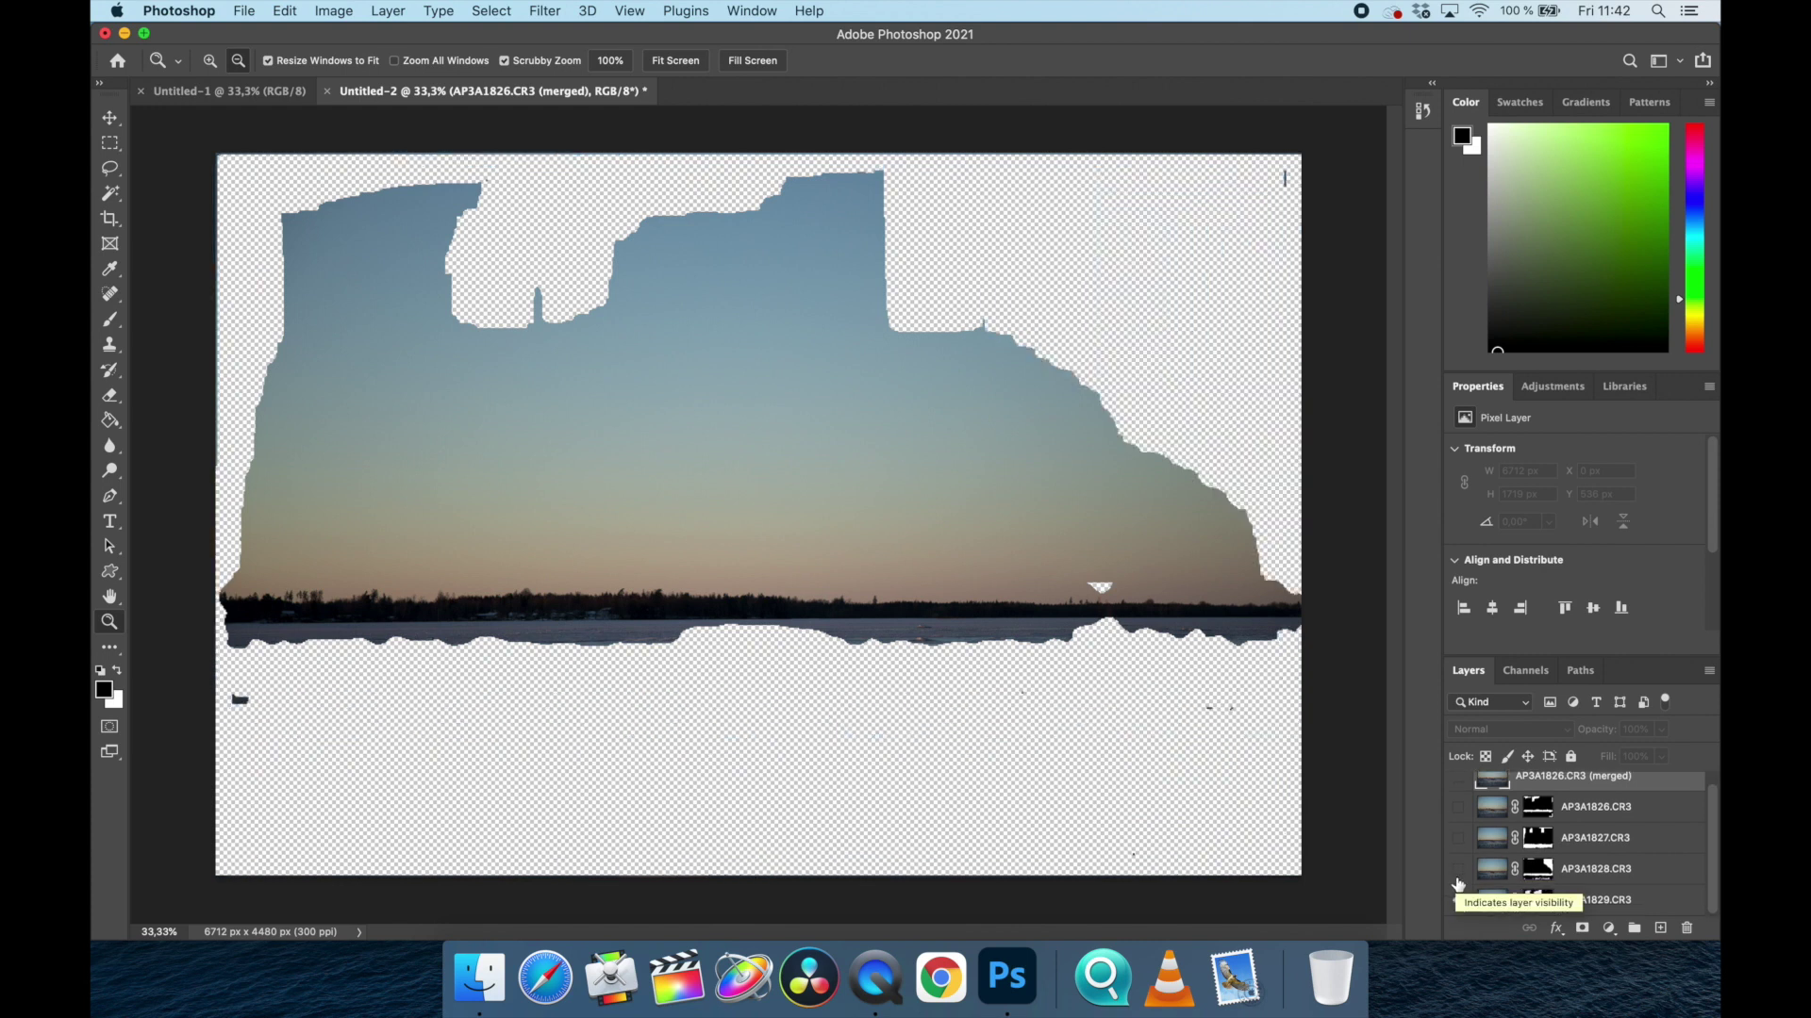
click(1459, 869)
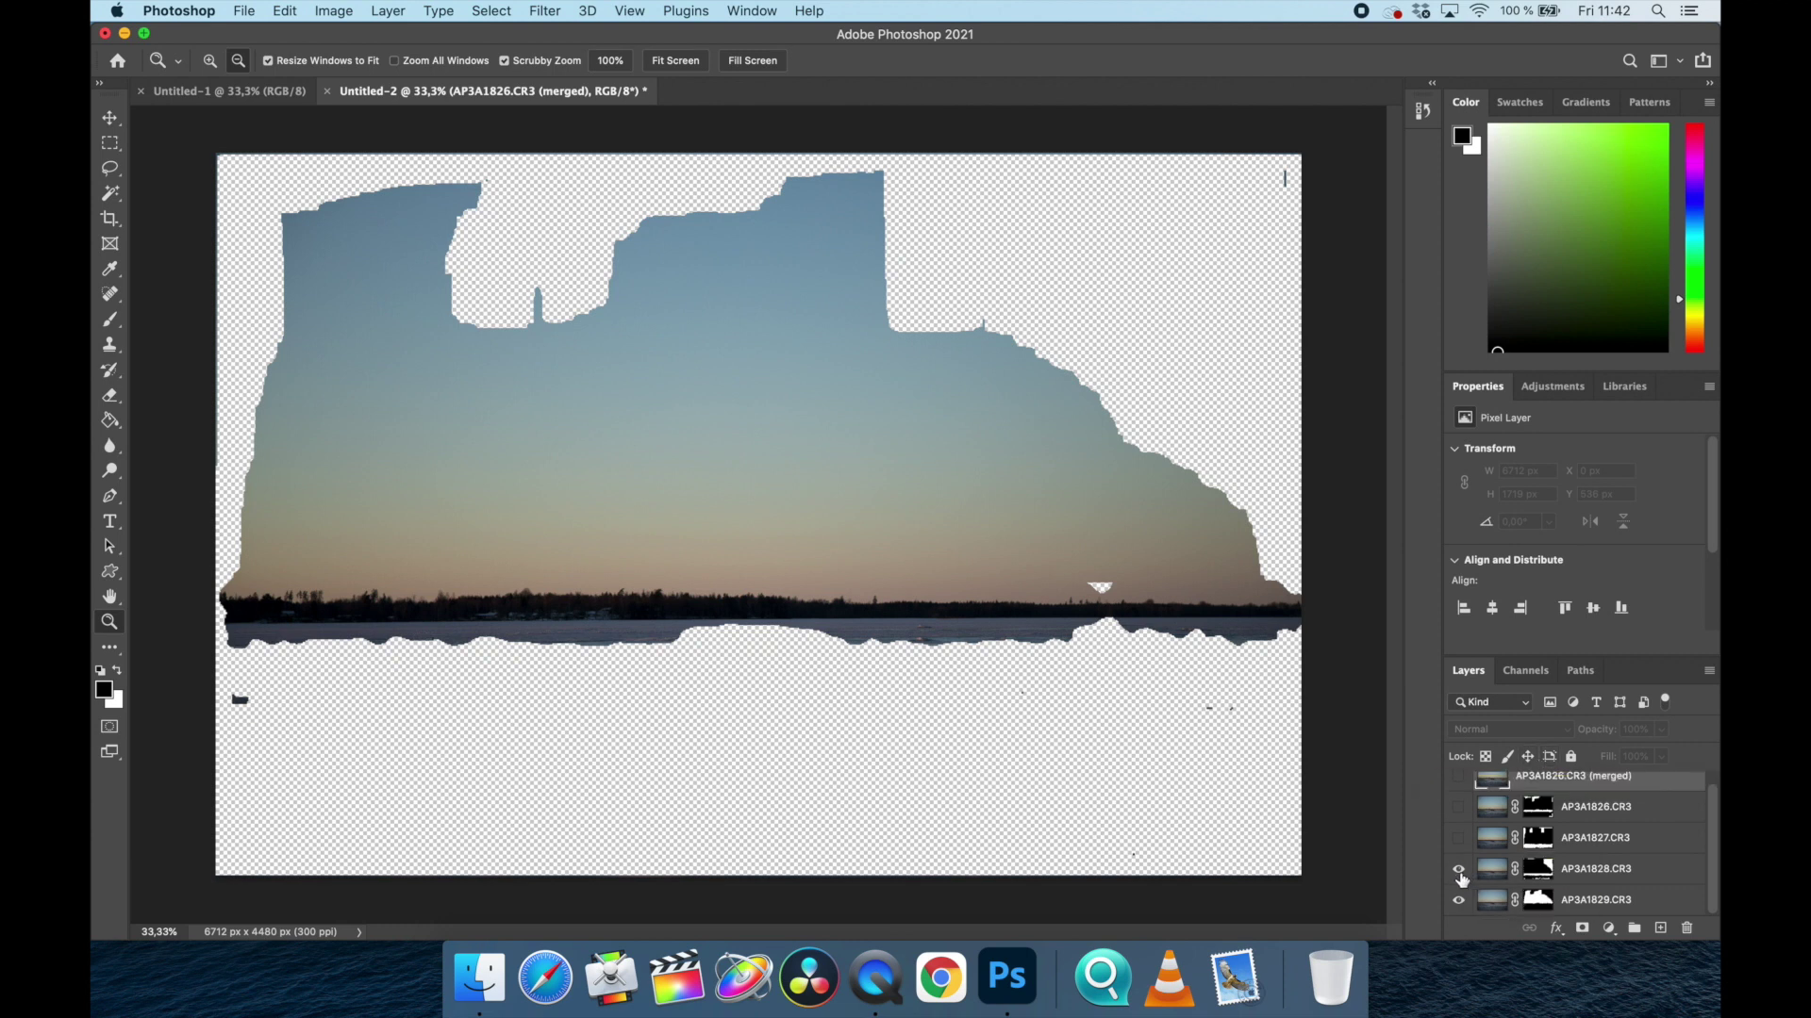
click(1459, 838)
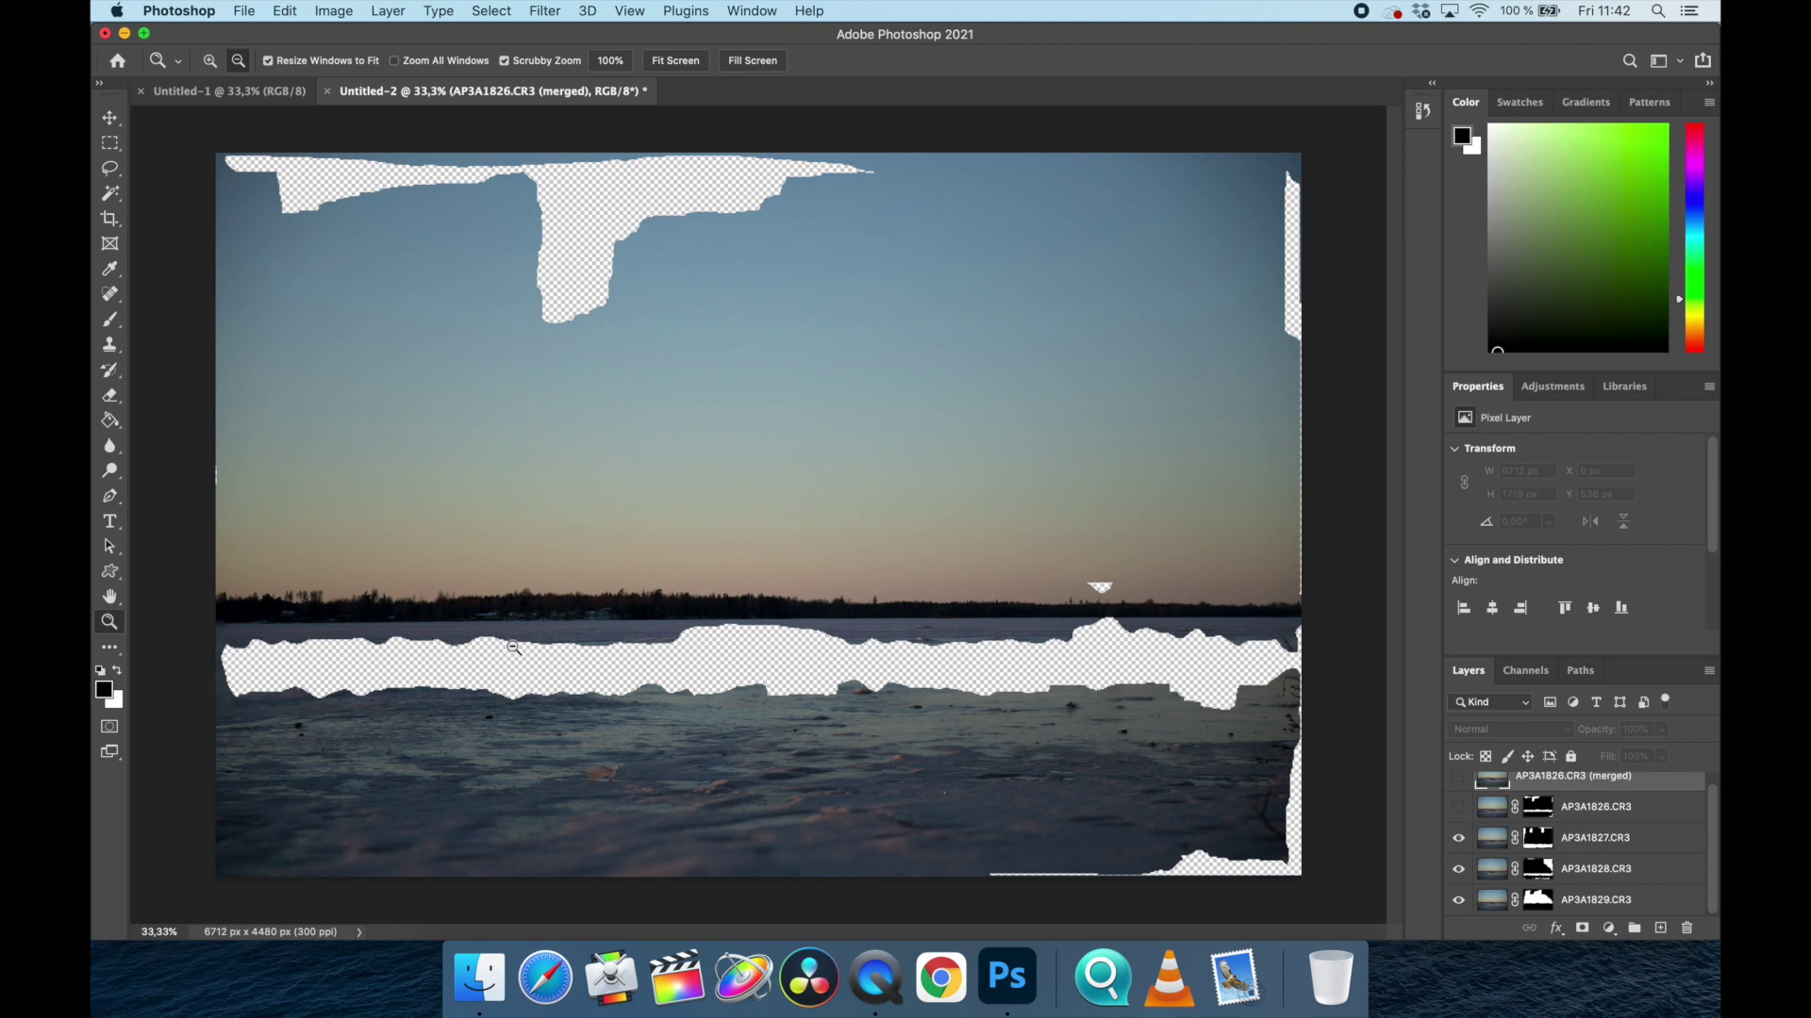
click(1458, 778)
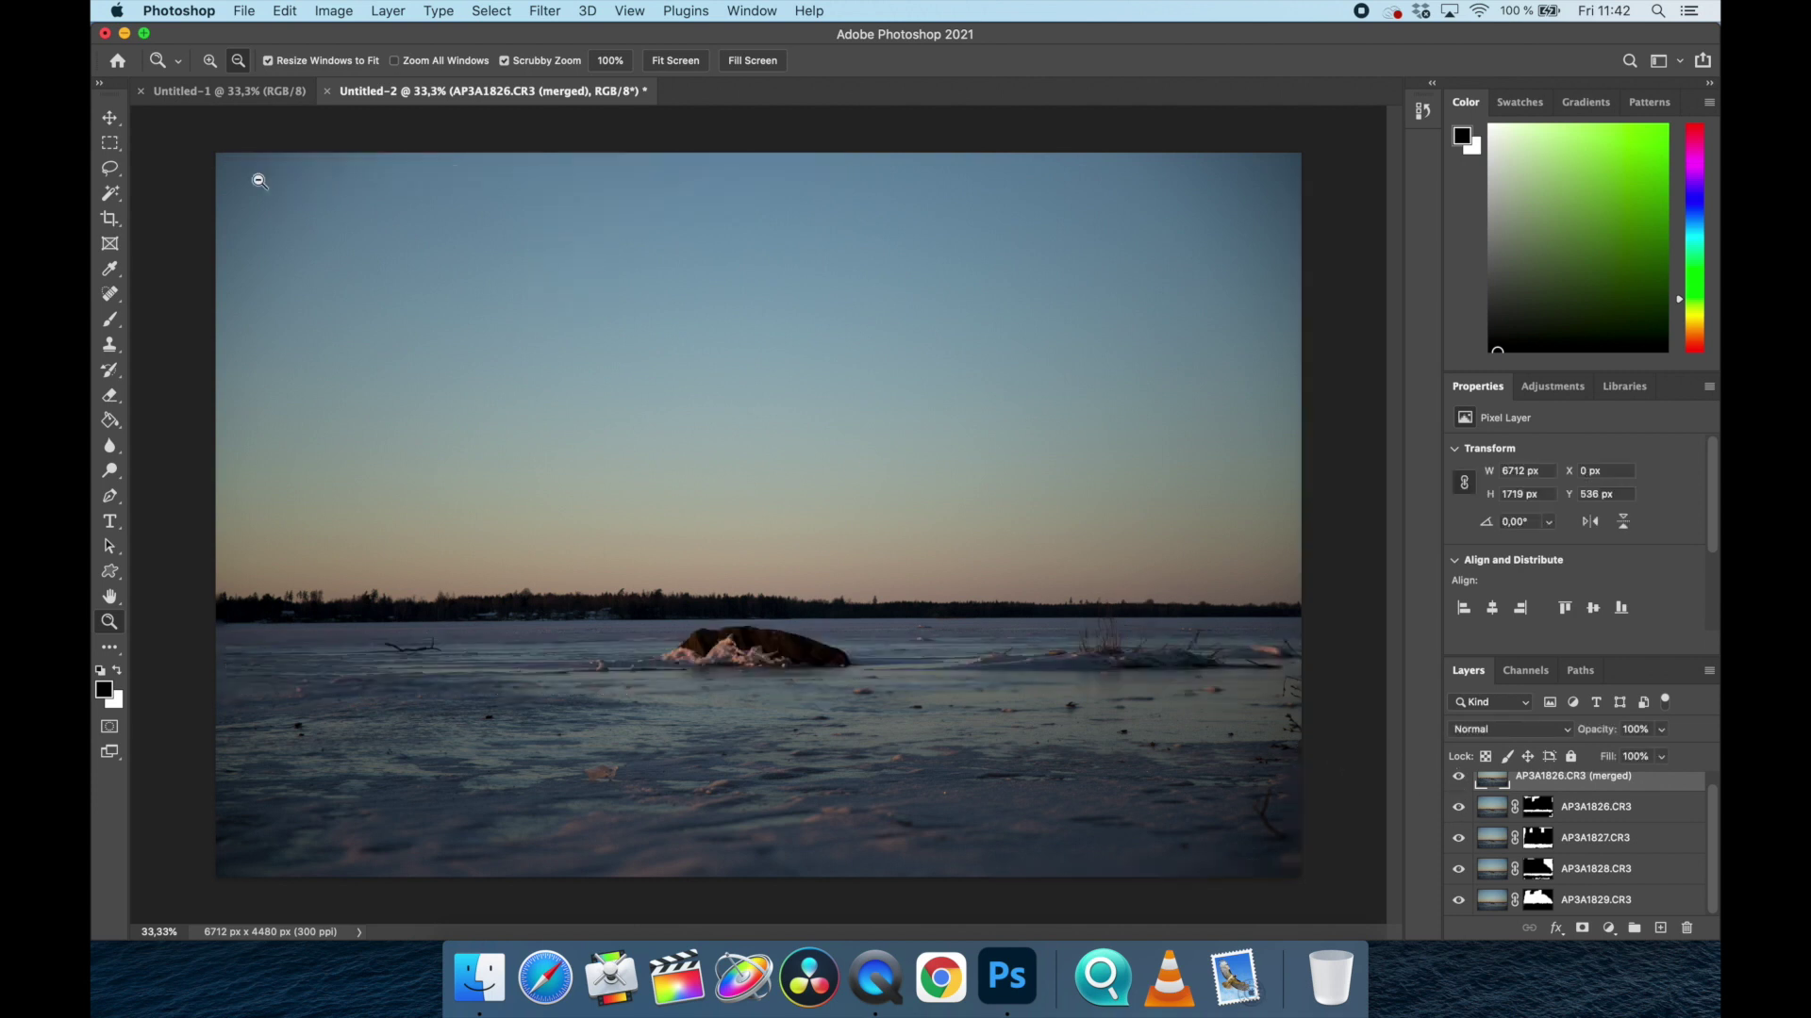
Close the lake-rock composite without saving and start Load Files into Stack.
click(327, 92)
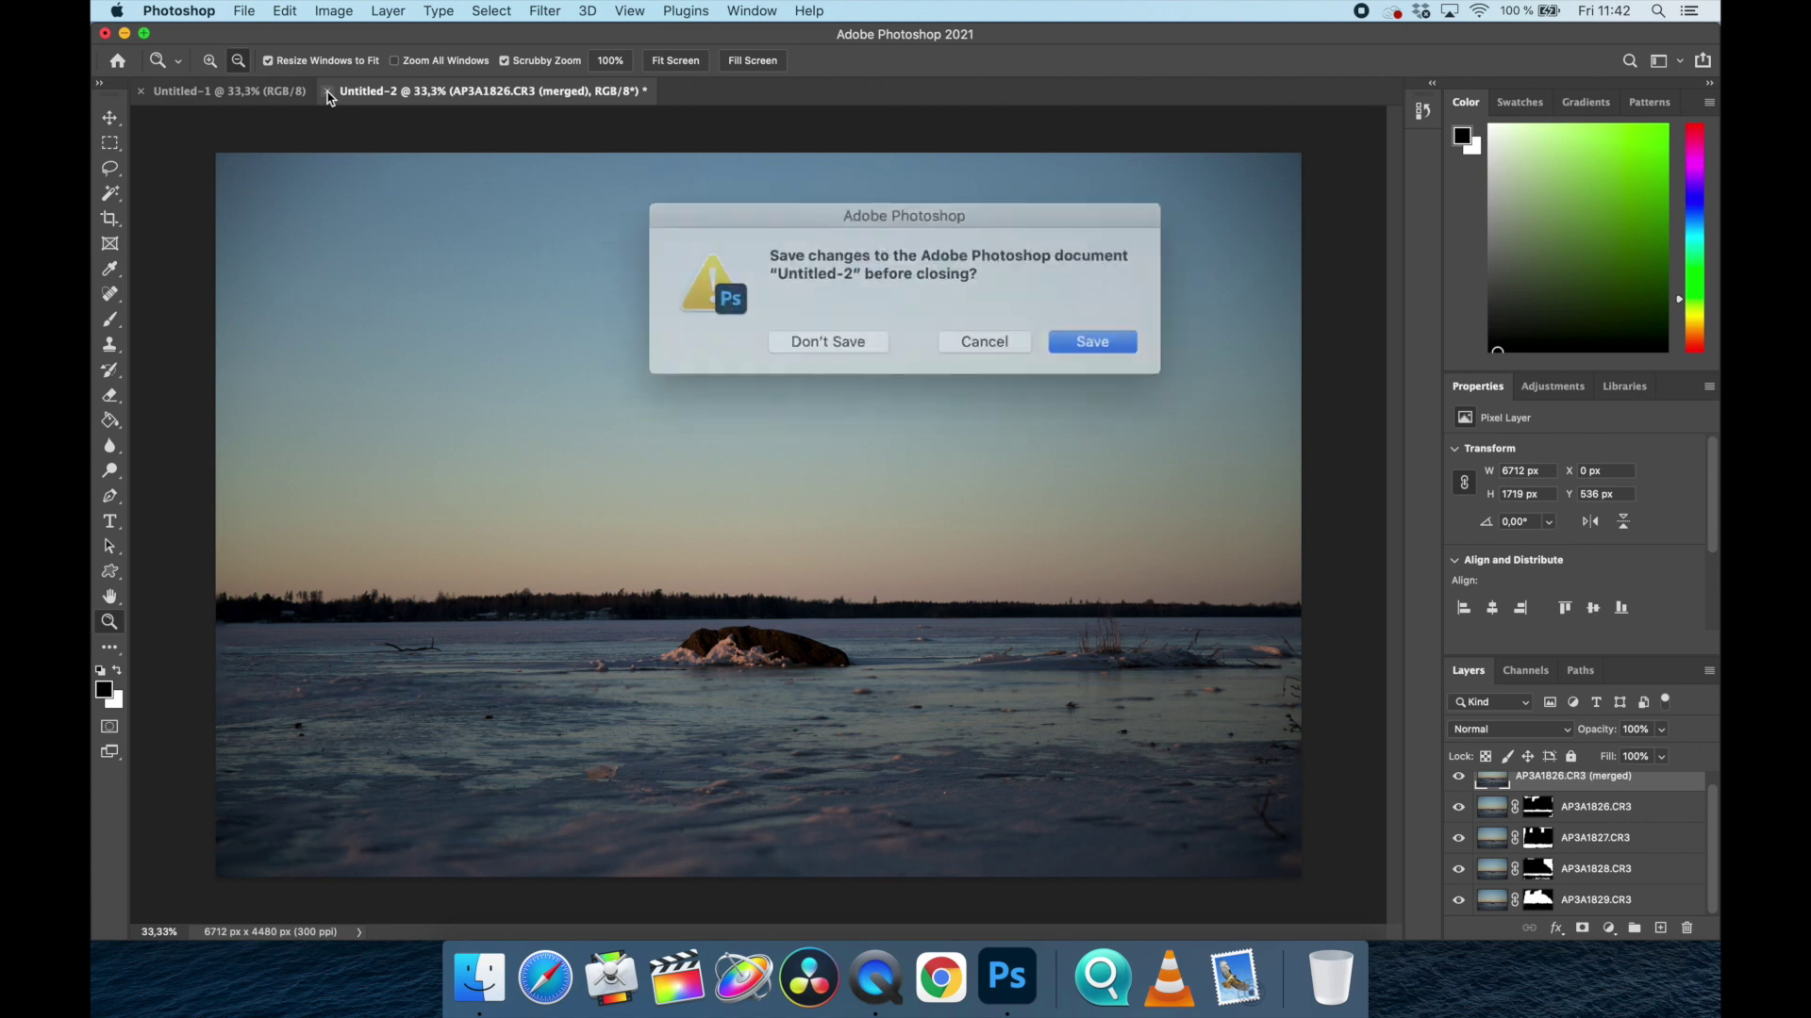
click(839, 334)
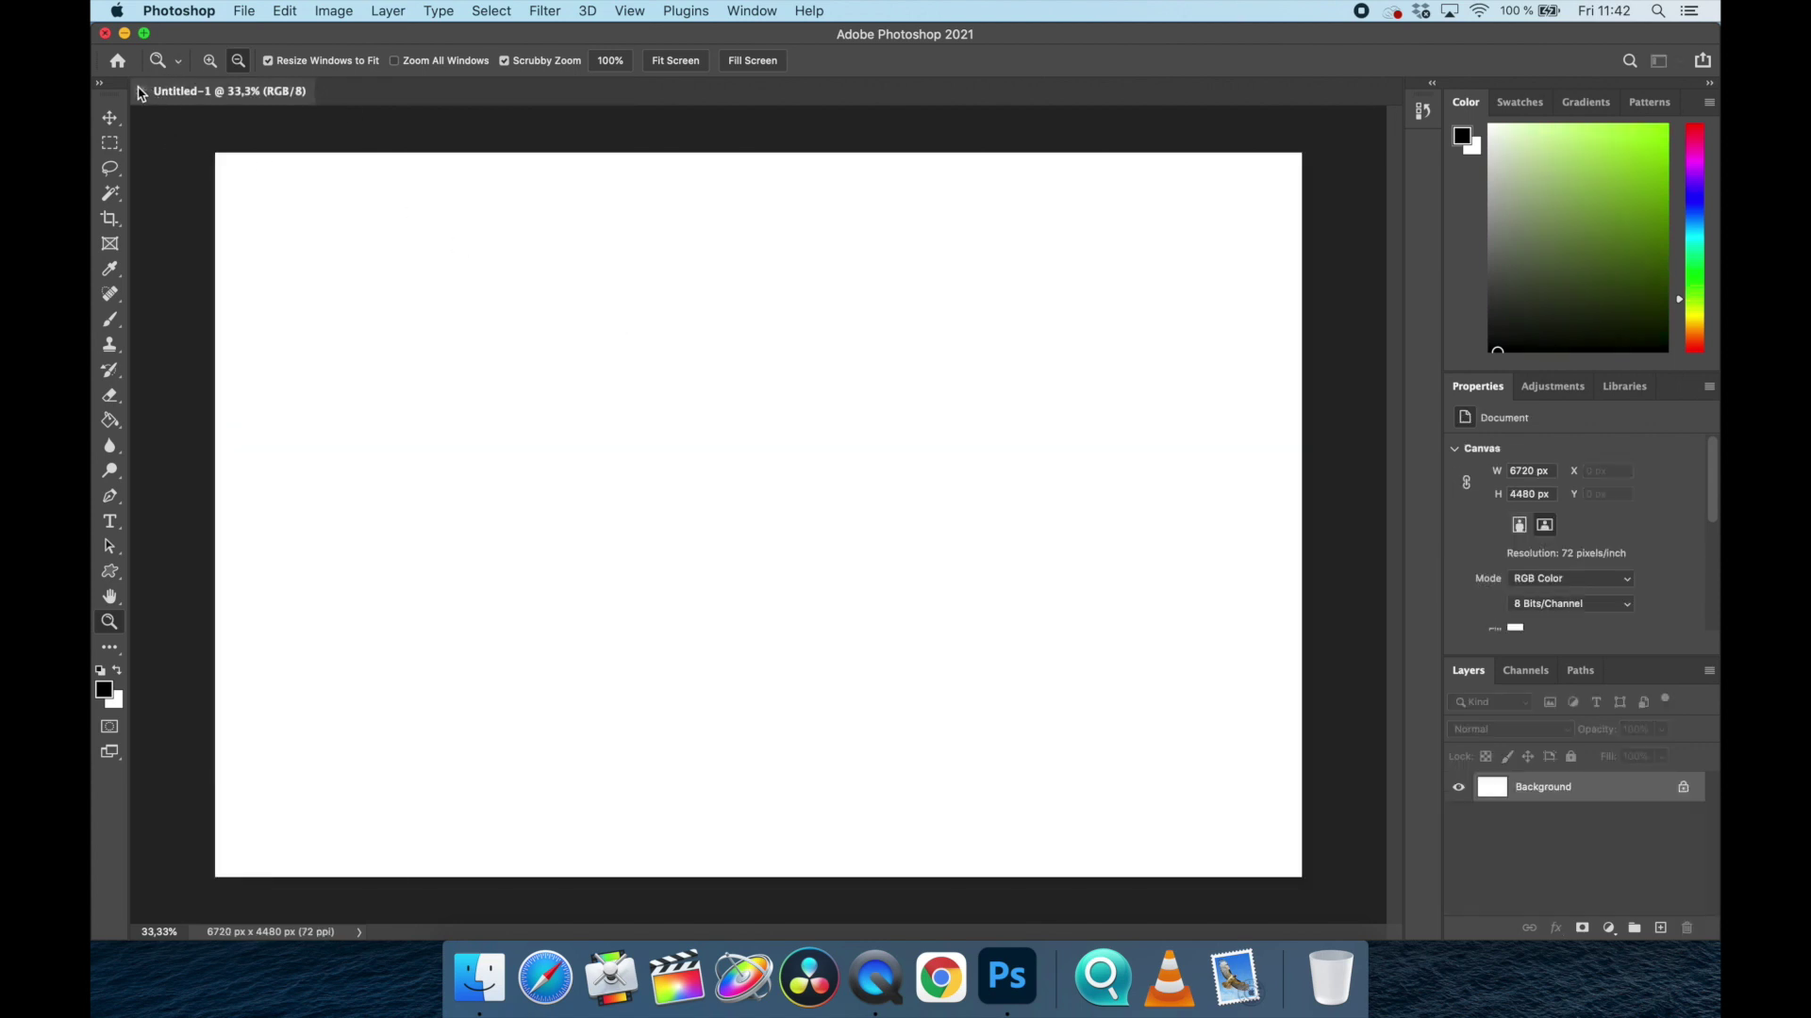
click(246, 13)
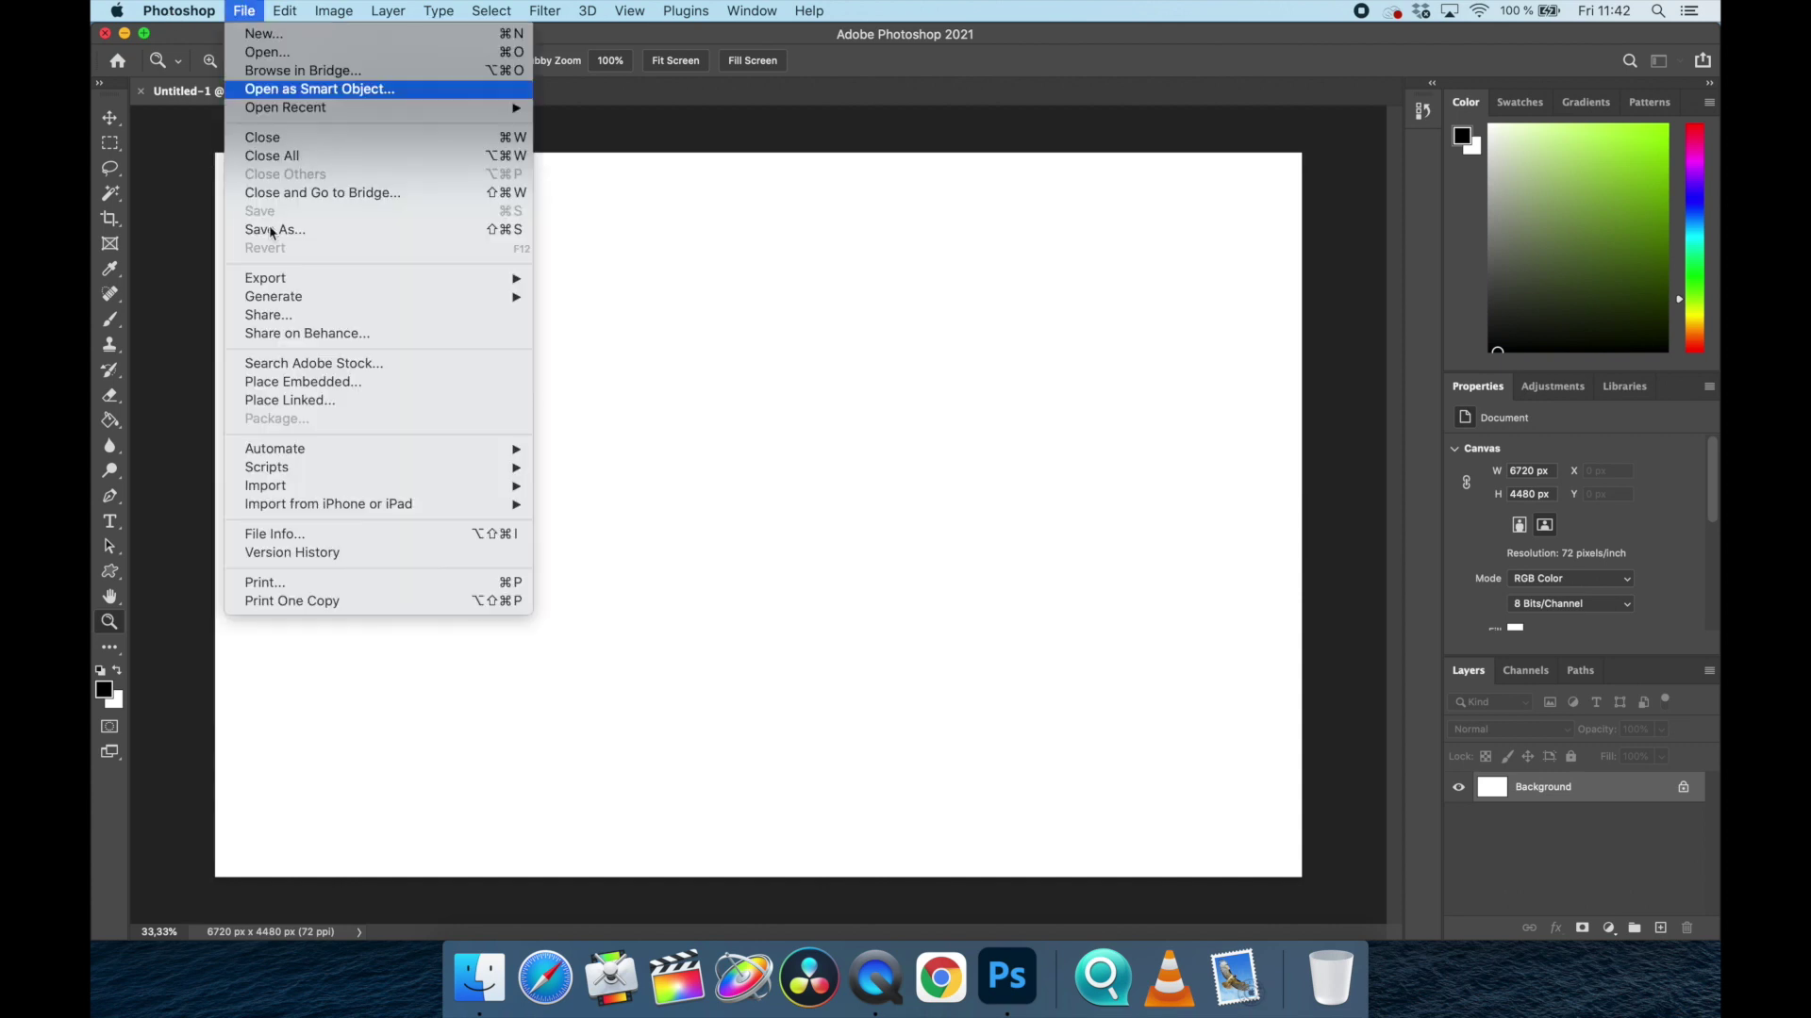
mouse_move(283, 465)
click(675, 611)
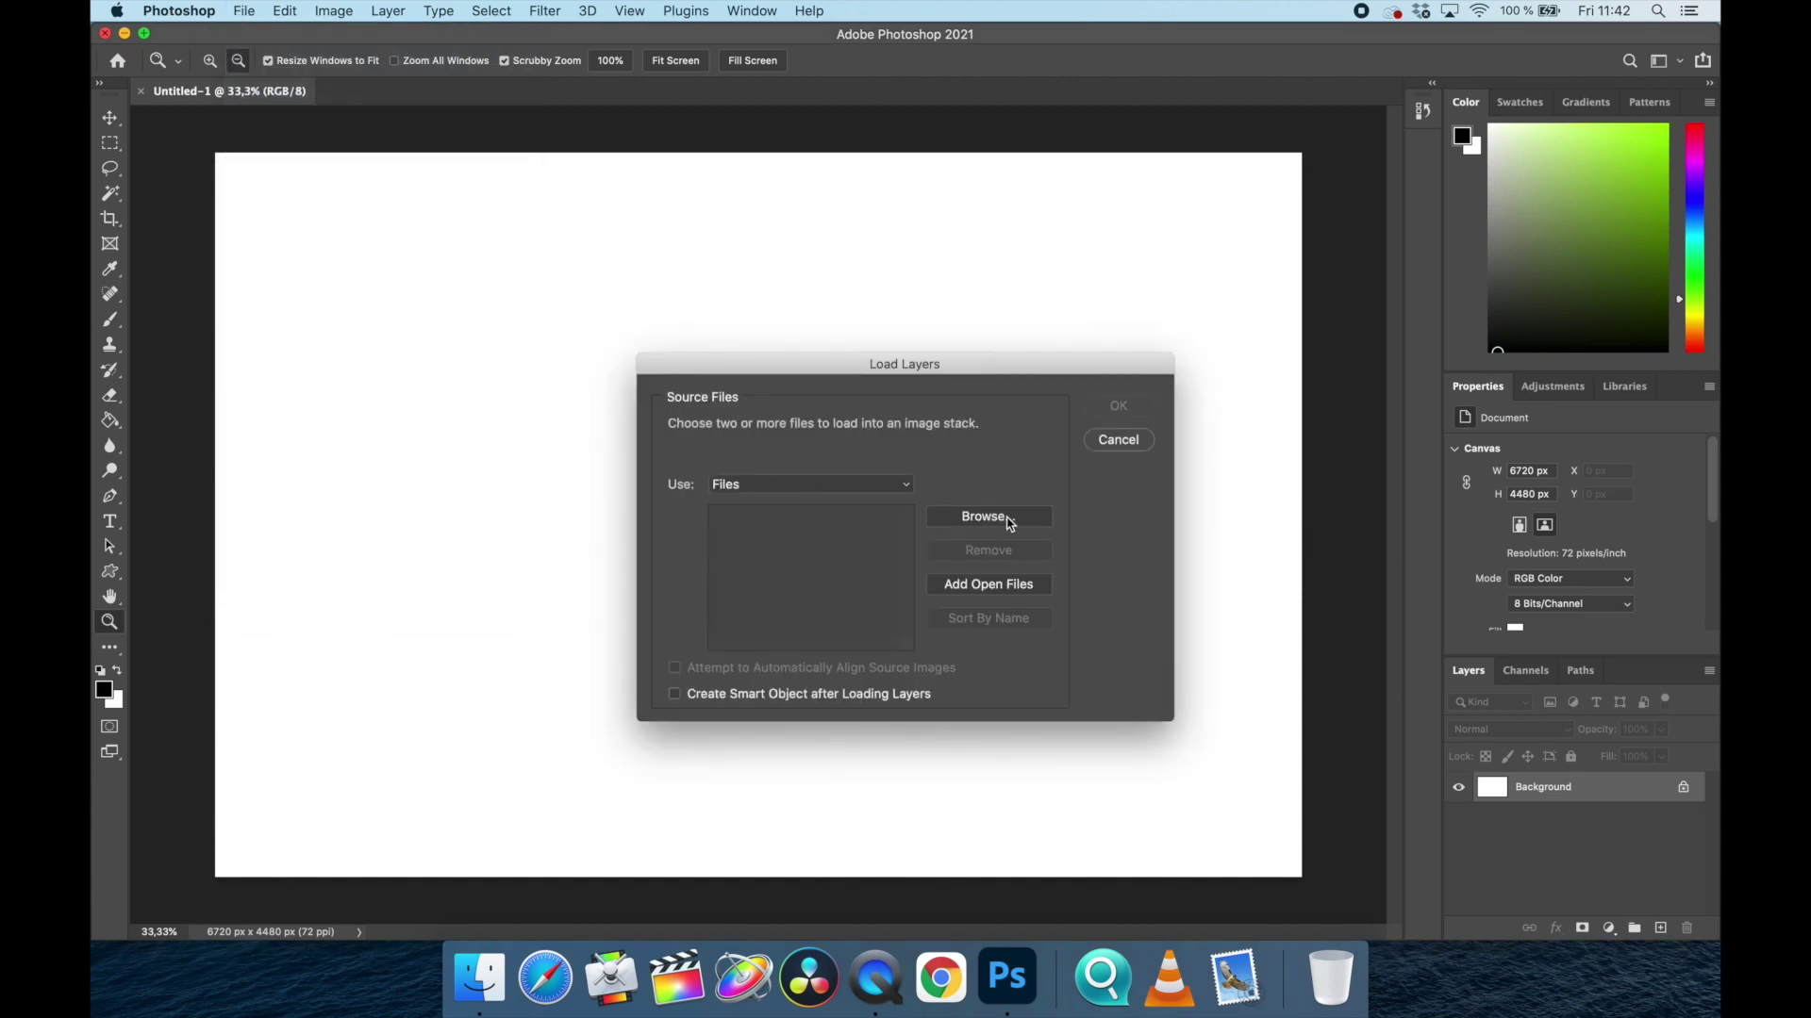
Add the snow-crystal files 1Y1A1213–1Y1A1217.CR3 to the list and enable automatic alignment.
click(989, 517)
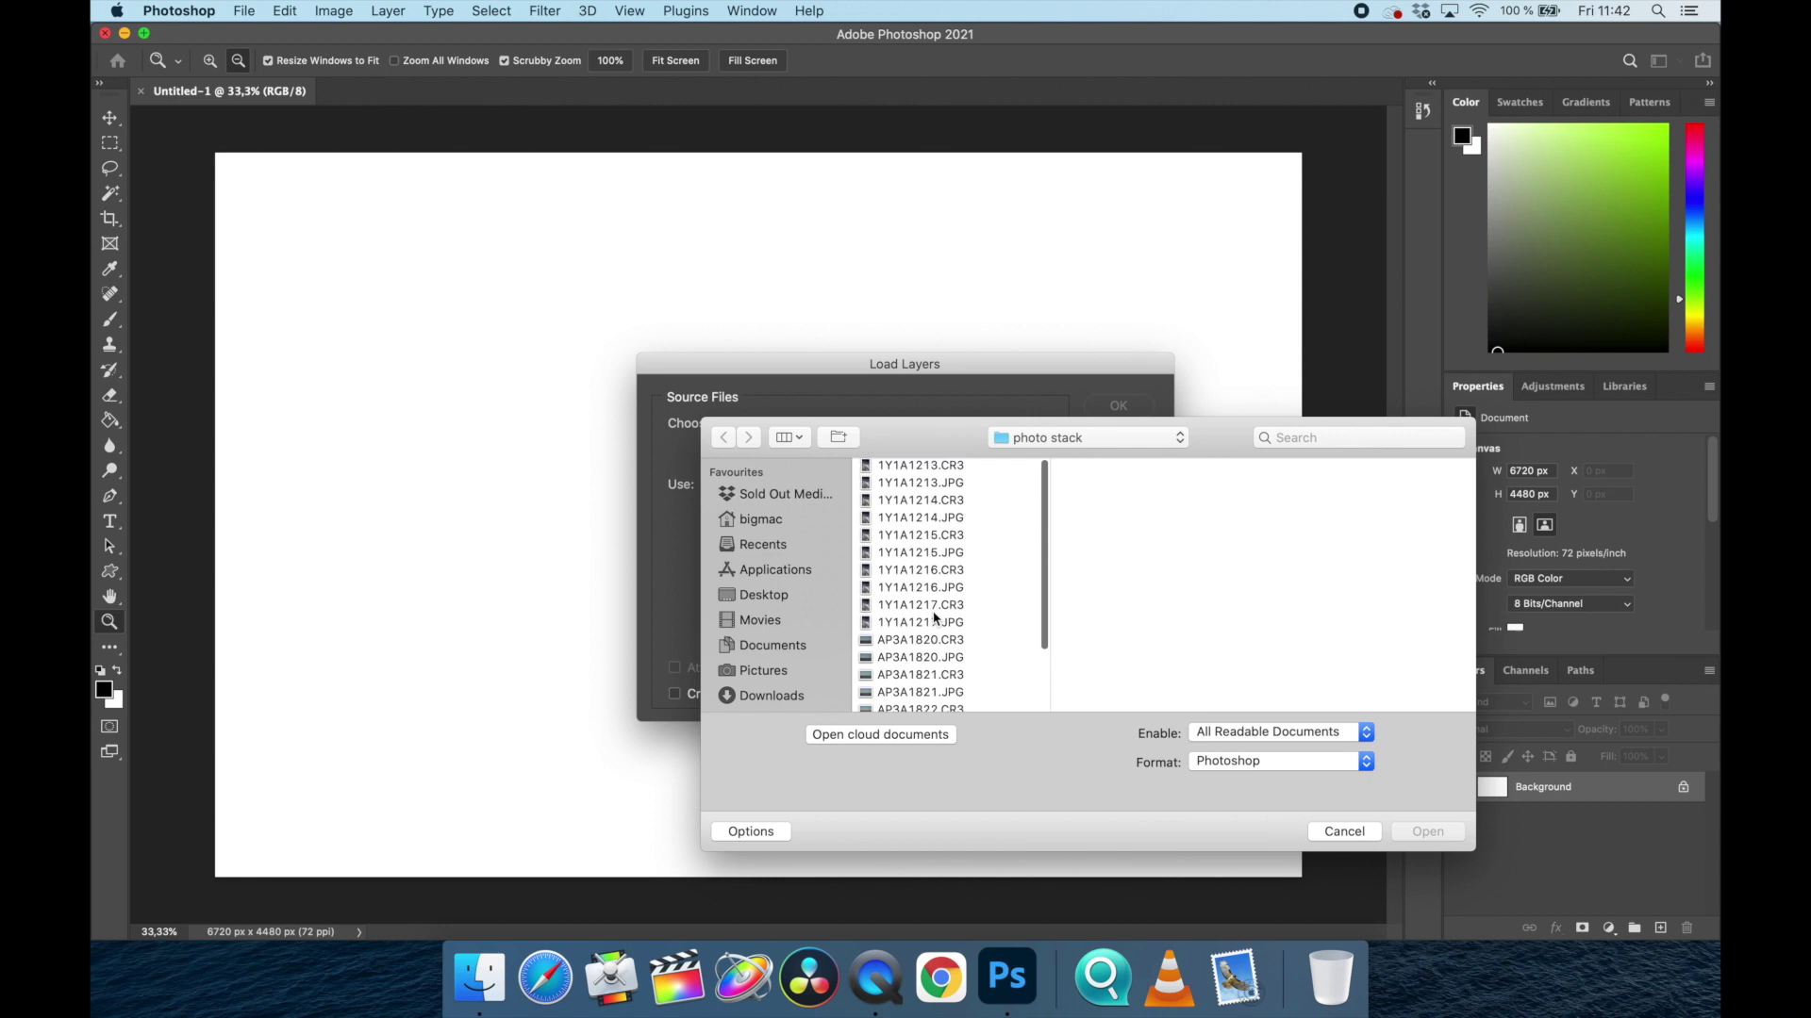
click(950, 468)
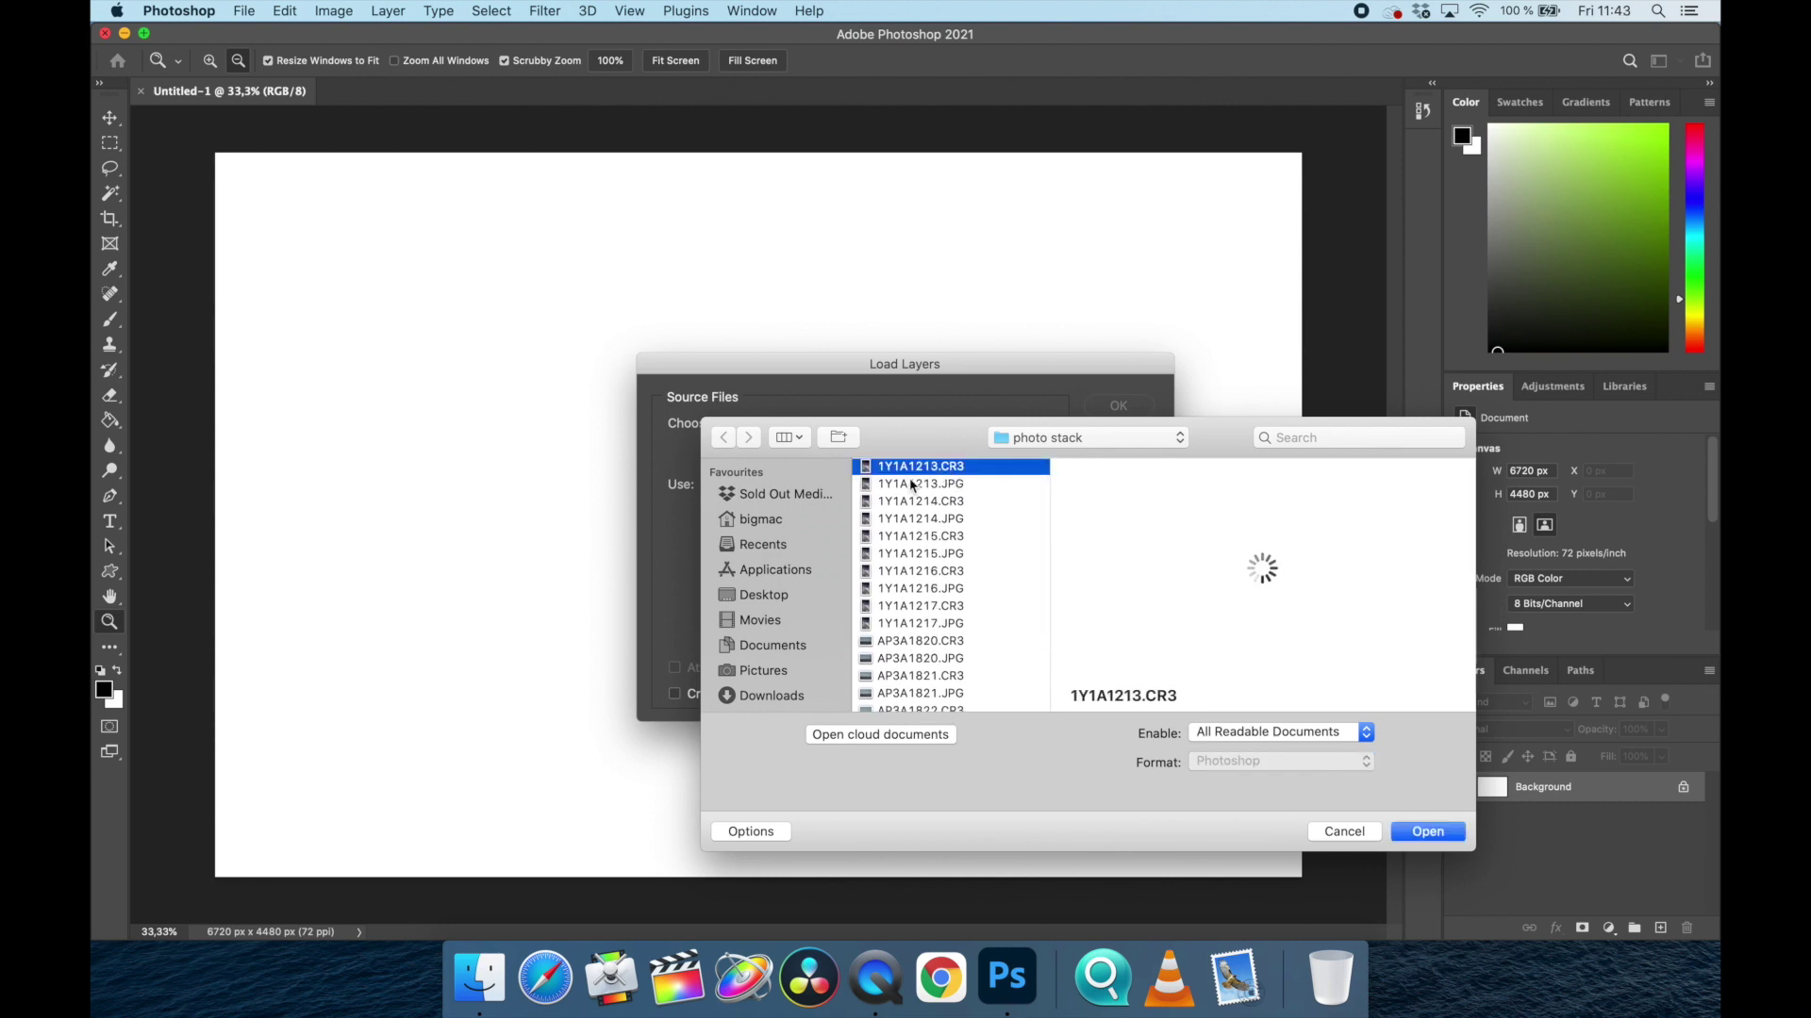
super+click(915, 502)
super+click(922, 536)
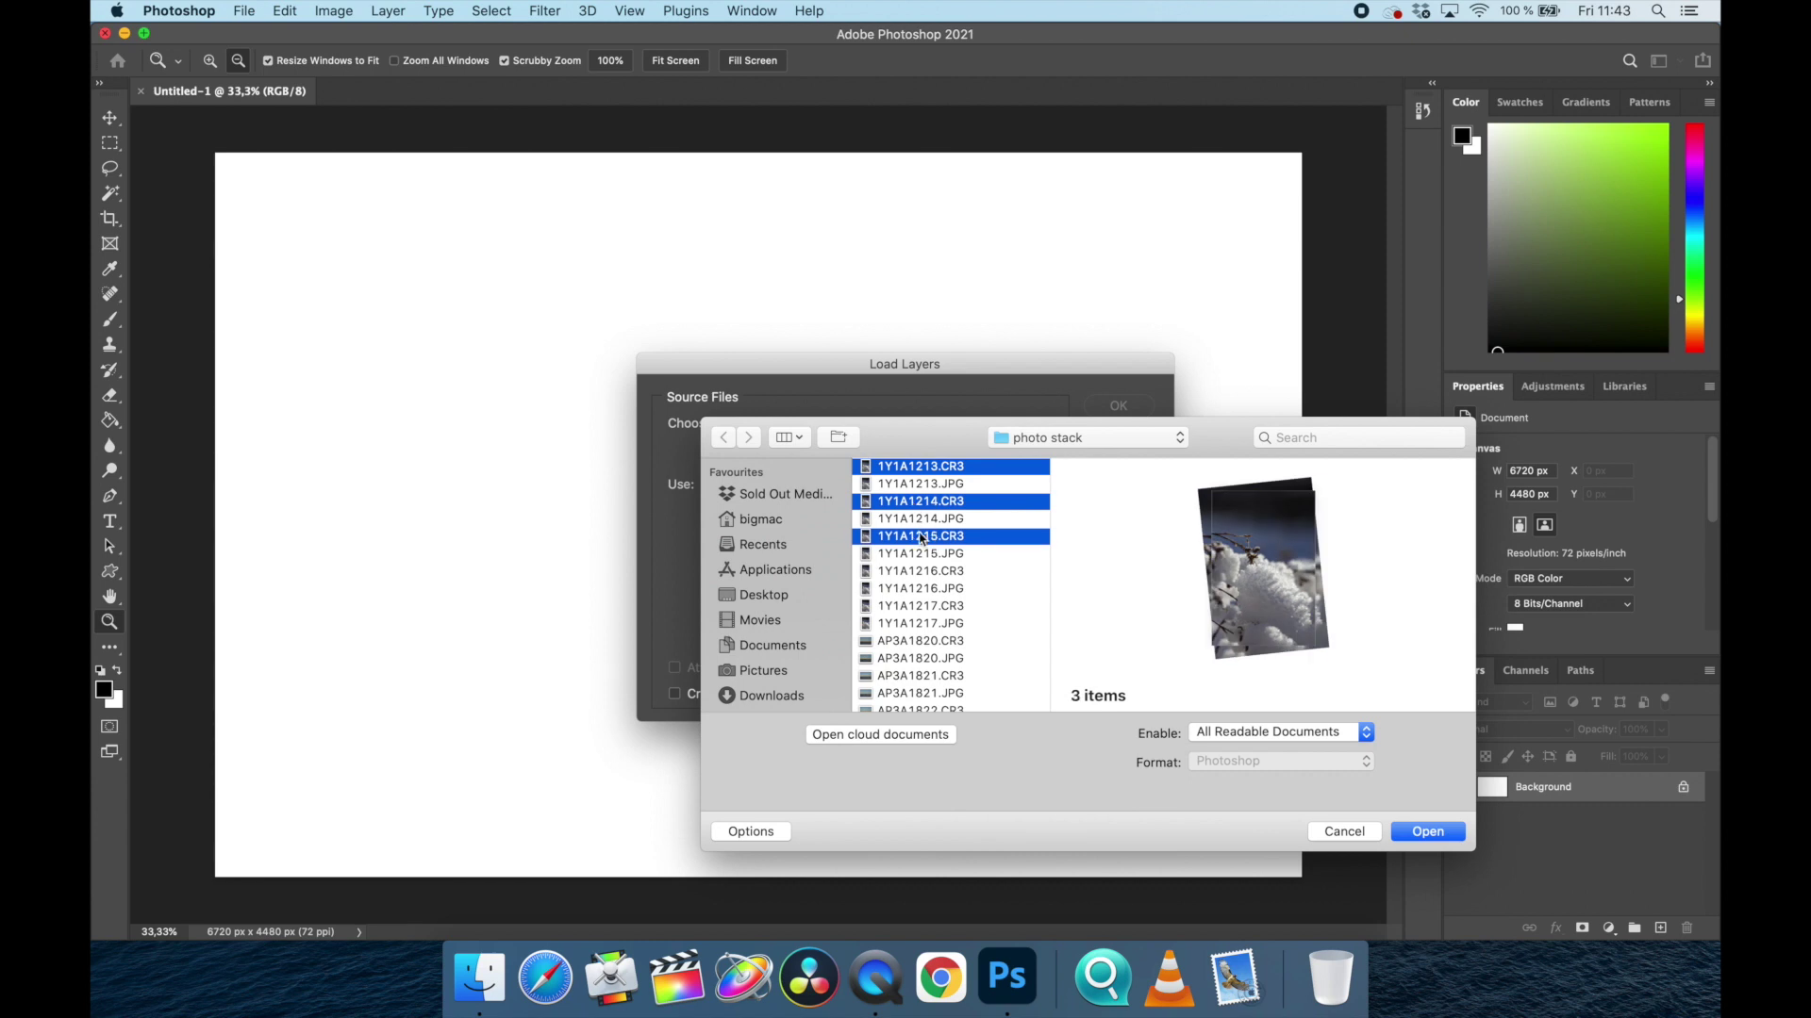
super+click(932, 574)
super+click(929, 608)
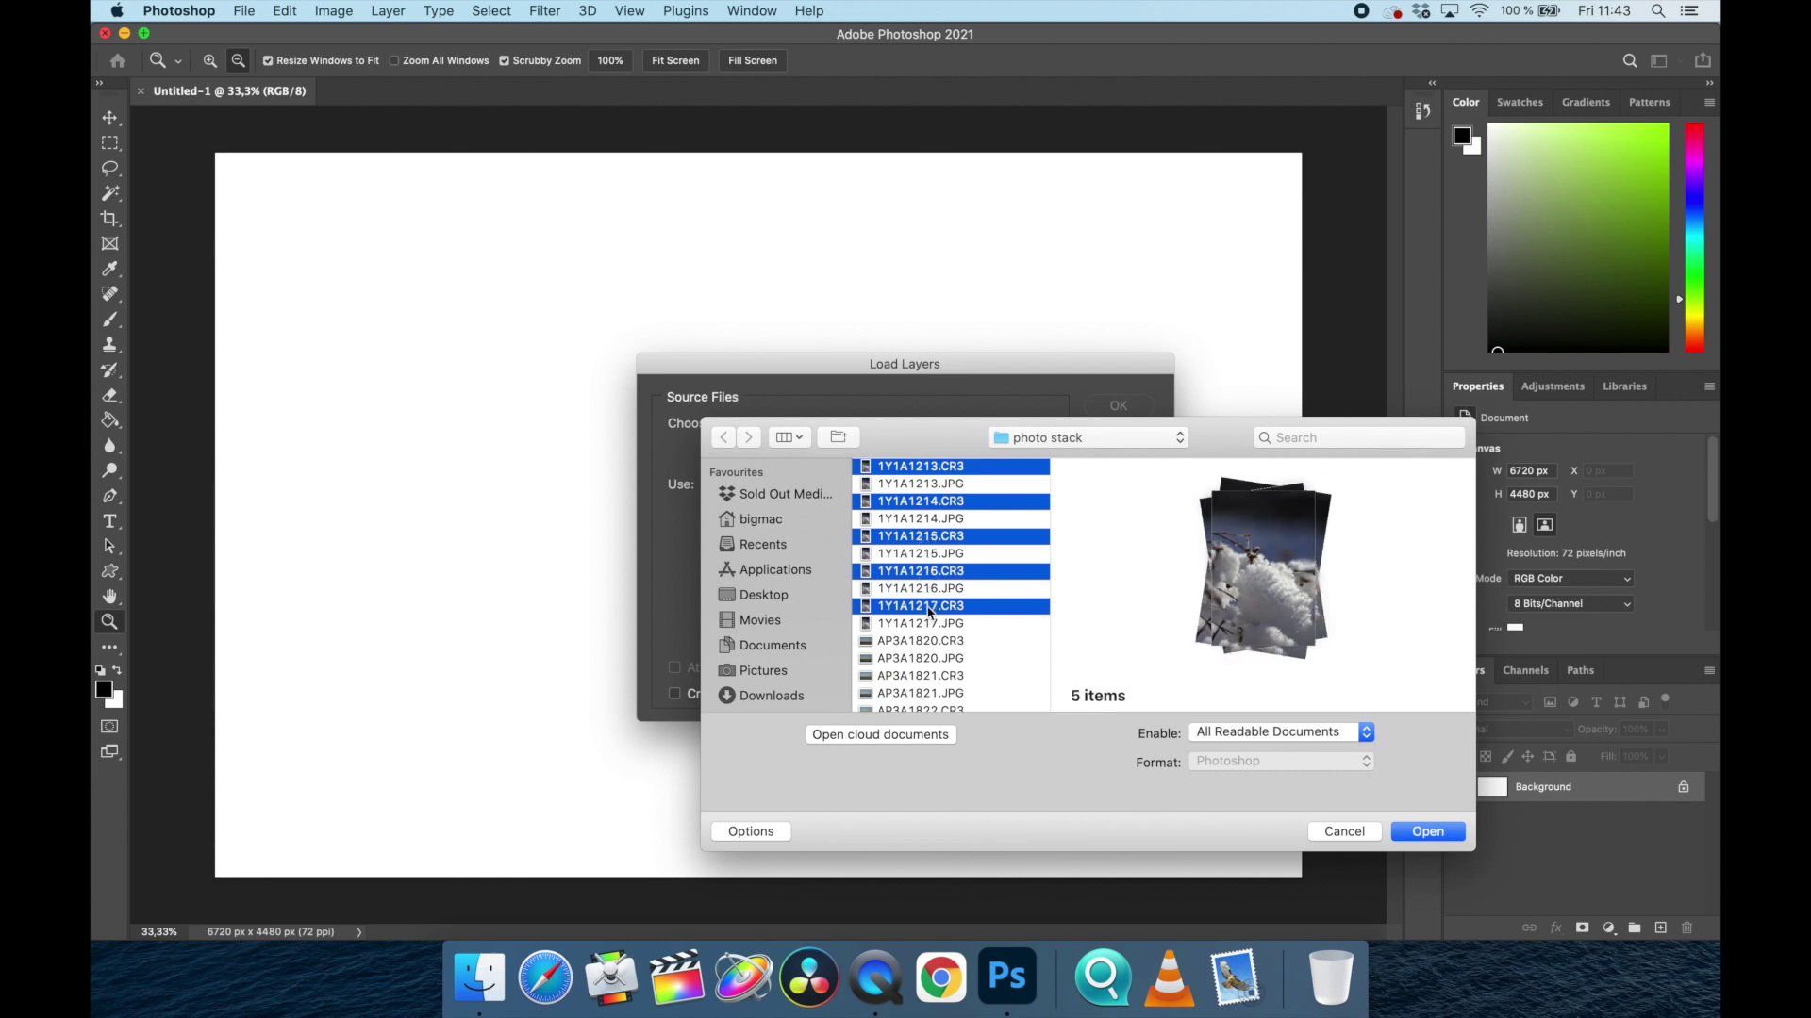
click(1434, 832)
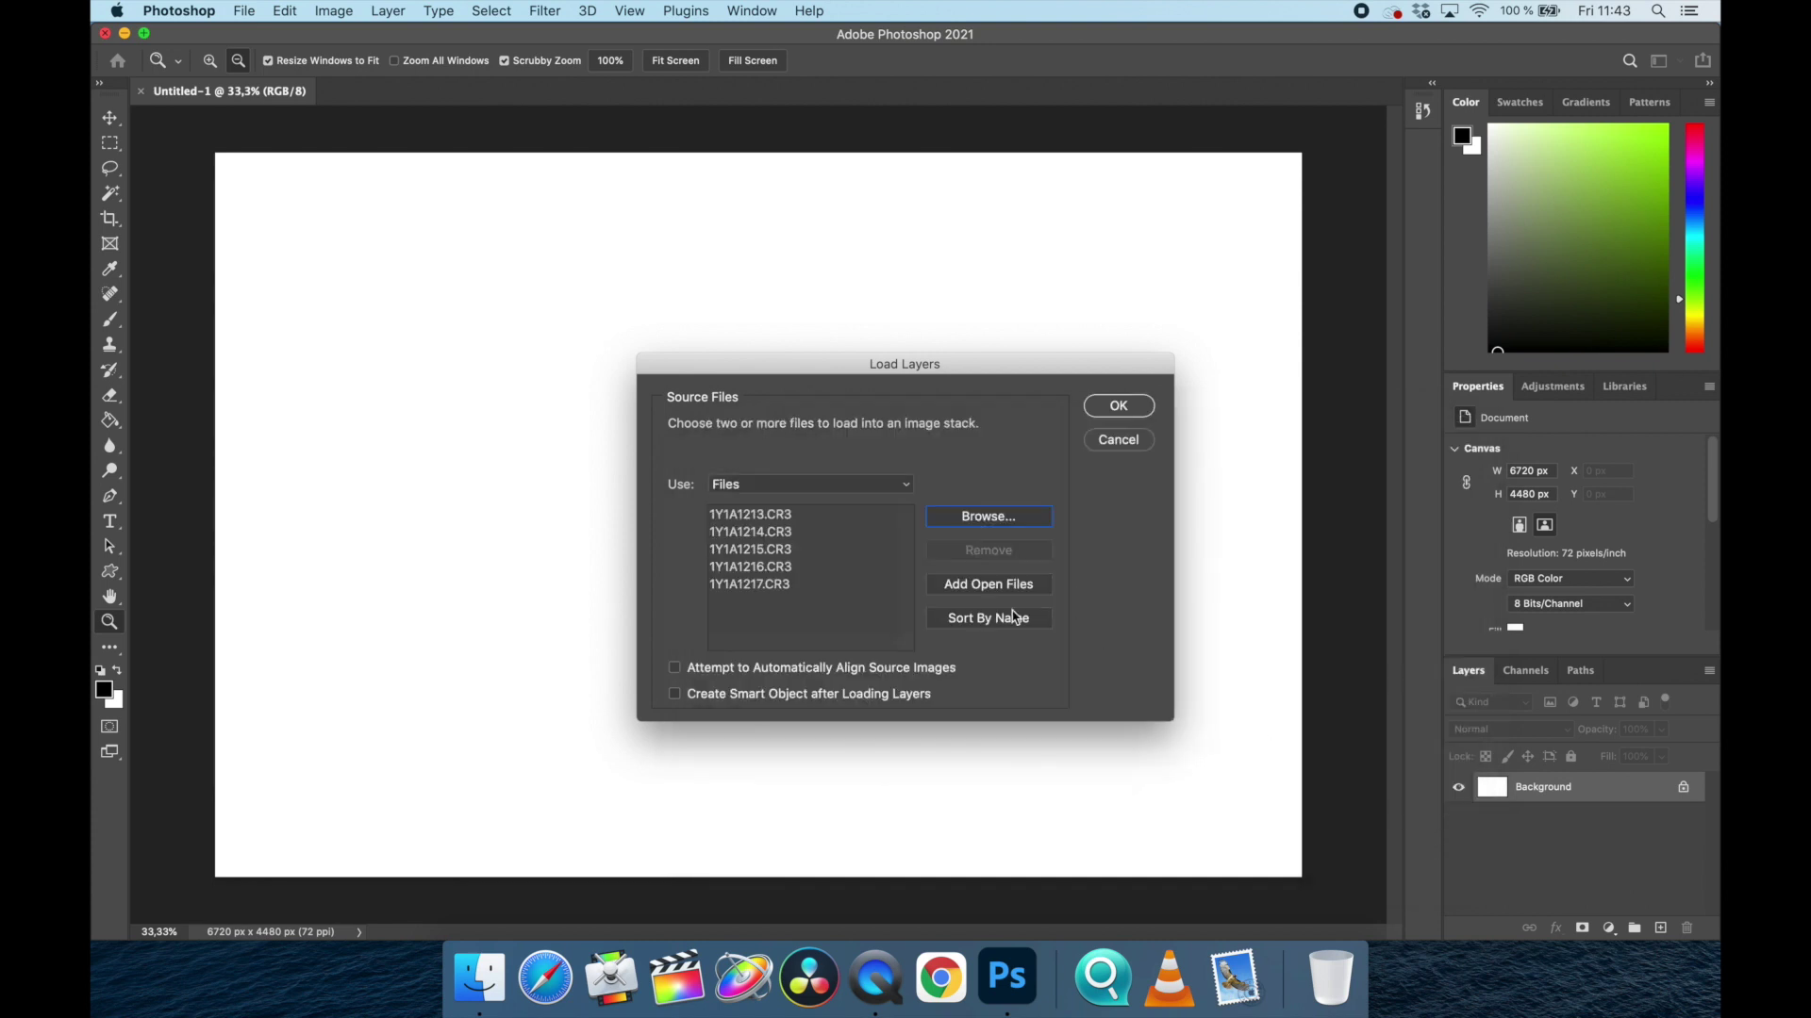
click(675, 668)
Load the five snow-crystal files as aligned layers, then hide the top 1Y1A1213.CR3 layer.
click(1123, 415)
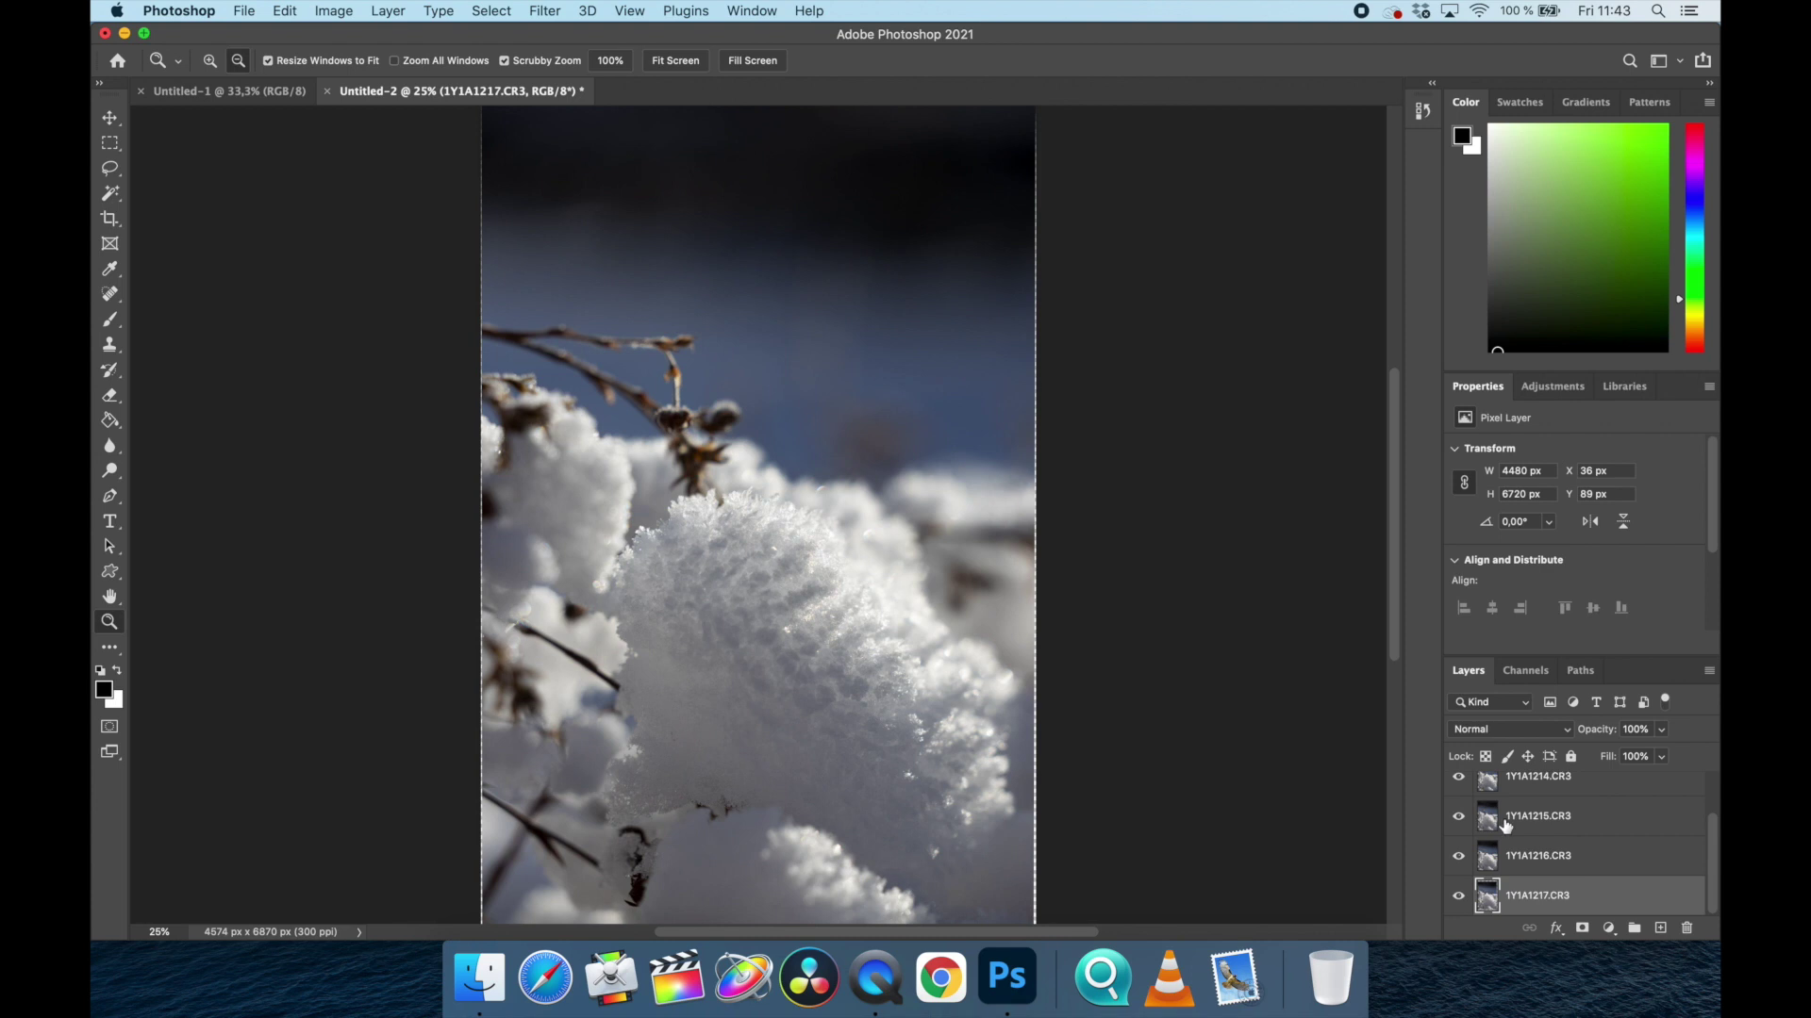
scroll(1530, 832, up, 2)
click(1459, 795)
Hide layers 1Y1A1213–1Y1A1216.CR3 one by one to compare each frame's focus.
click(1459, 795)
click(1460, 796)
click(1459, 834)
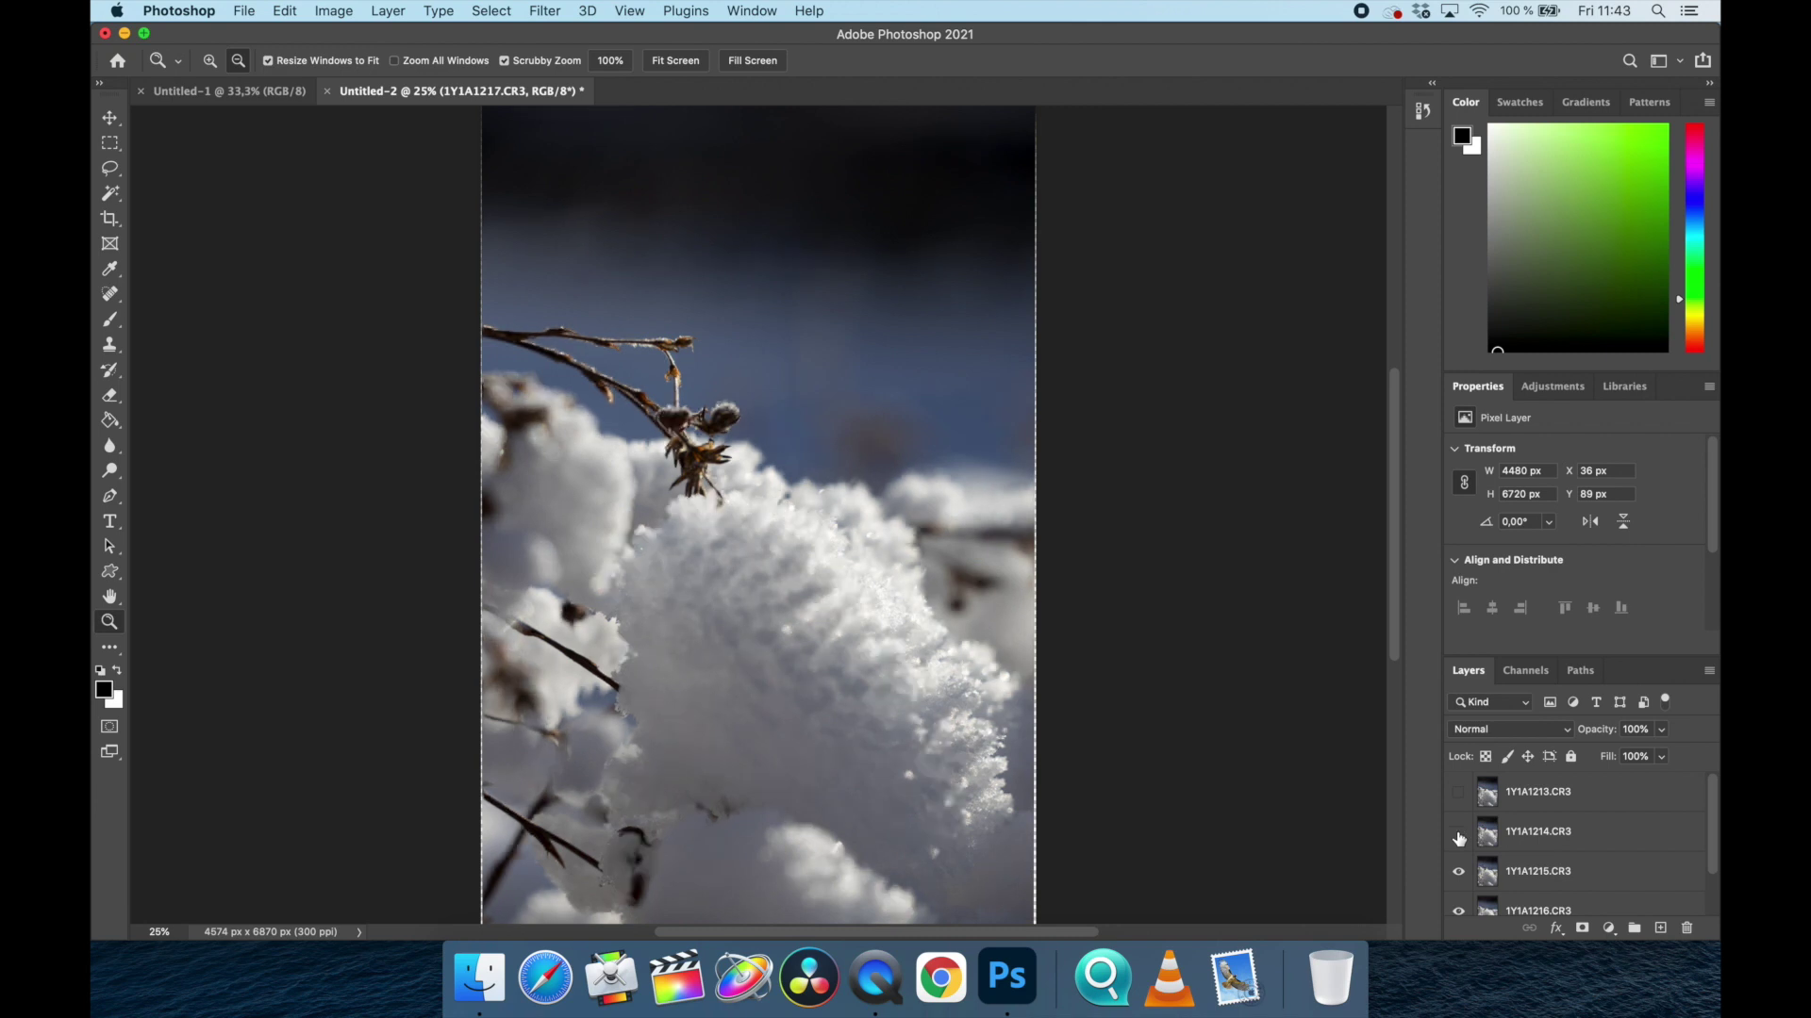
scroll(1460, 860, down, 1)
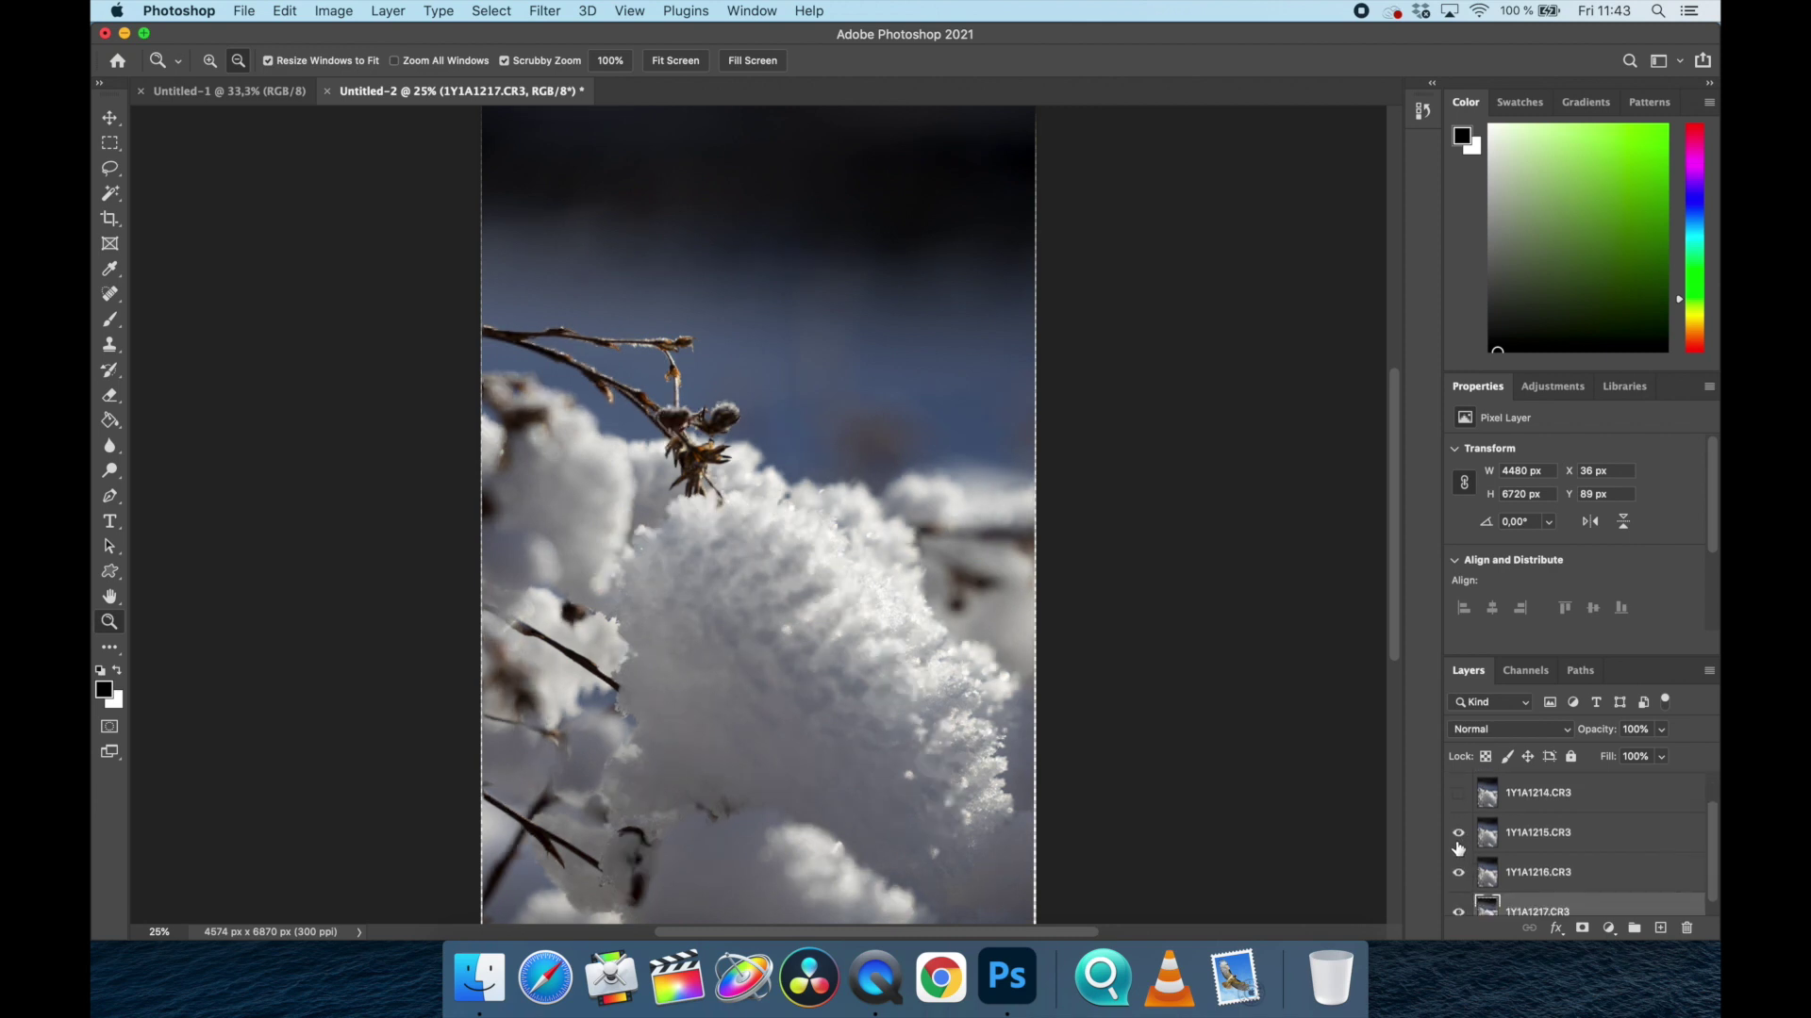
click(1458, 835)
click(1457, 878)
scroll(1458, 886, down, 1)
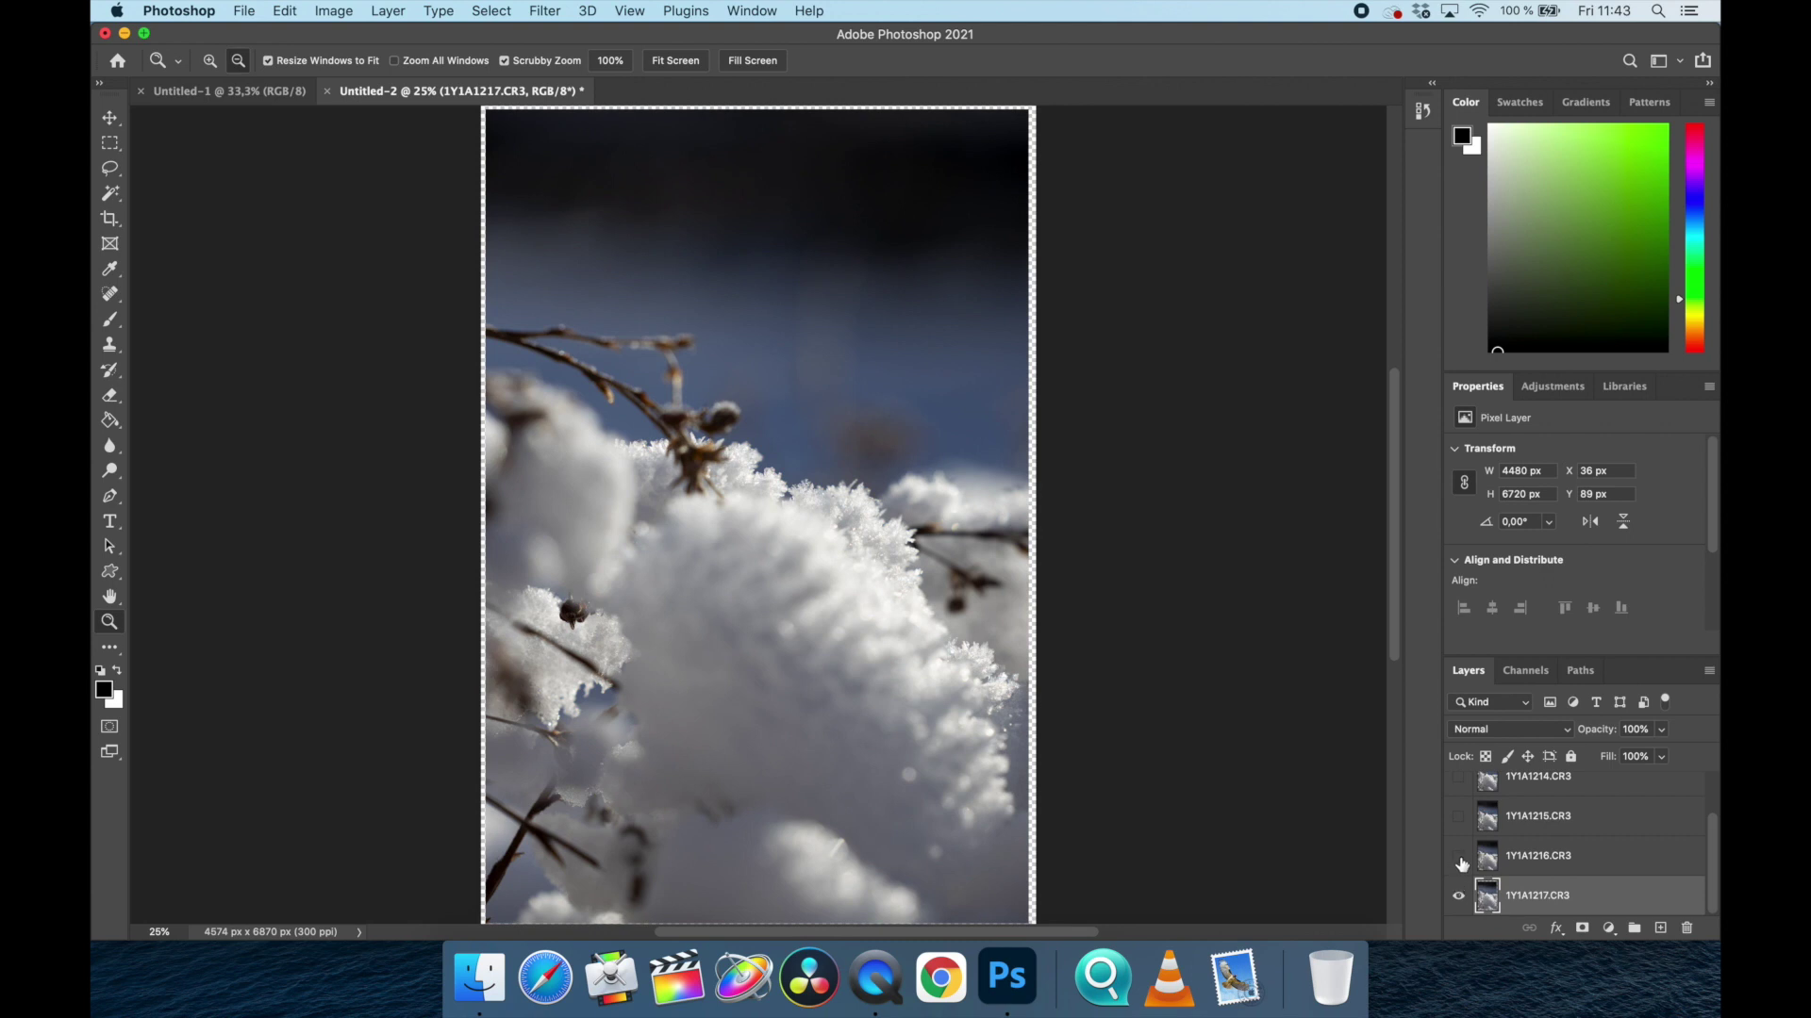
Make all five snow-crystal layers visible again and select them all.
click(1459, 856)
scroll(1462, 864, up, 1)
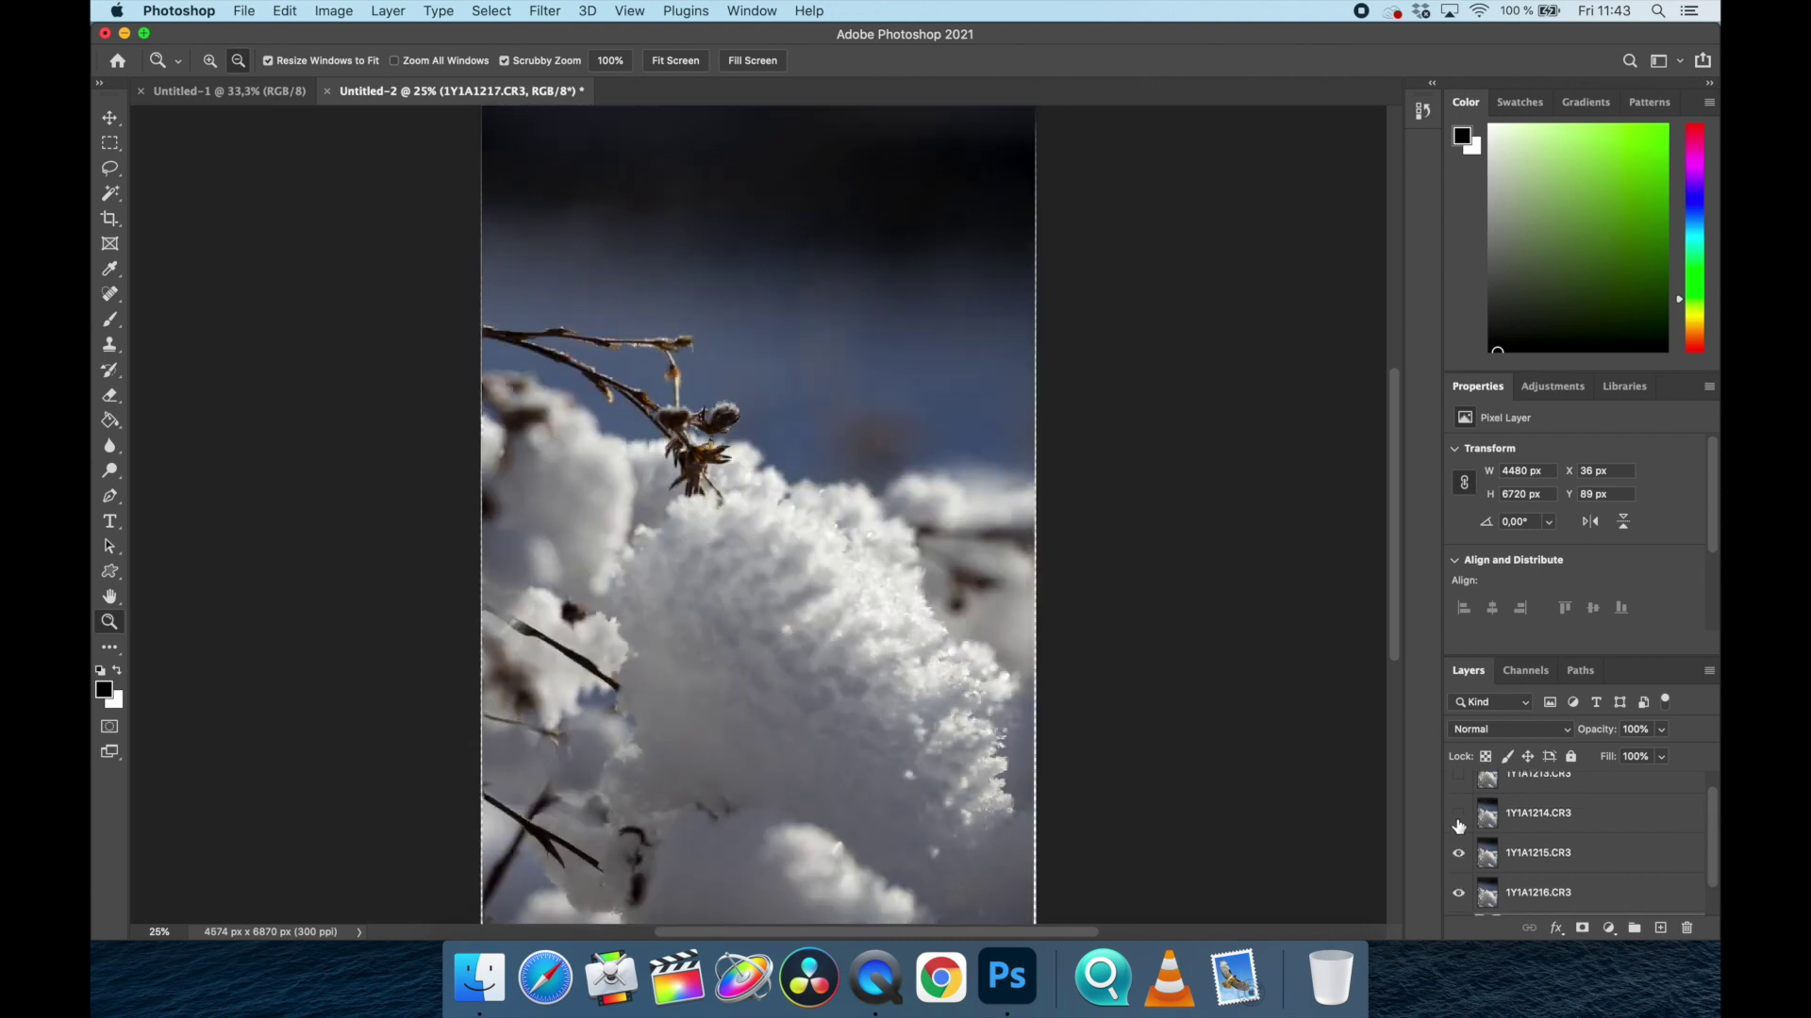
click(1459, 812)
scroll(1457, 812, up, 1)
click(1456, 797)
click(1598, 792)
scroll(1591, 865, down, 2)
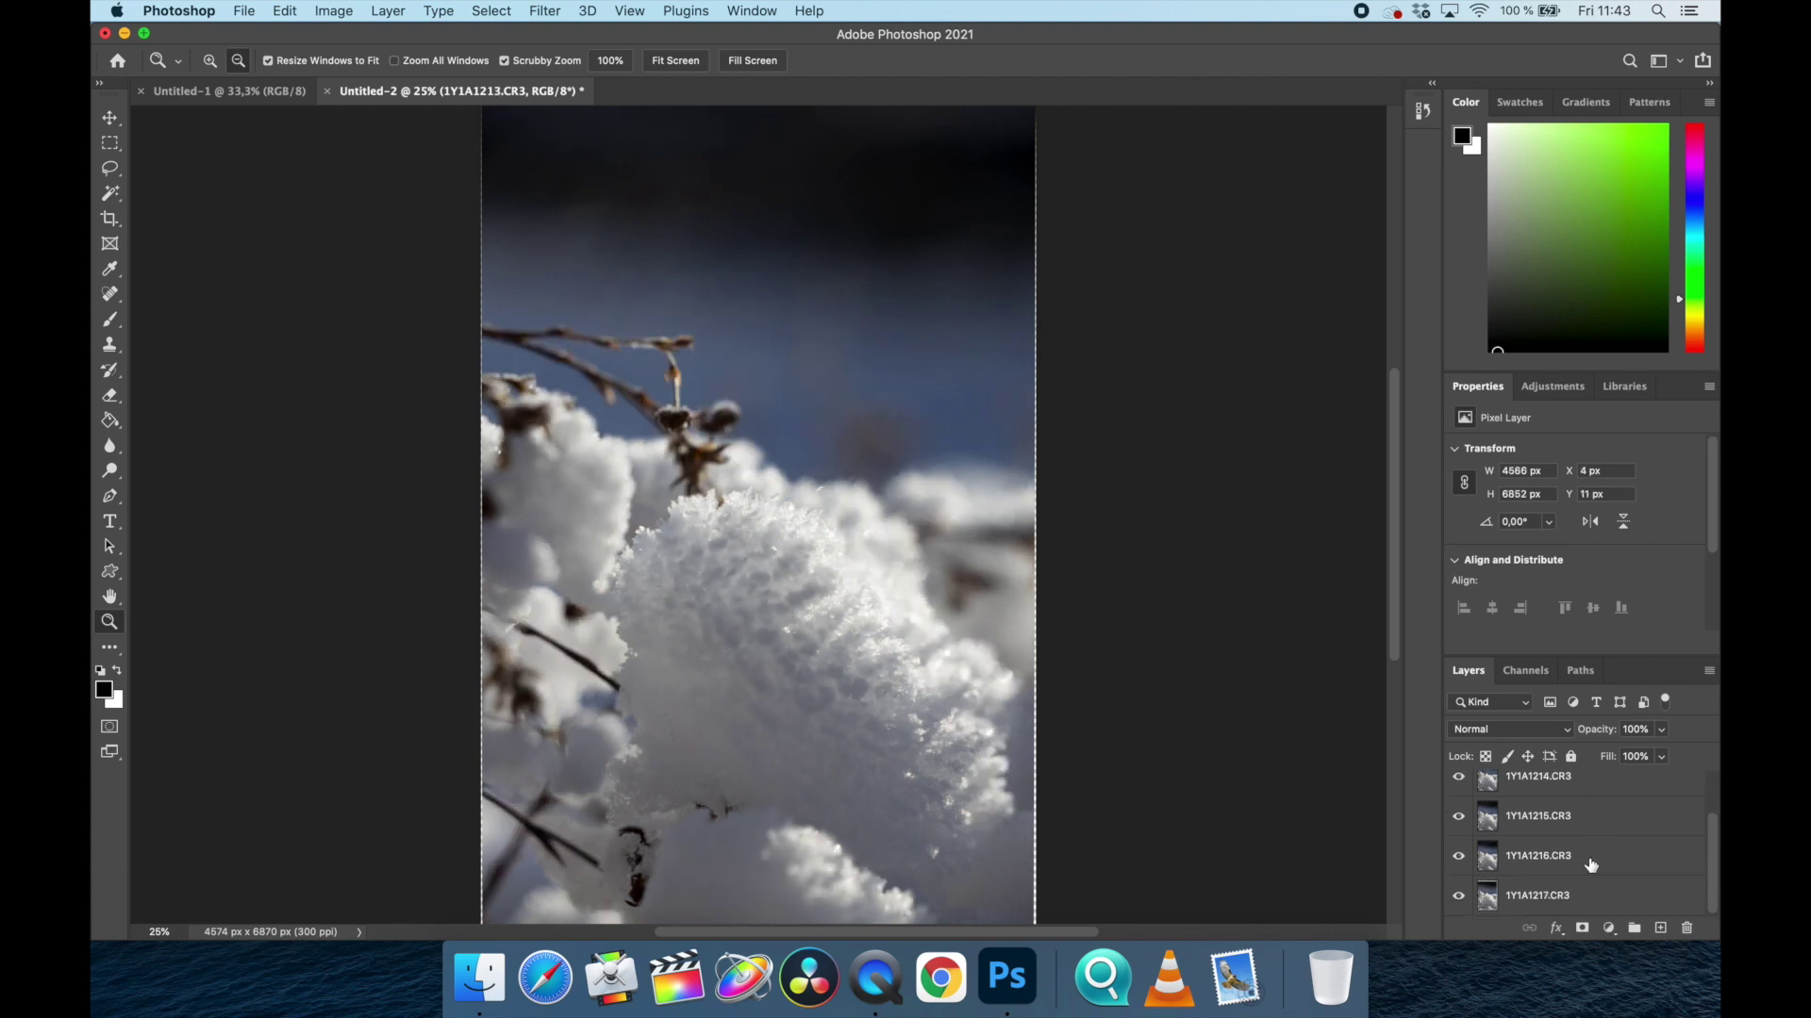
shift+click(1592, 894)
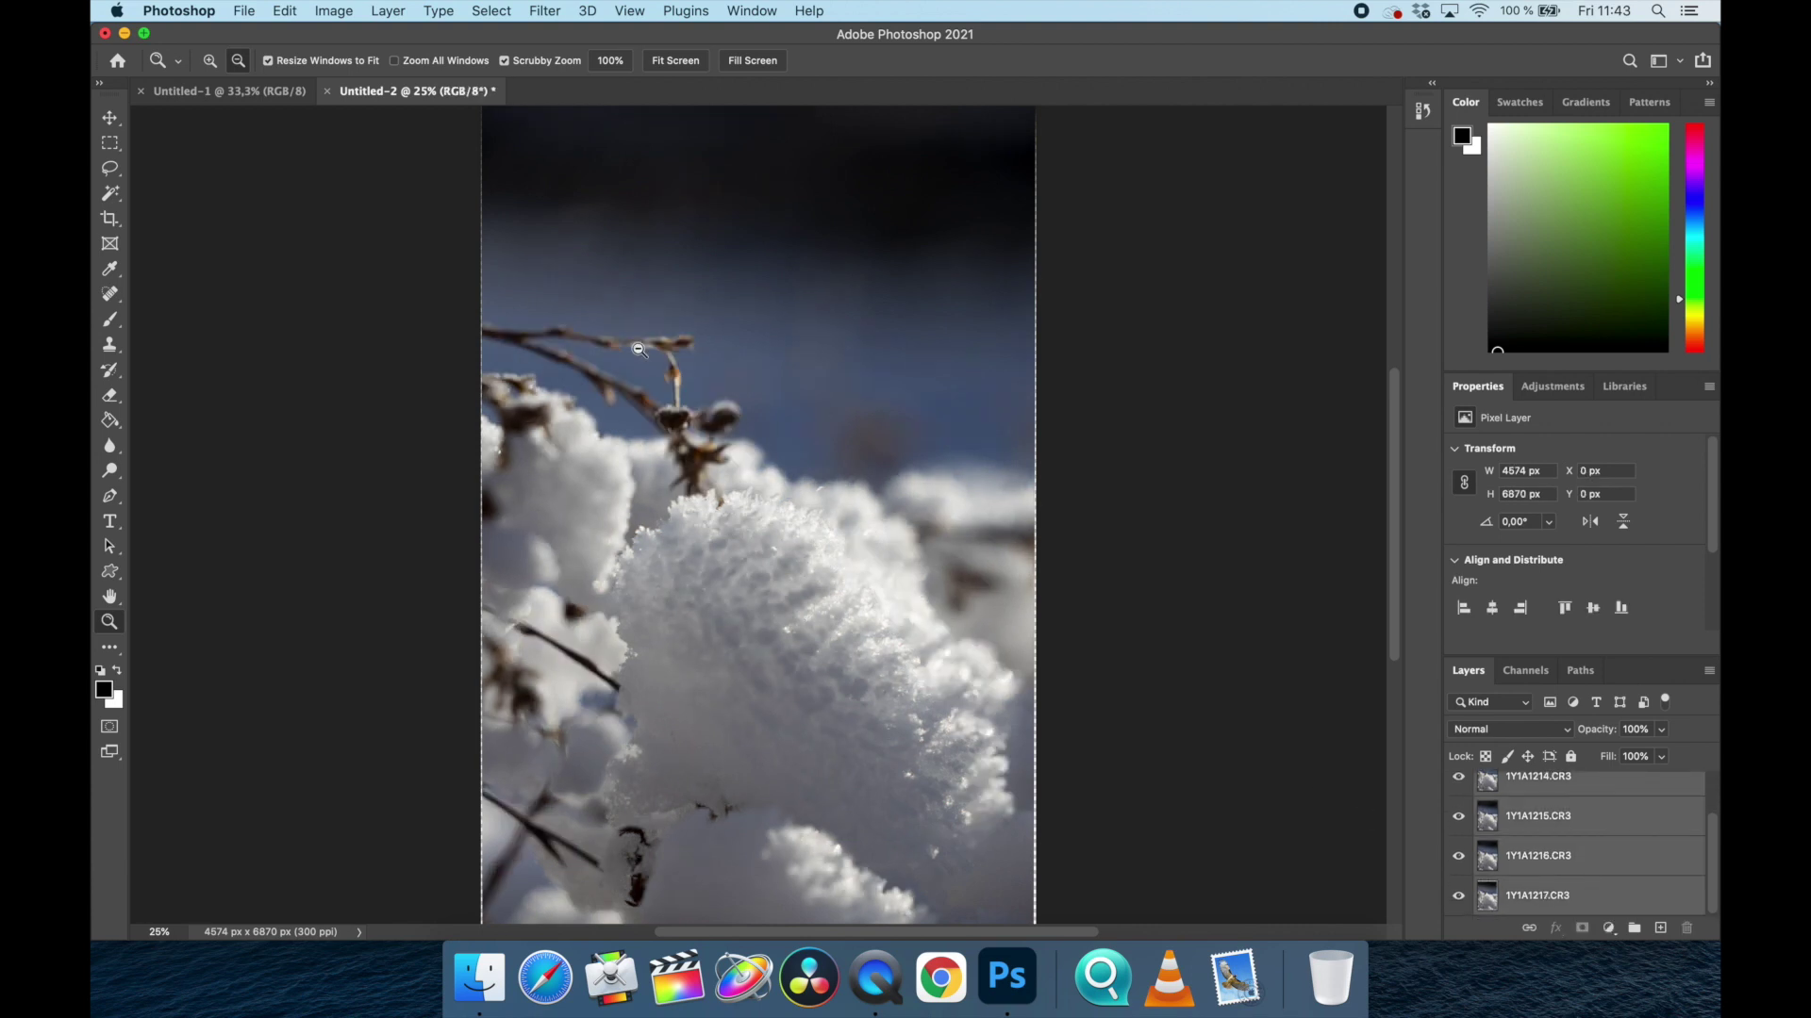
Auto-Blend the five layers as Stack Images with Seamless Tones and Colors.
click(288, 12)
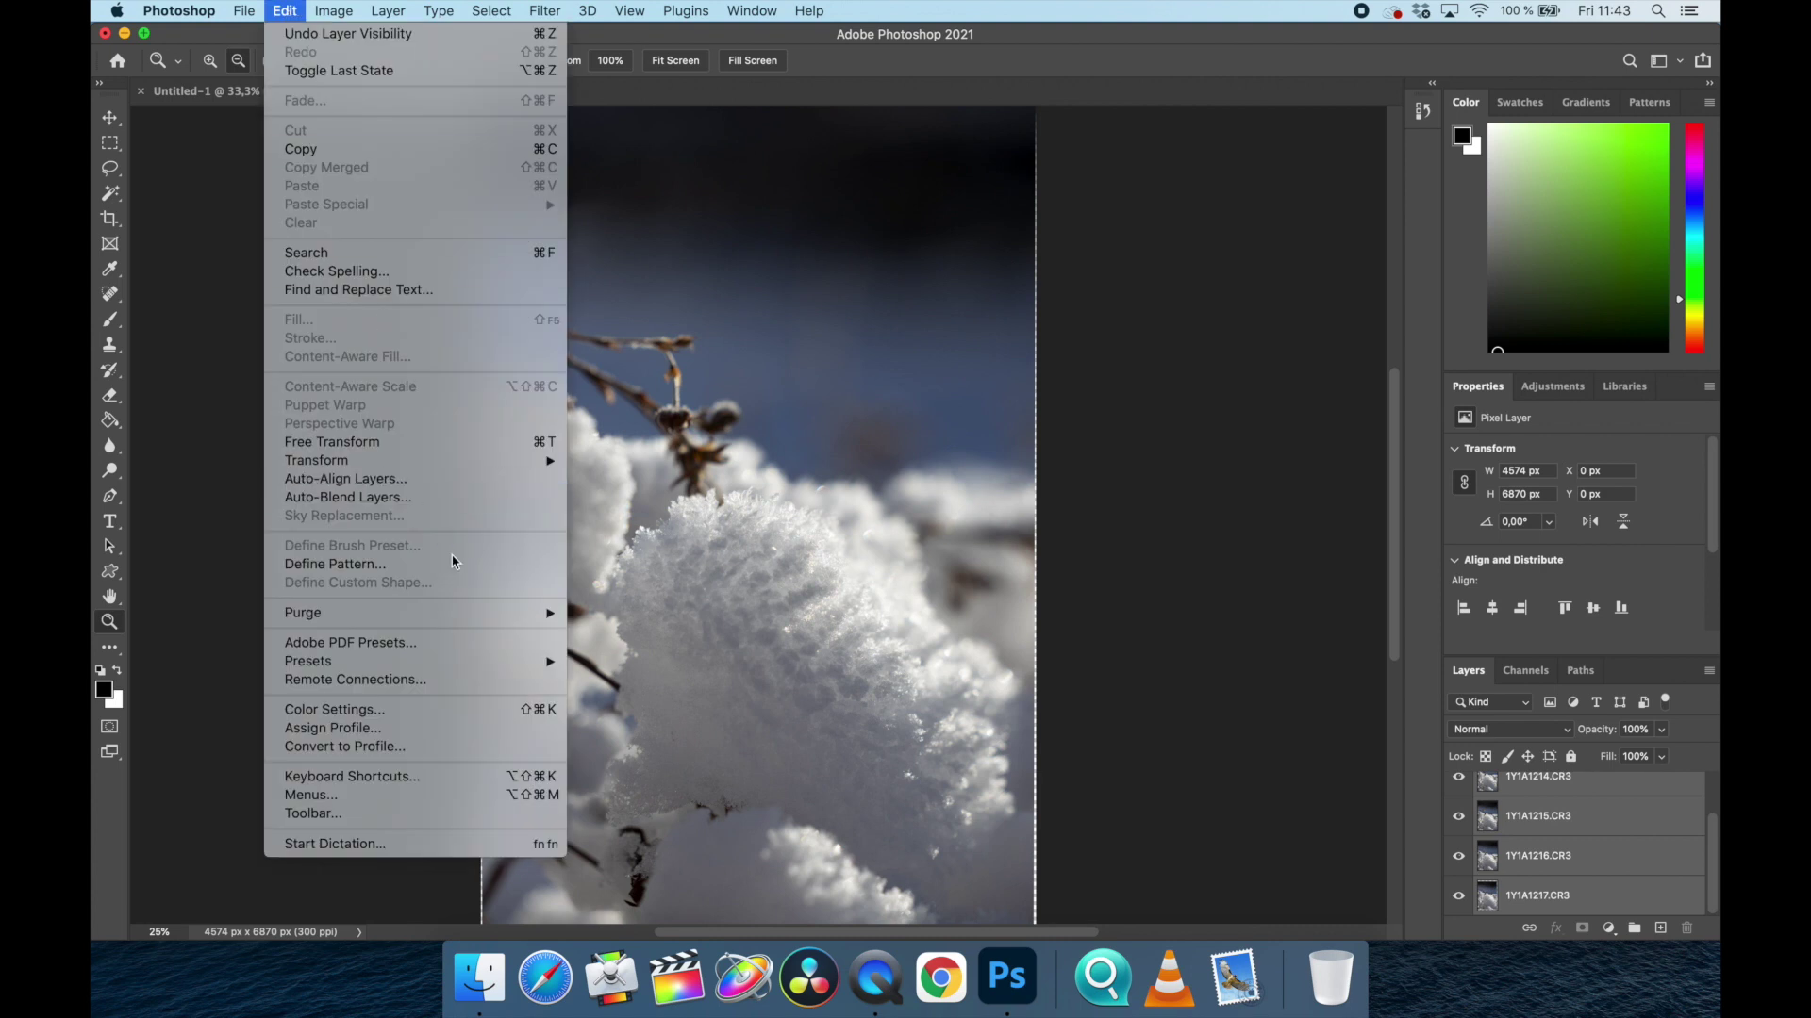
click(447, 498)
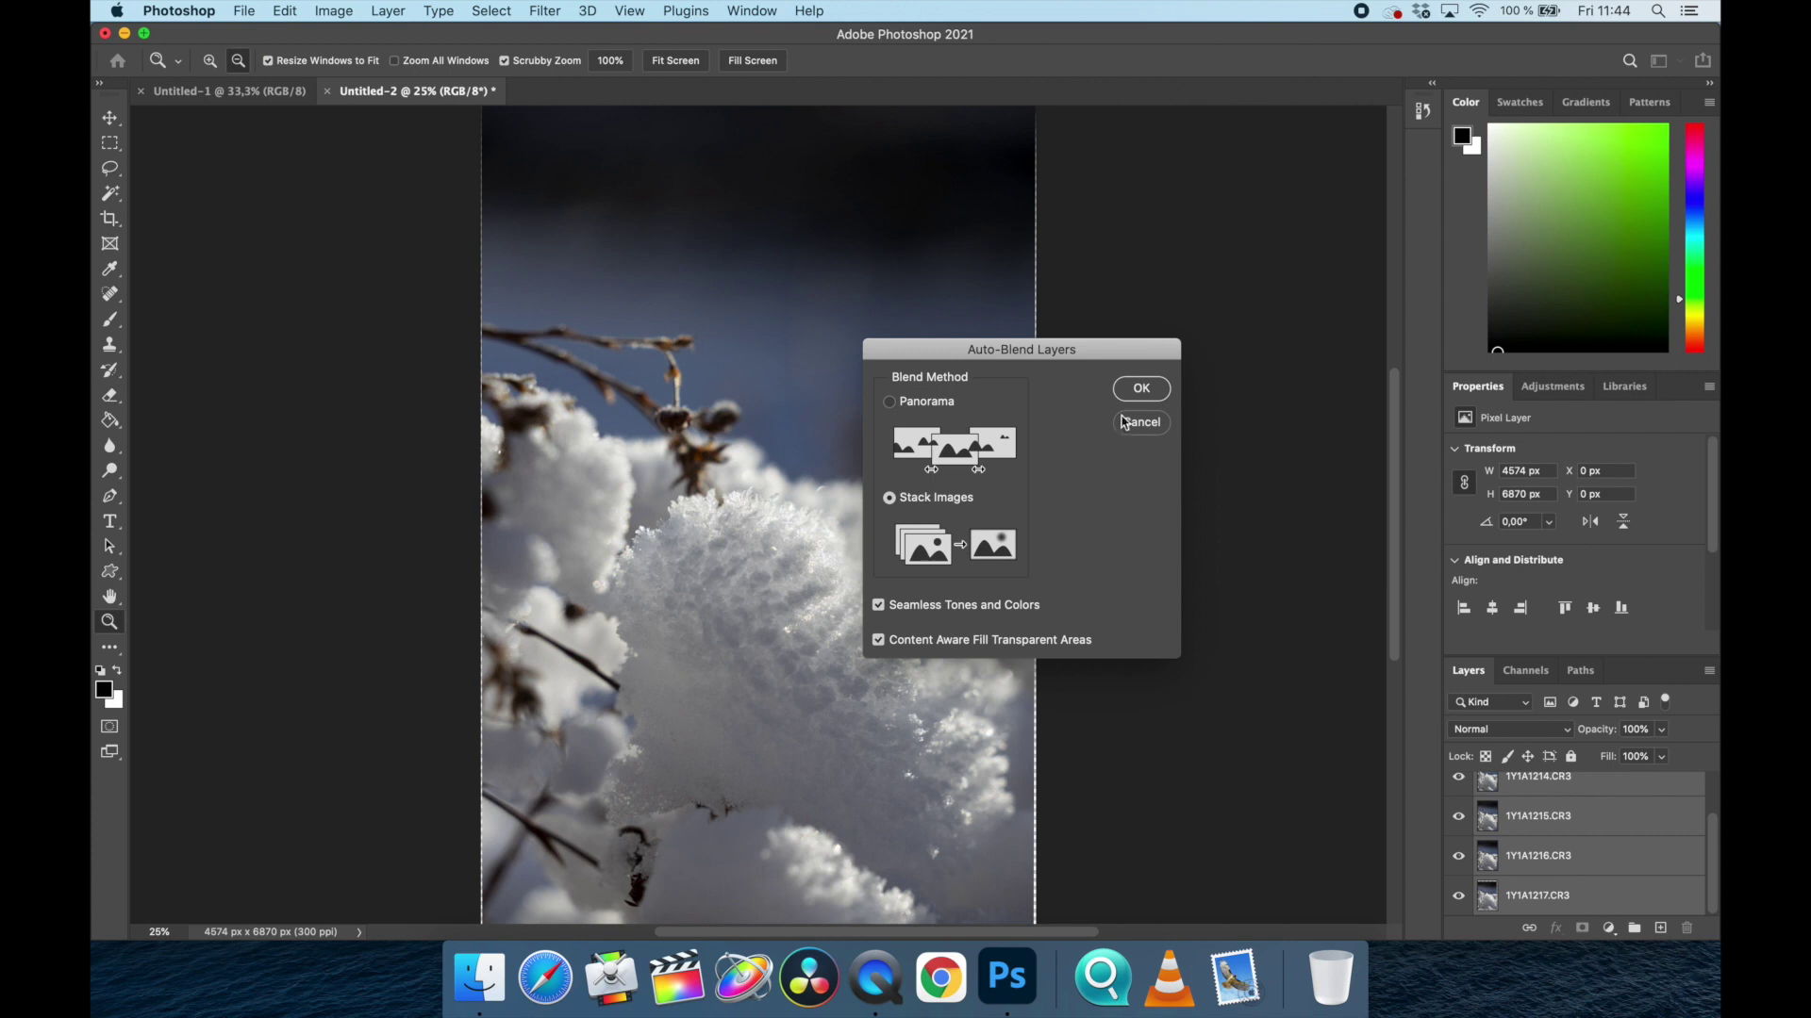
click(1143, 389)
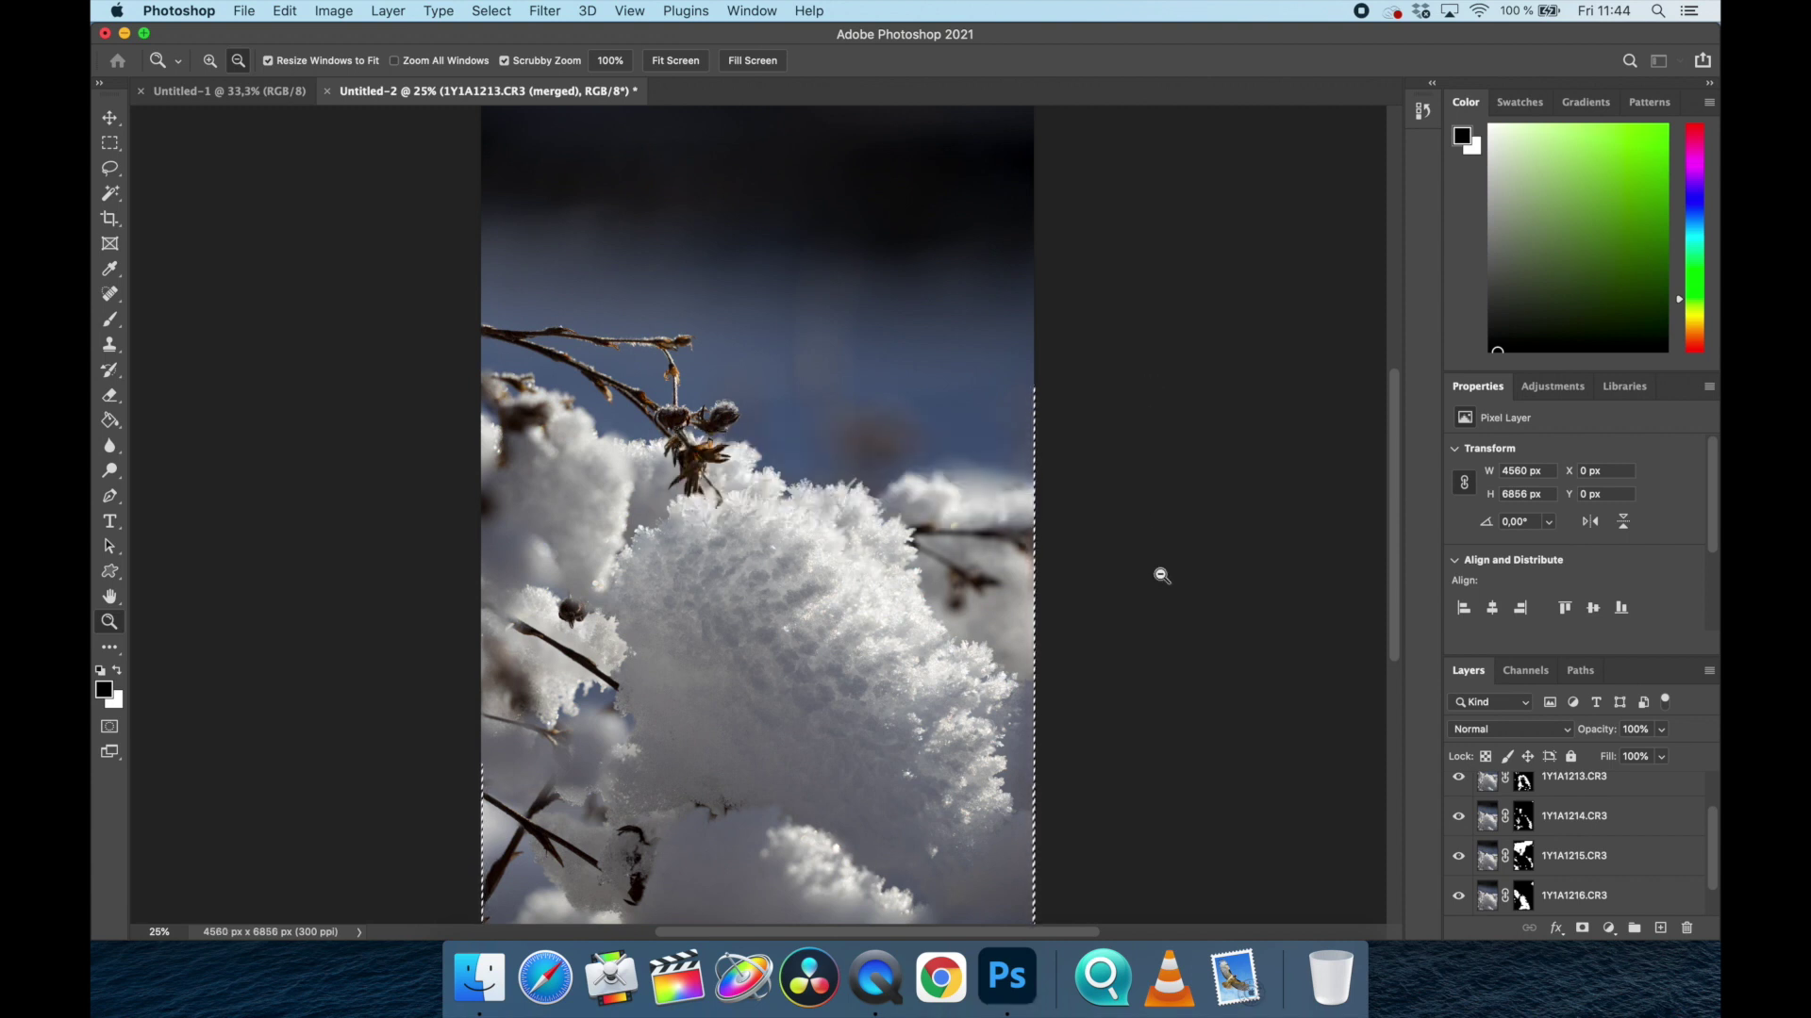
Zoom in on the blended snow detail, then zoom out to see the whole image.
click(710, 563)
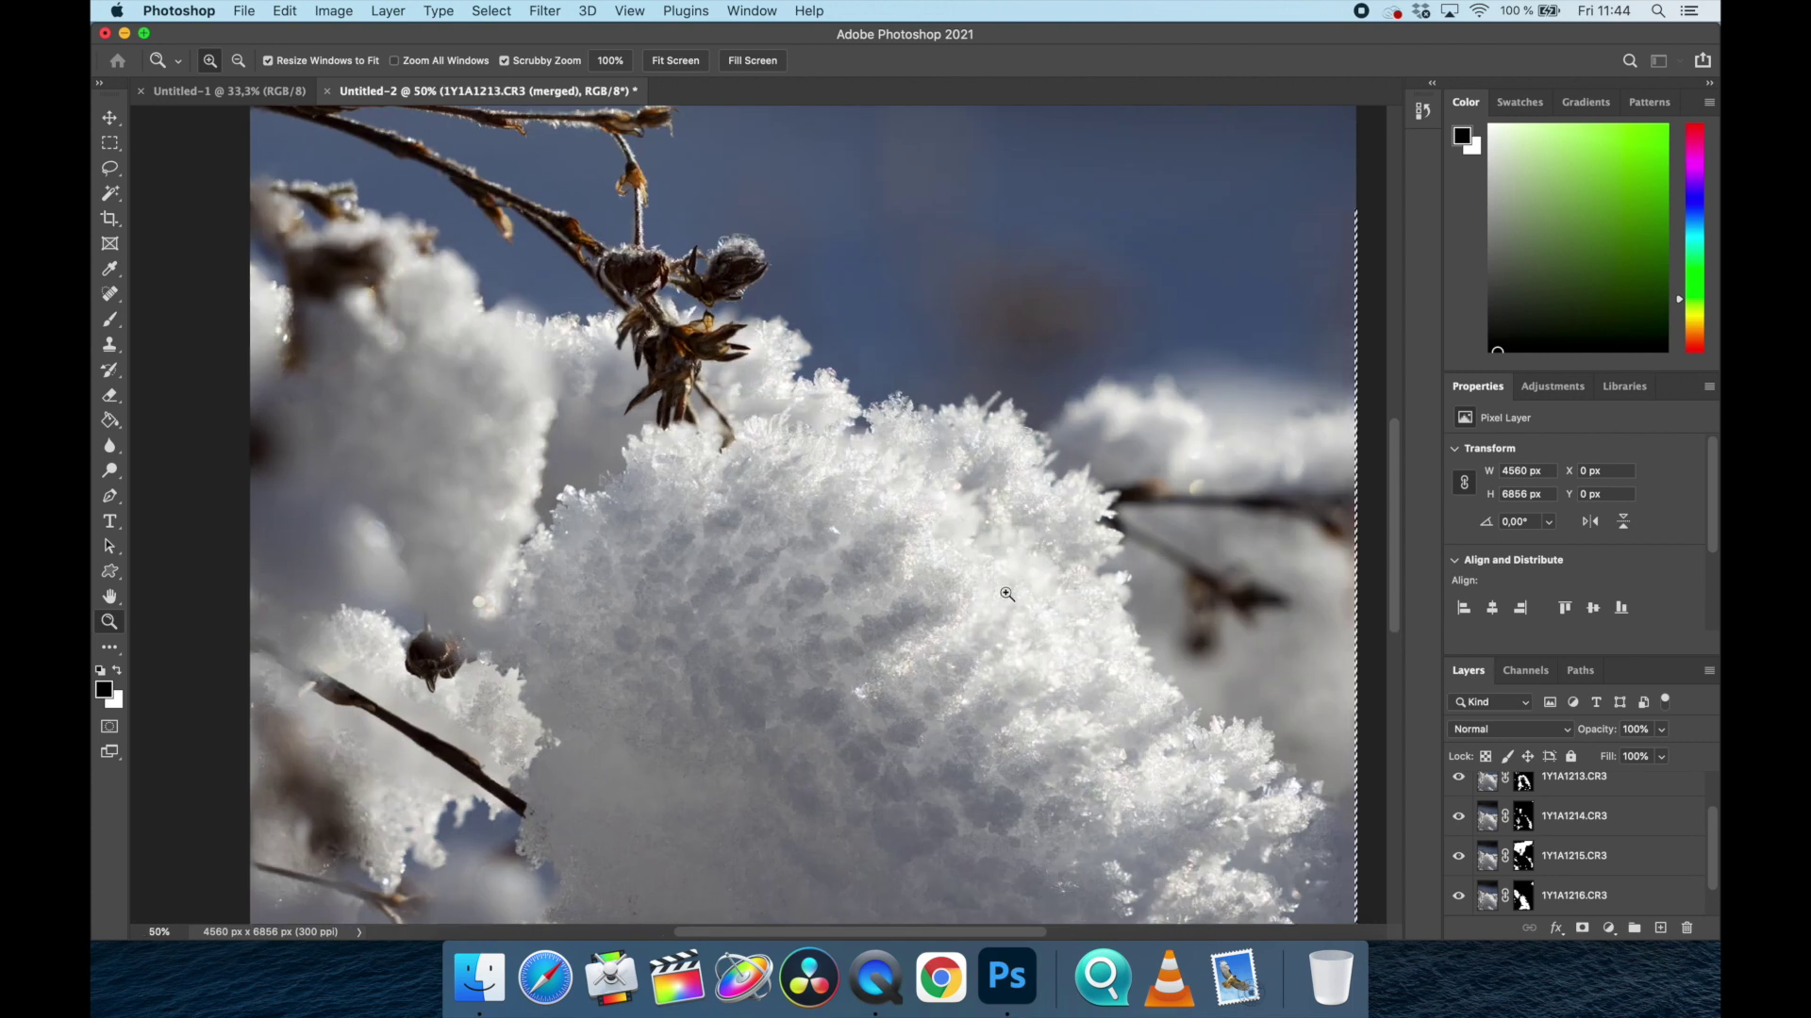
click(238, 60)
click(811, 563)
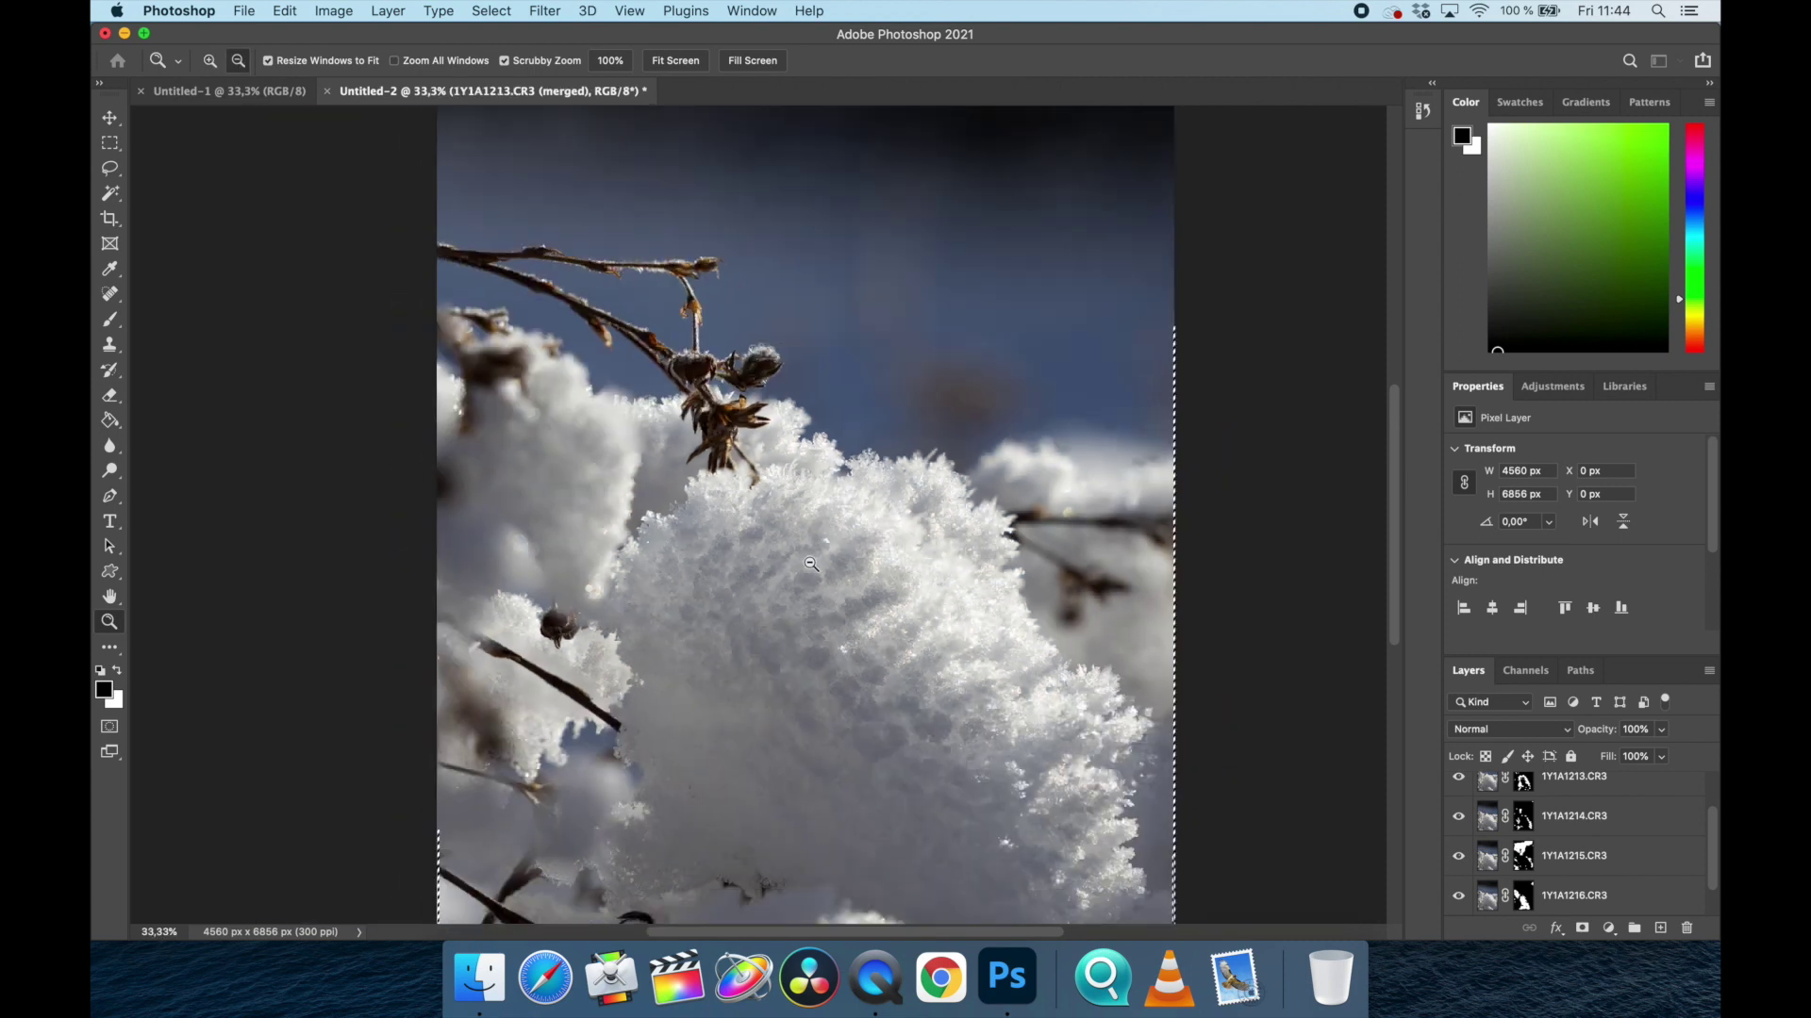
click(811, 564)
scroll(875, 469, up, 3)
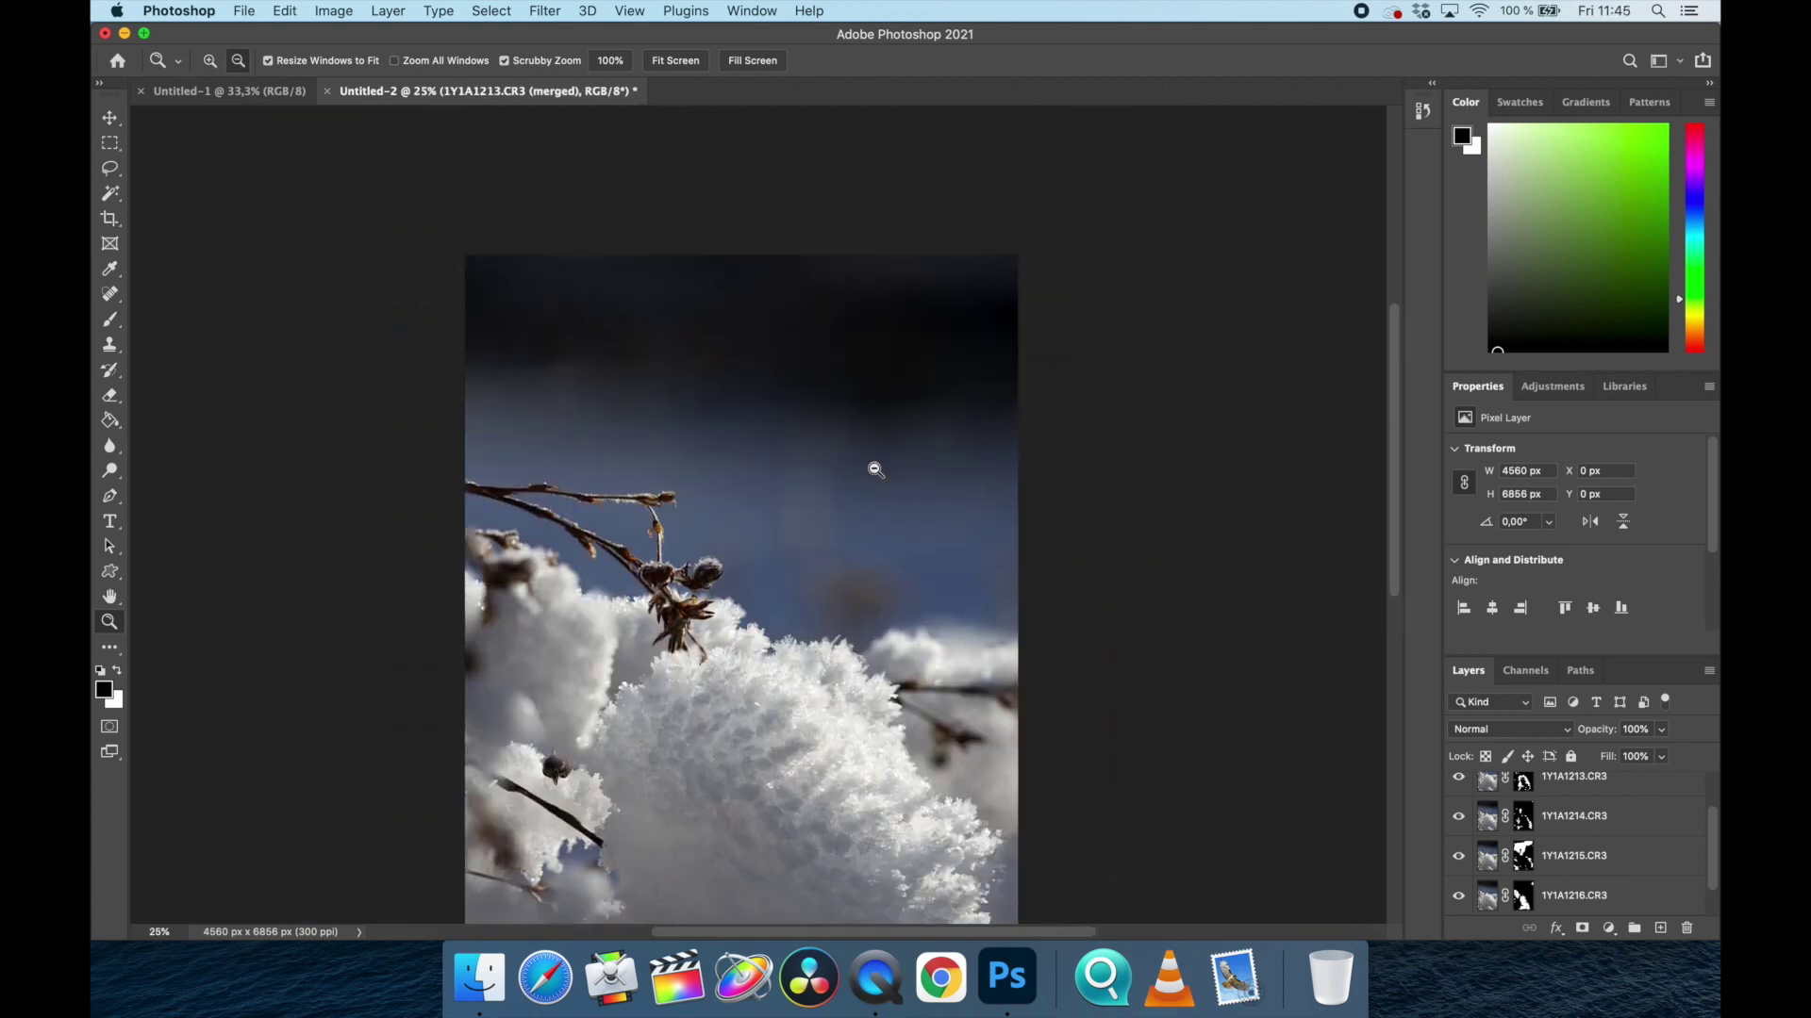
scroll(875, 468, down, 3)
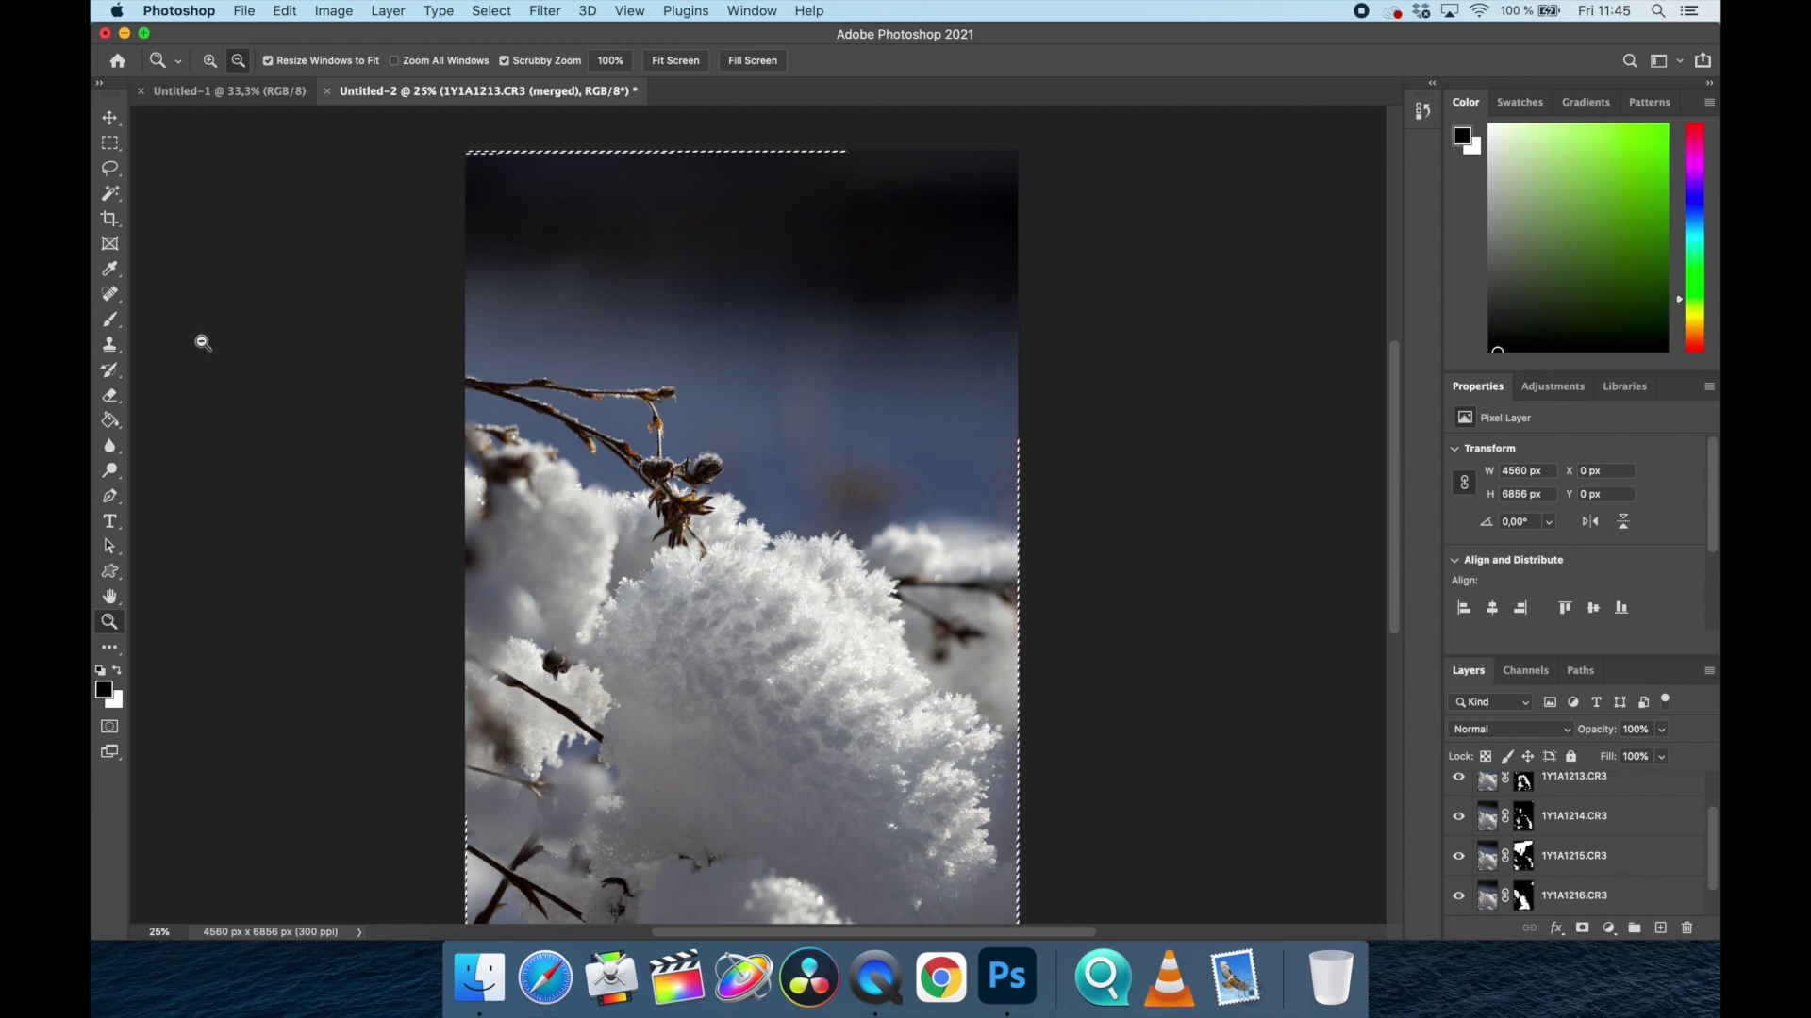
Crop in from the top-left corner, reposition the photo in the frame, and apply the crop.
click(110, 225)
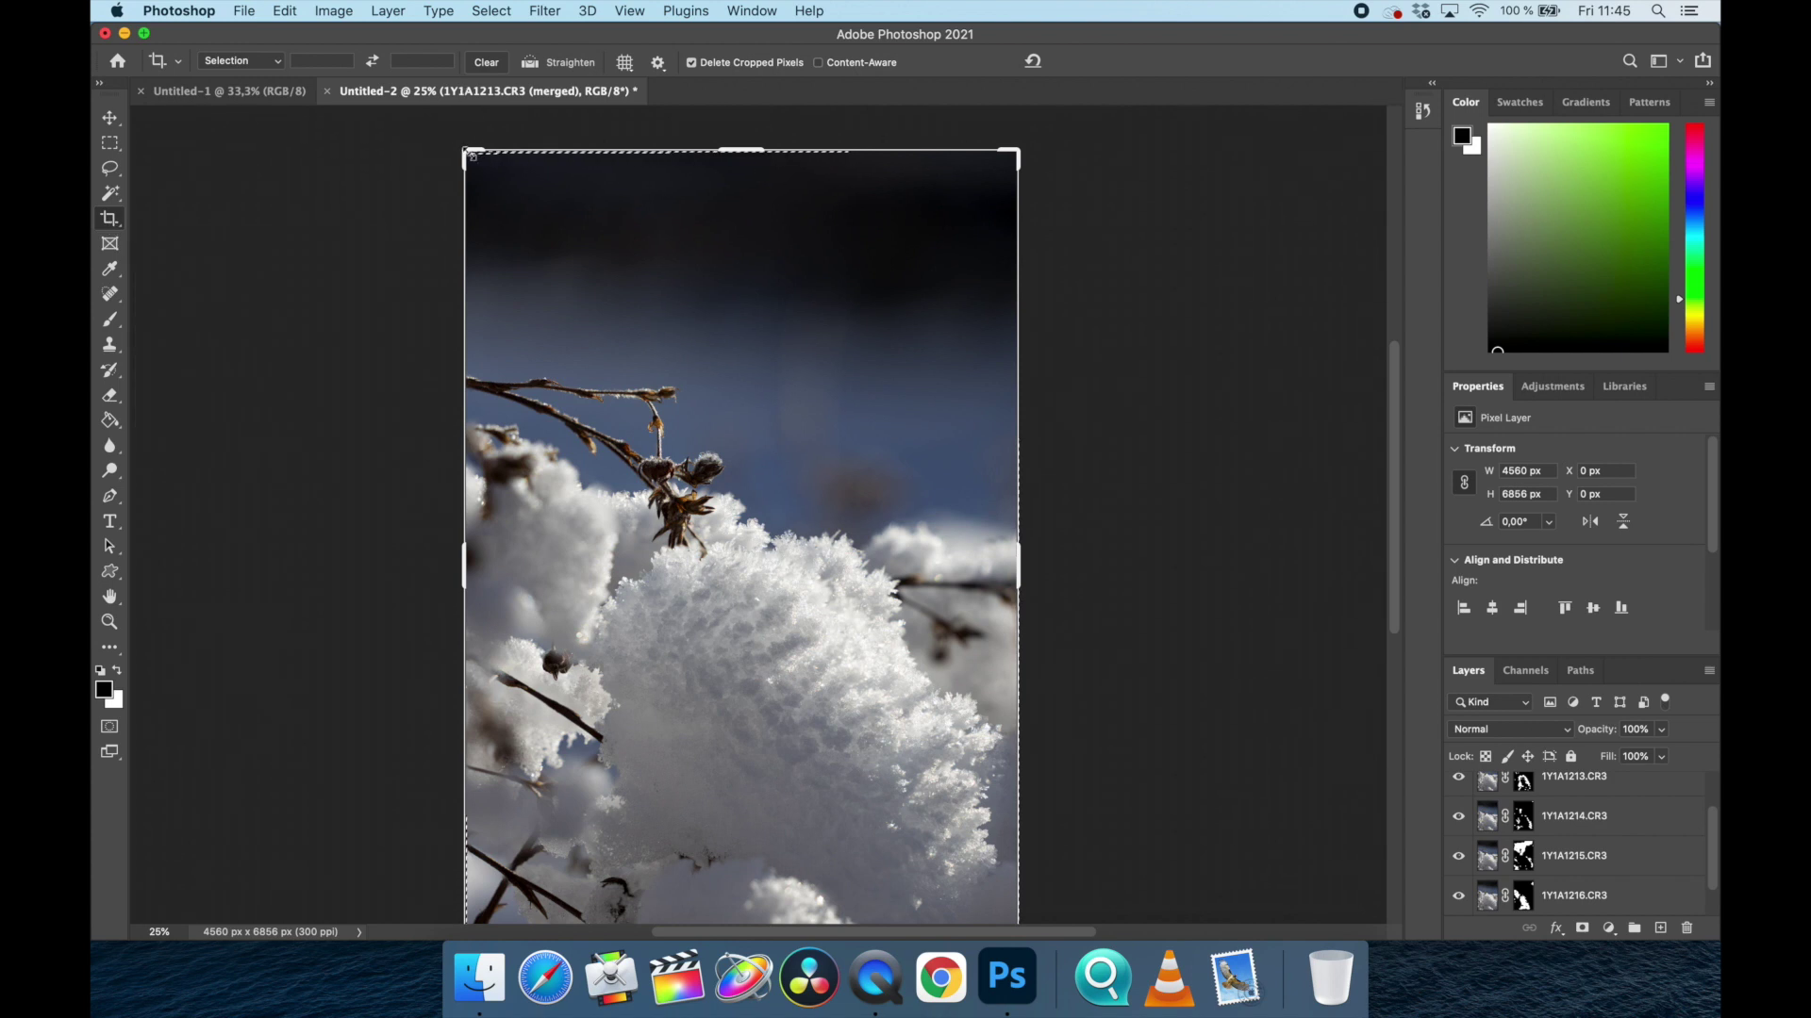
drag(470, 154, 483, 168)
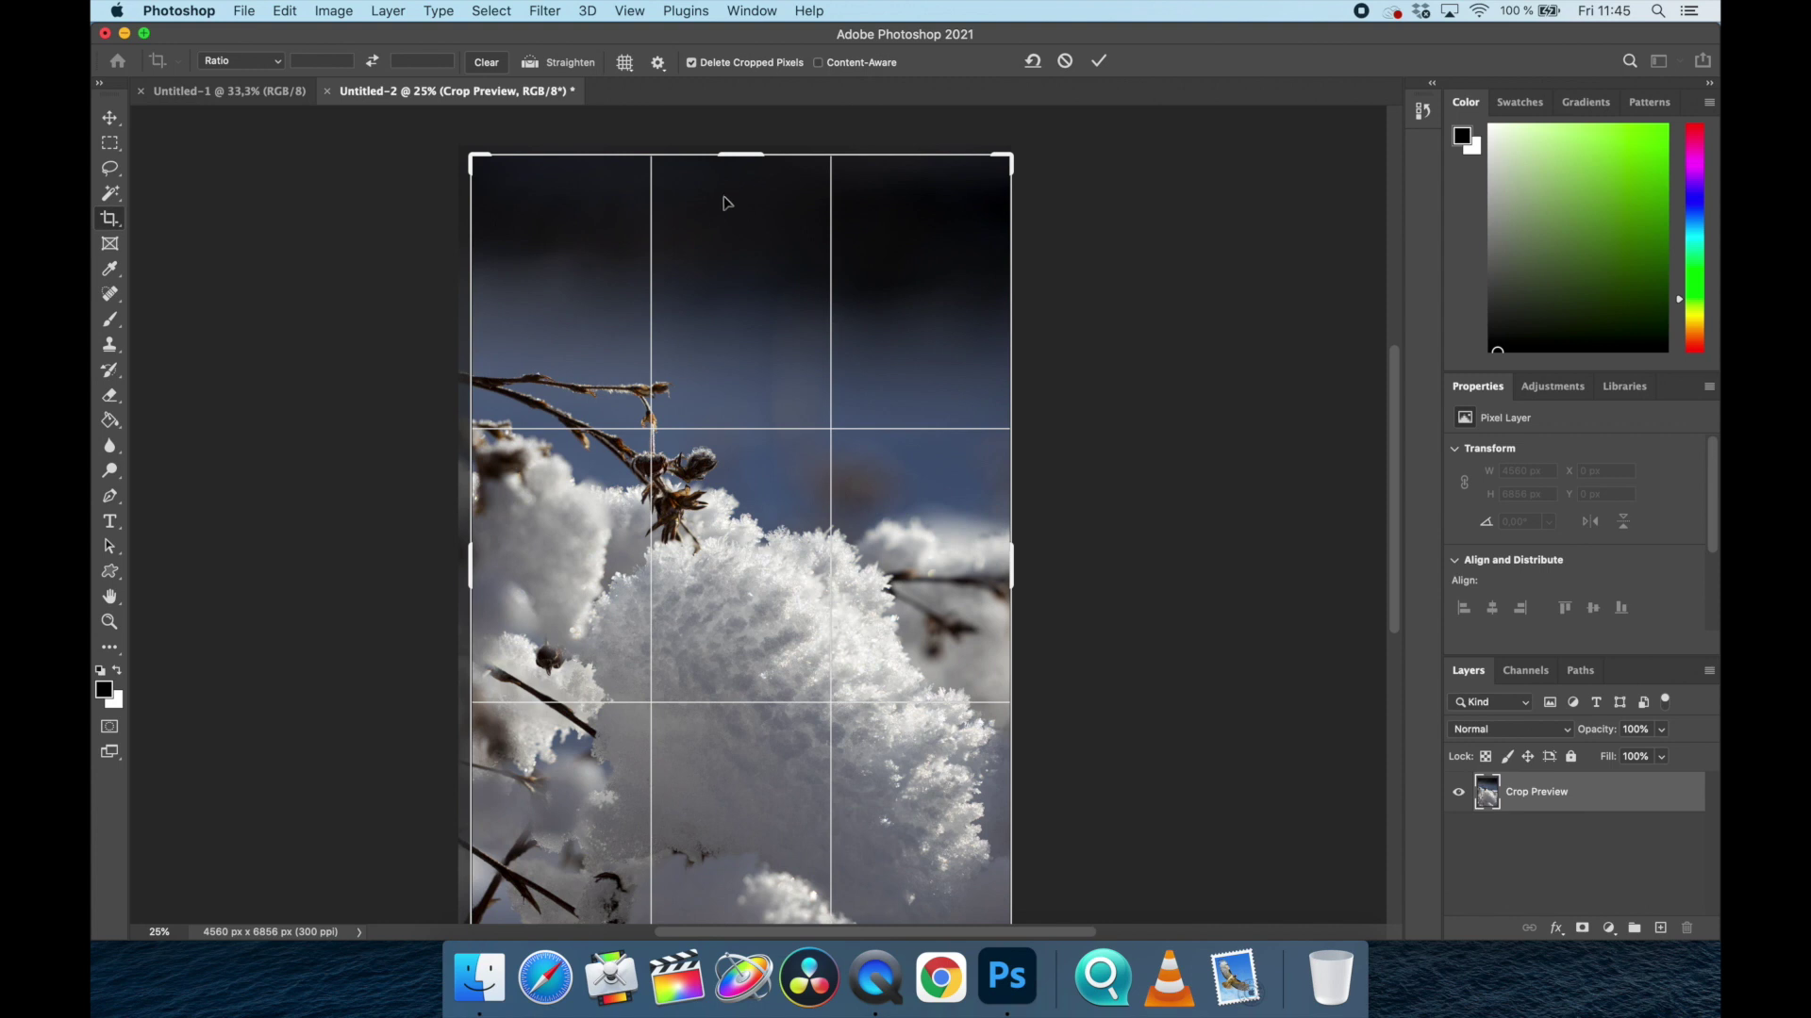
drag(773, 241, 754, 240)
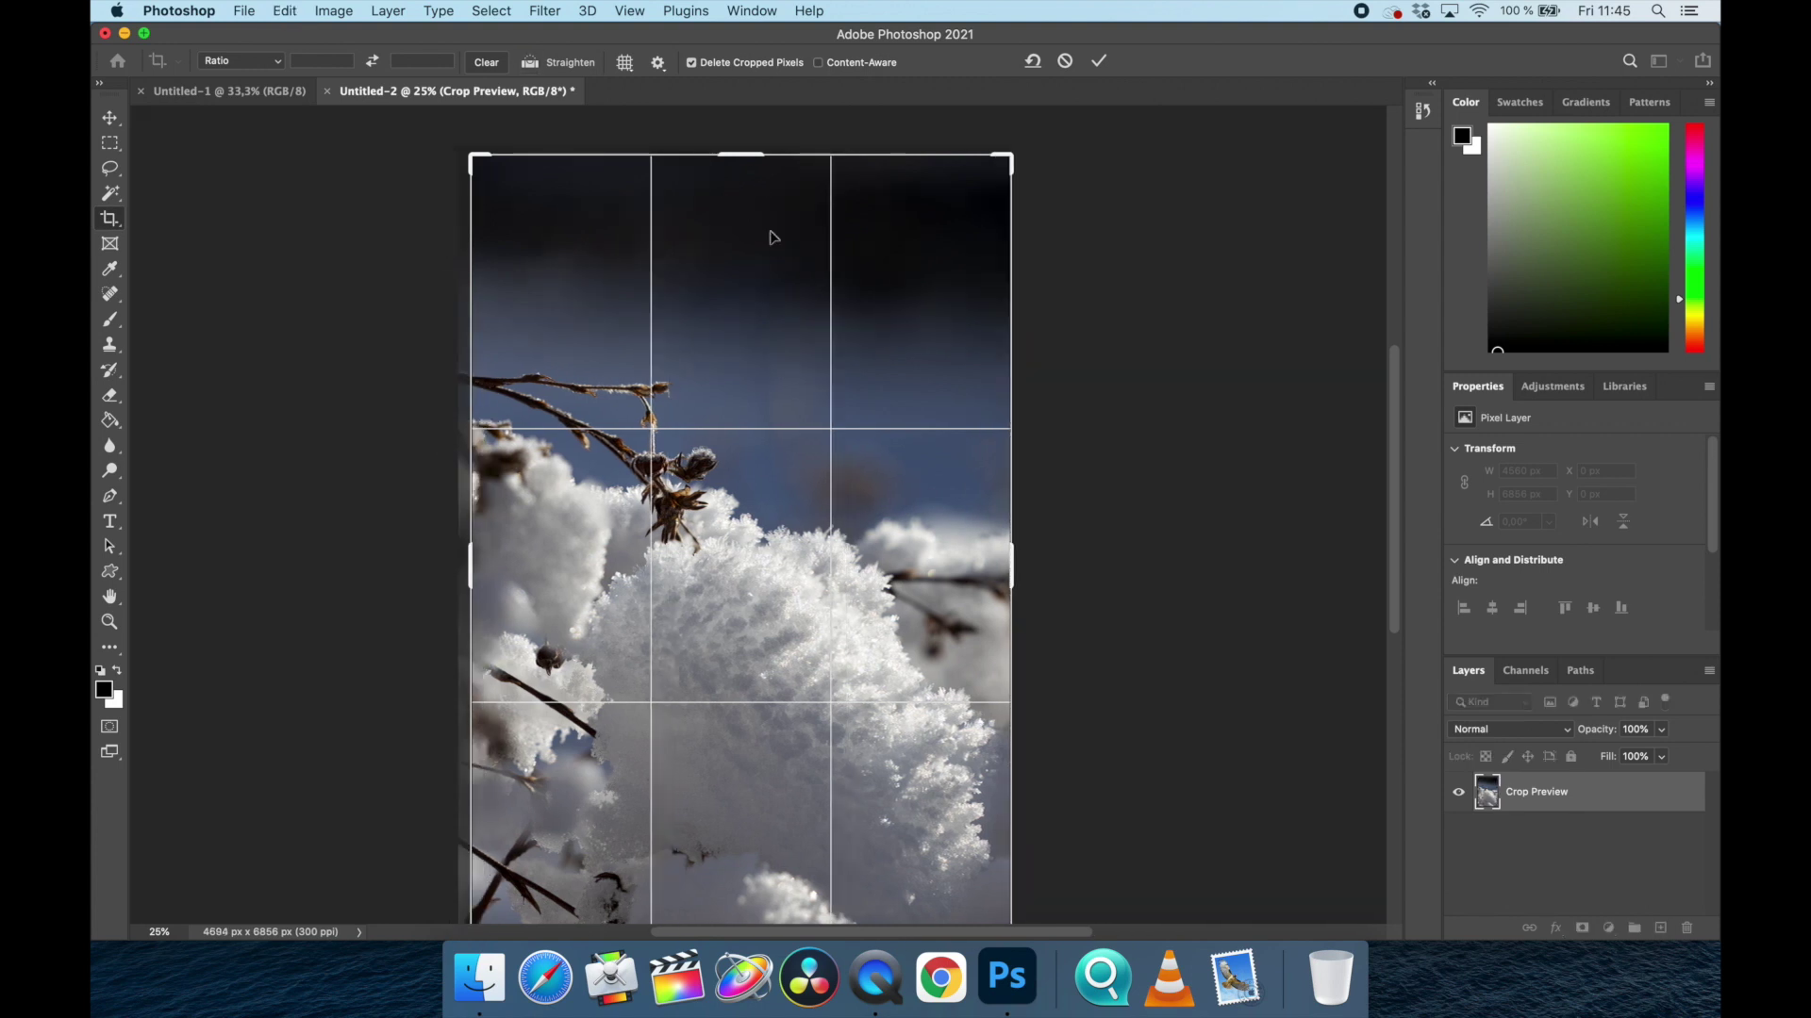
click(1098, 60)
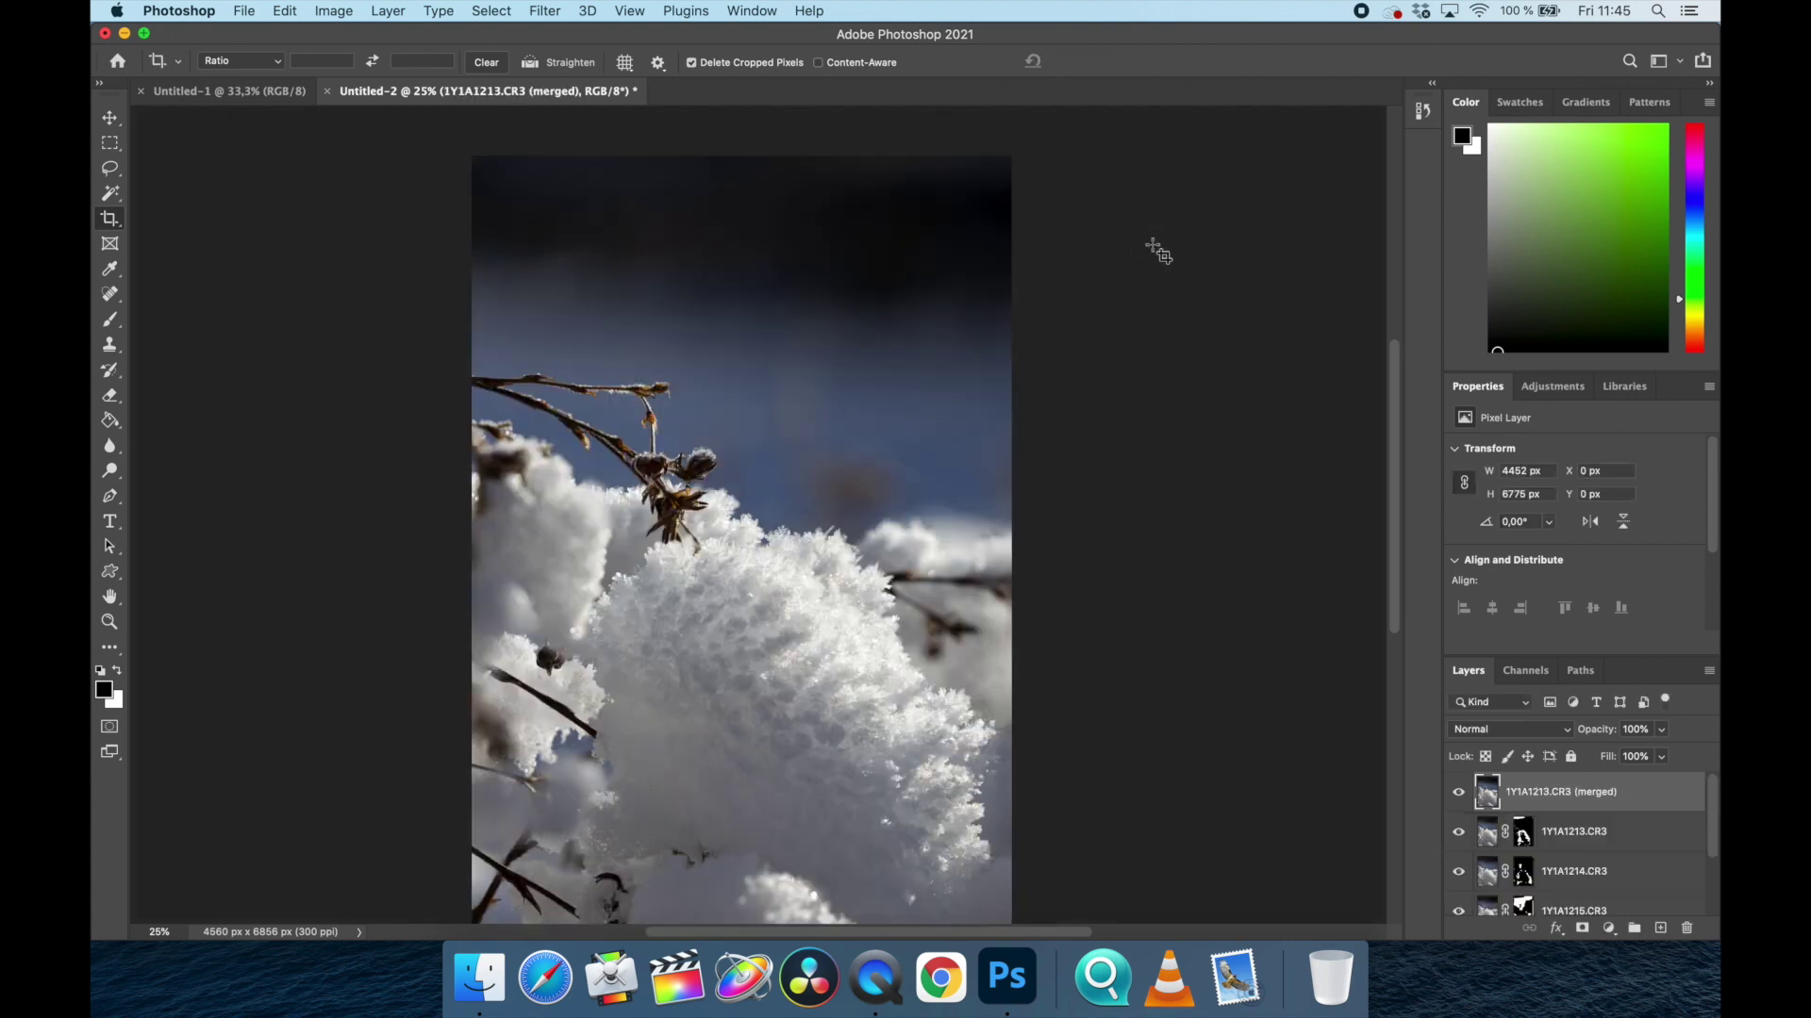
scroll(1156, 250, down, 3)
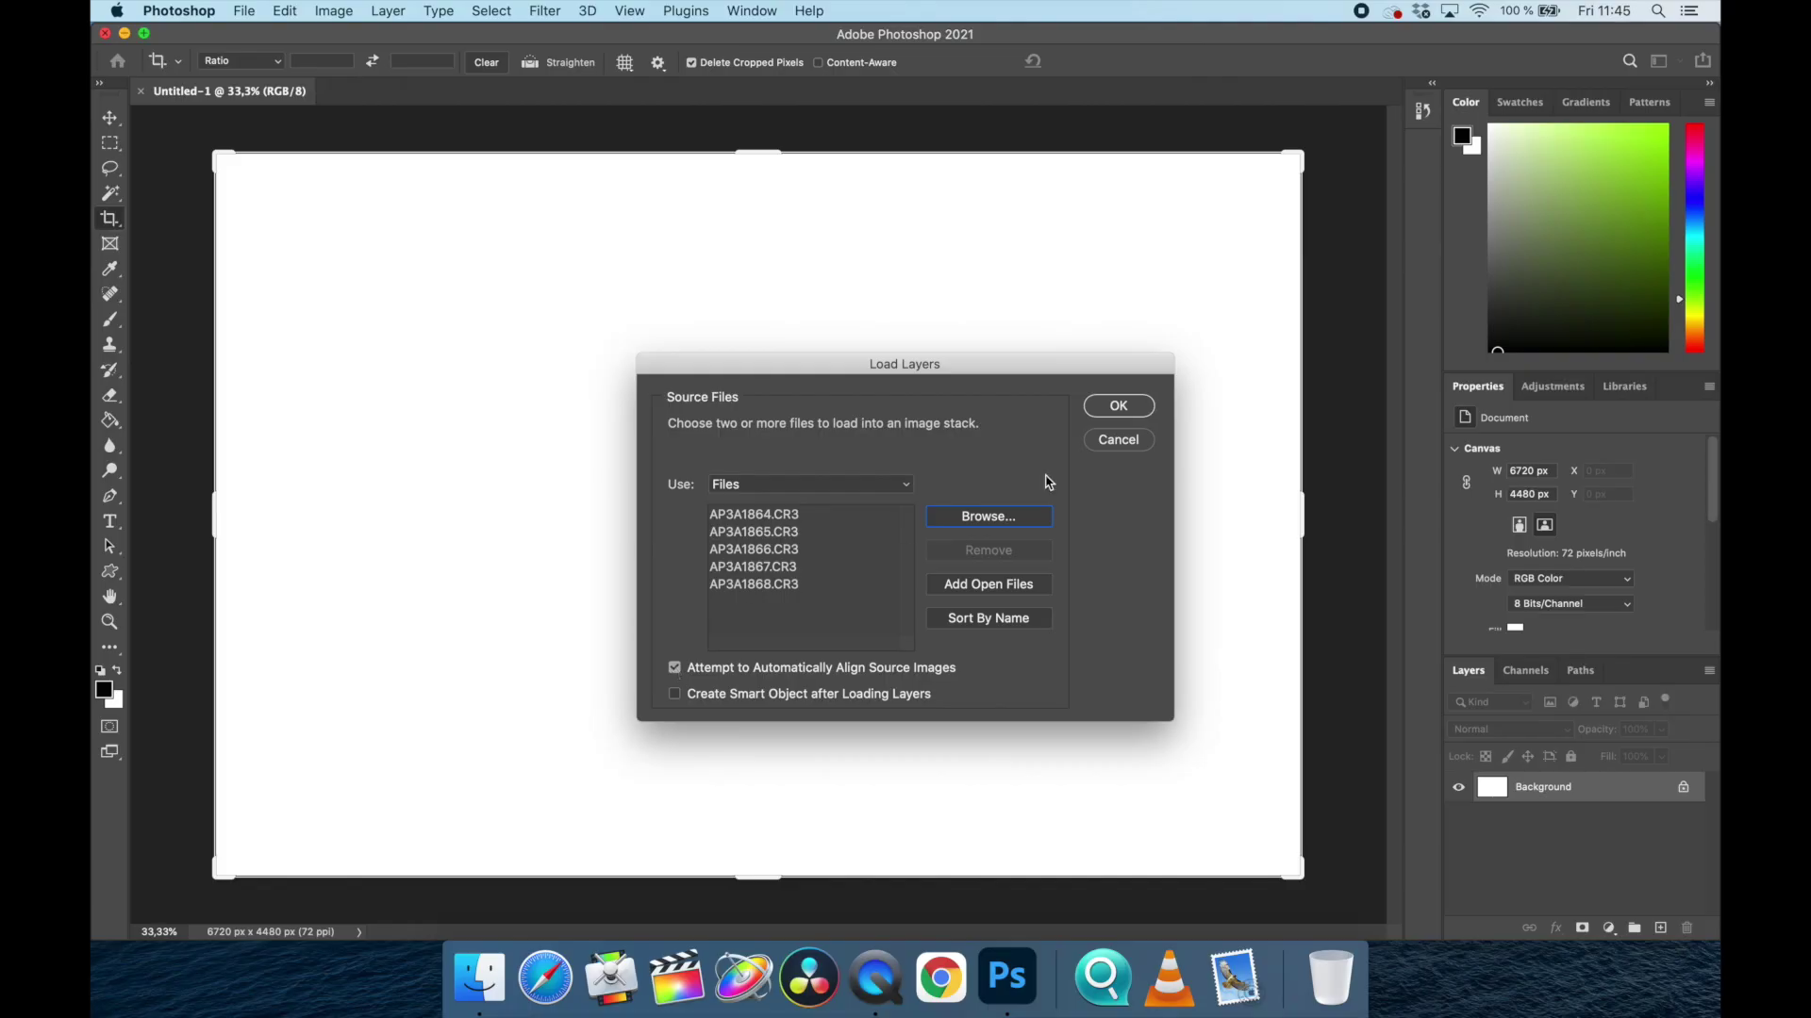
Load AP3A1864–AP3A1868.CR3 as five auto-aligned layers in a new document.
click(1117, 408)
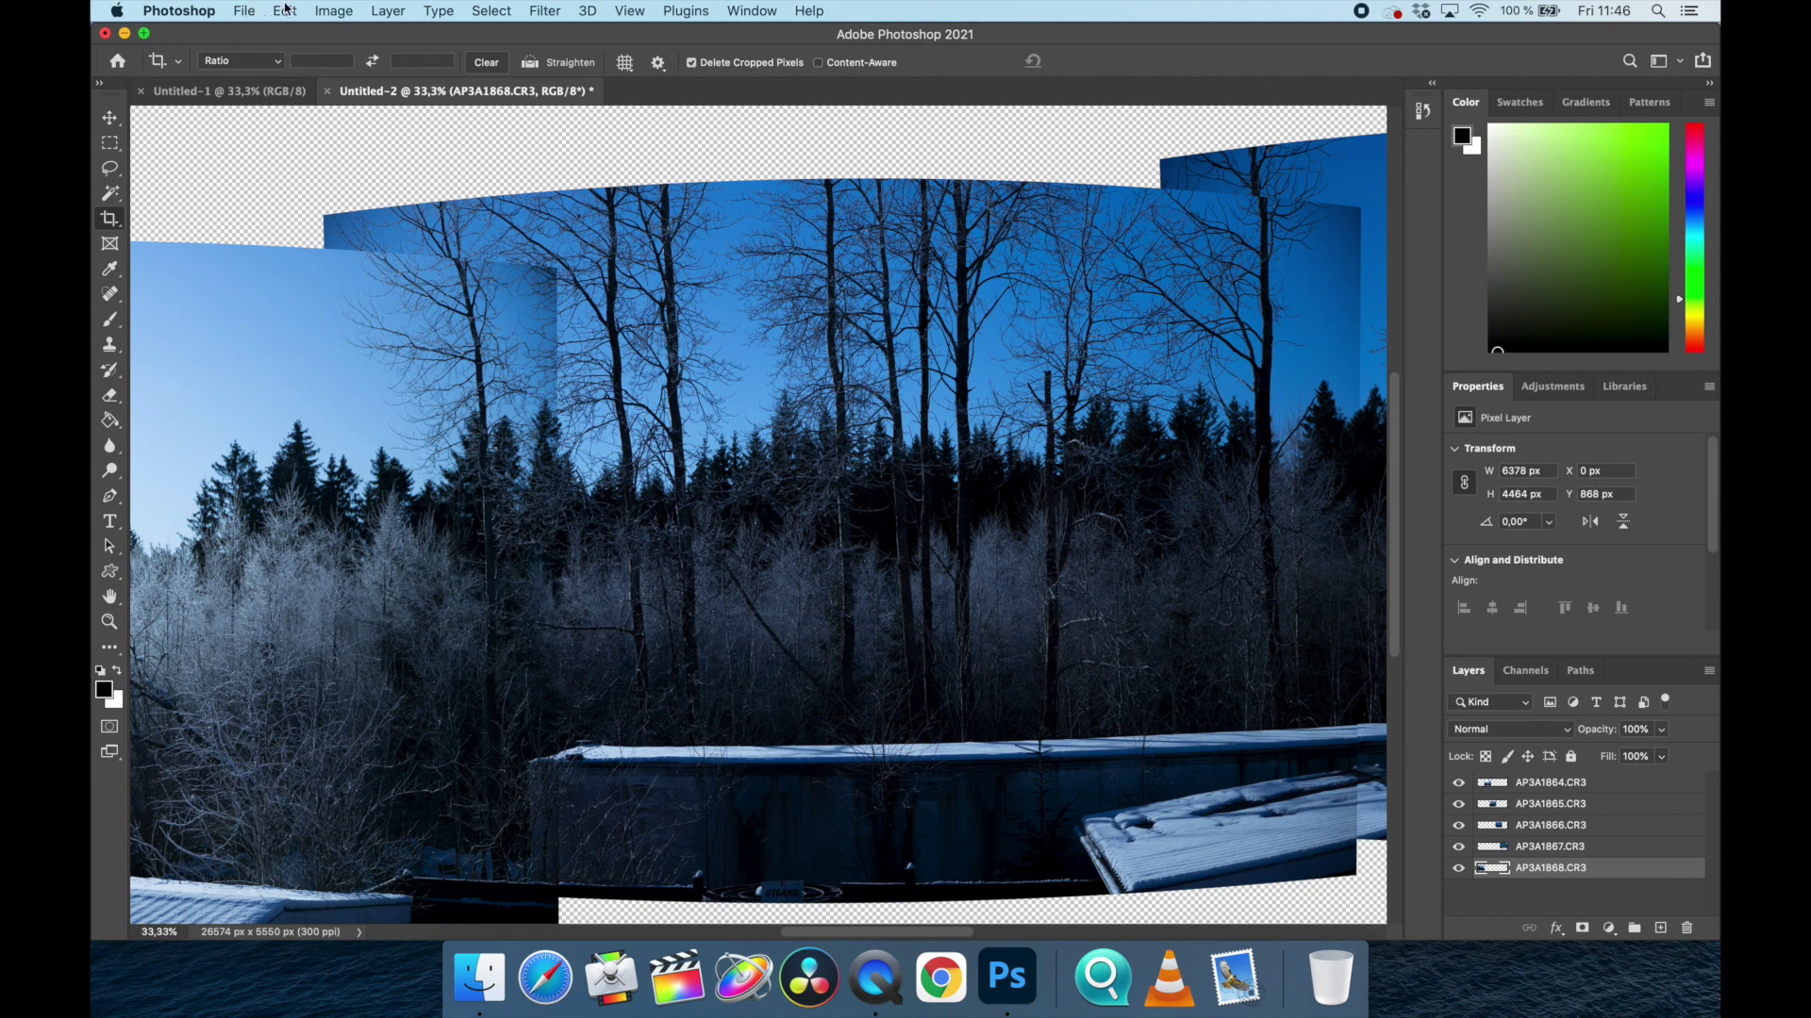
Select all five forest layers, AP3A1864 through AP3A1868.
click(288, 11)
mouse_move(334, 11)
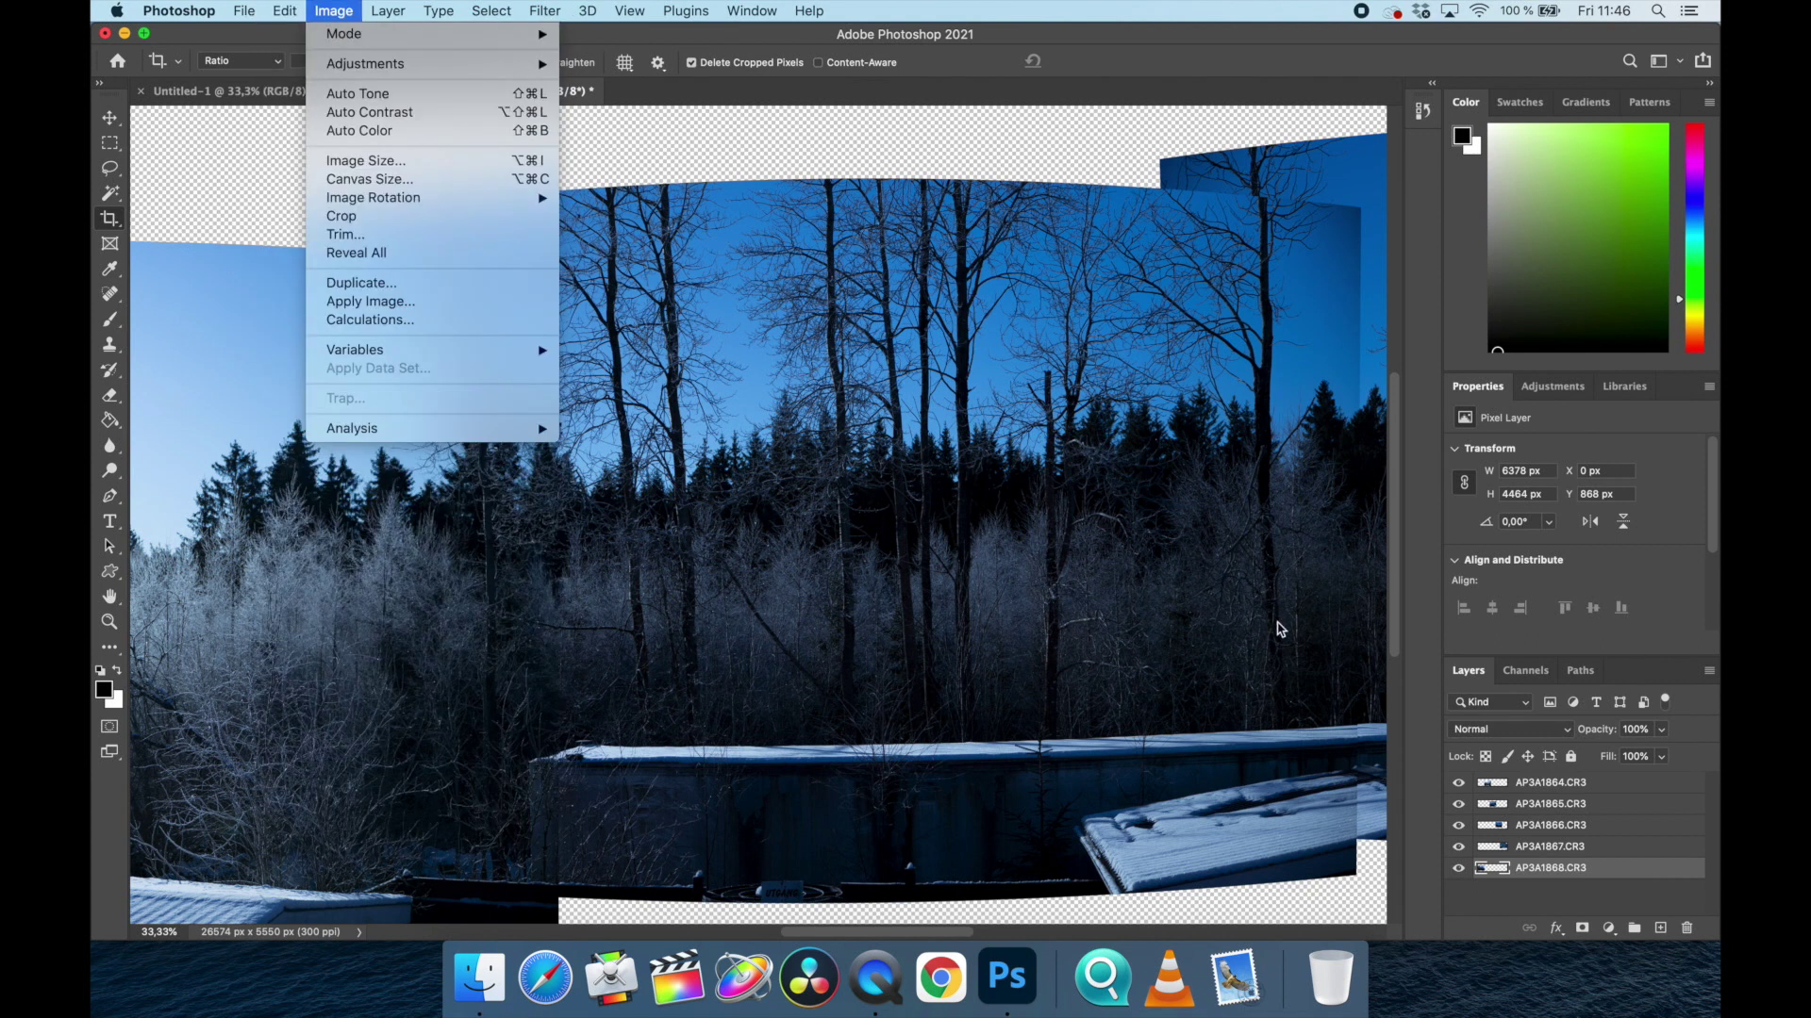
click(1553, 791)
click(1554, 790)
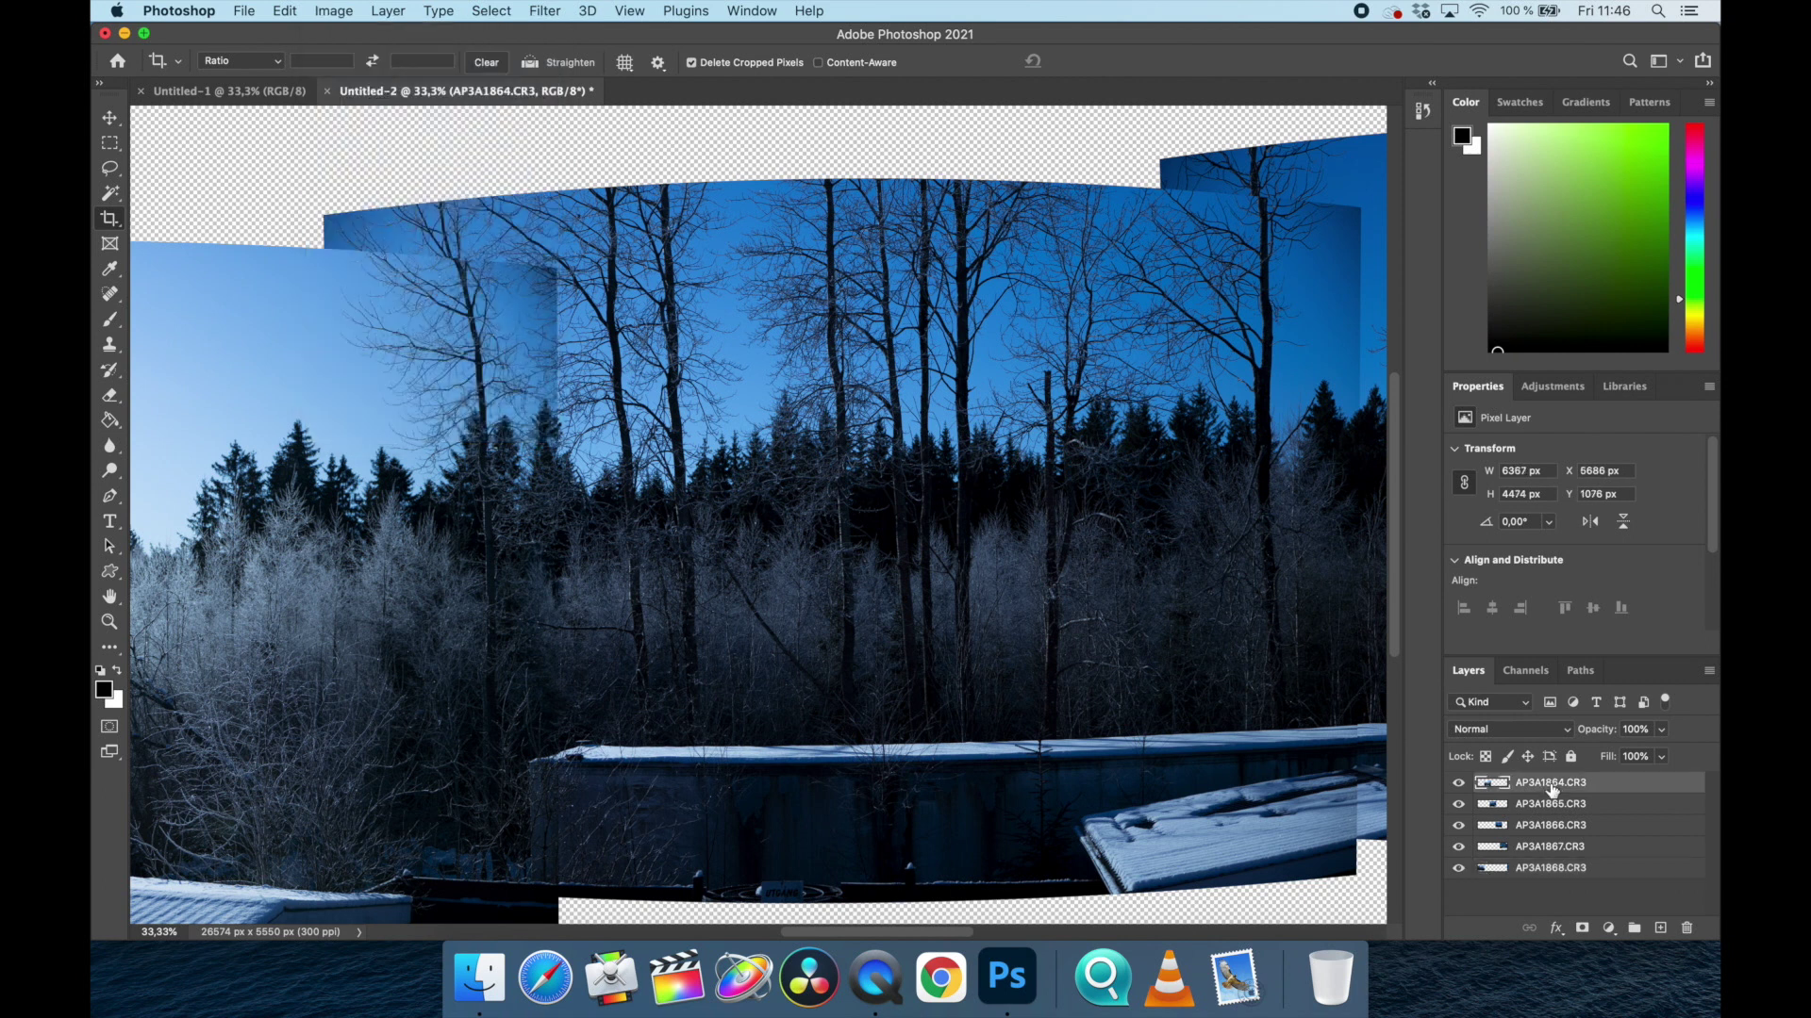
shift+click(1551, 870)
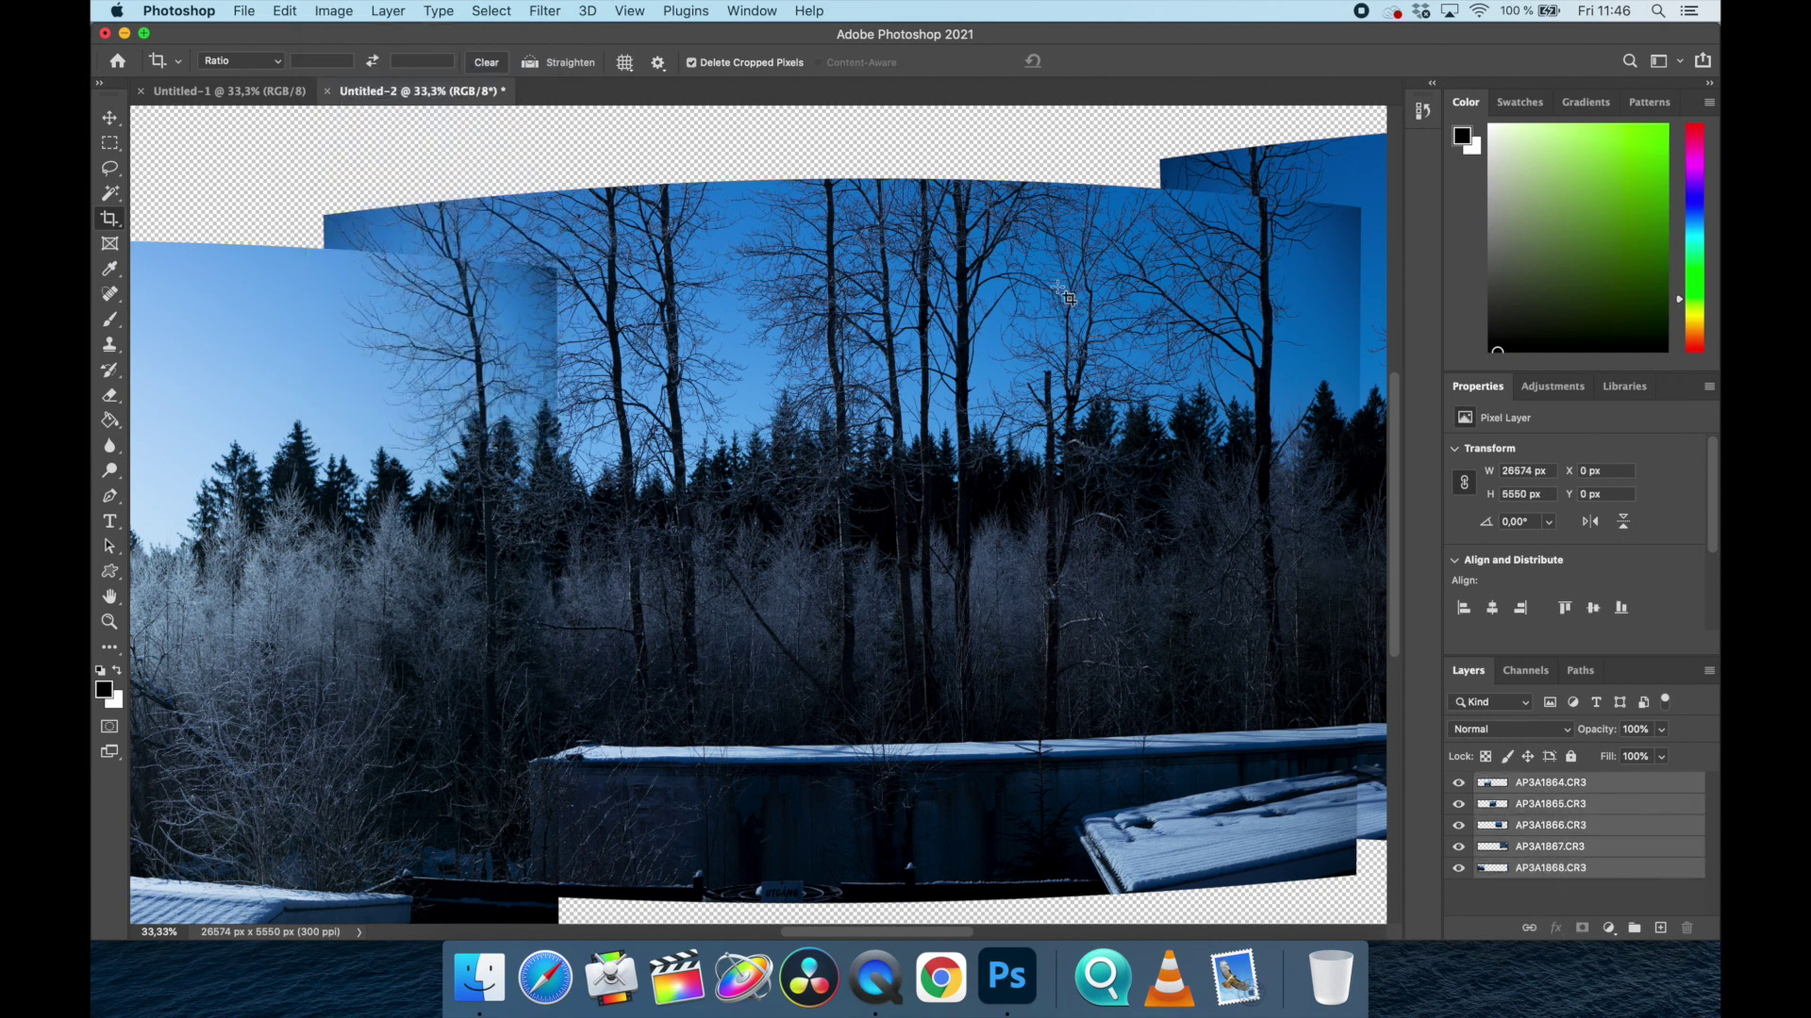
Auto-blend the selected layers as a Panorama with seamless tones and transparent areas filled.
click(285, 11)
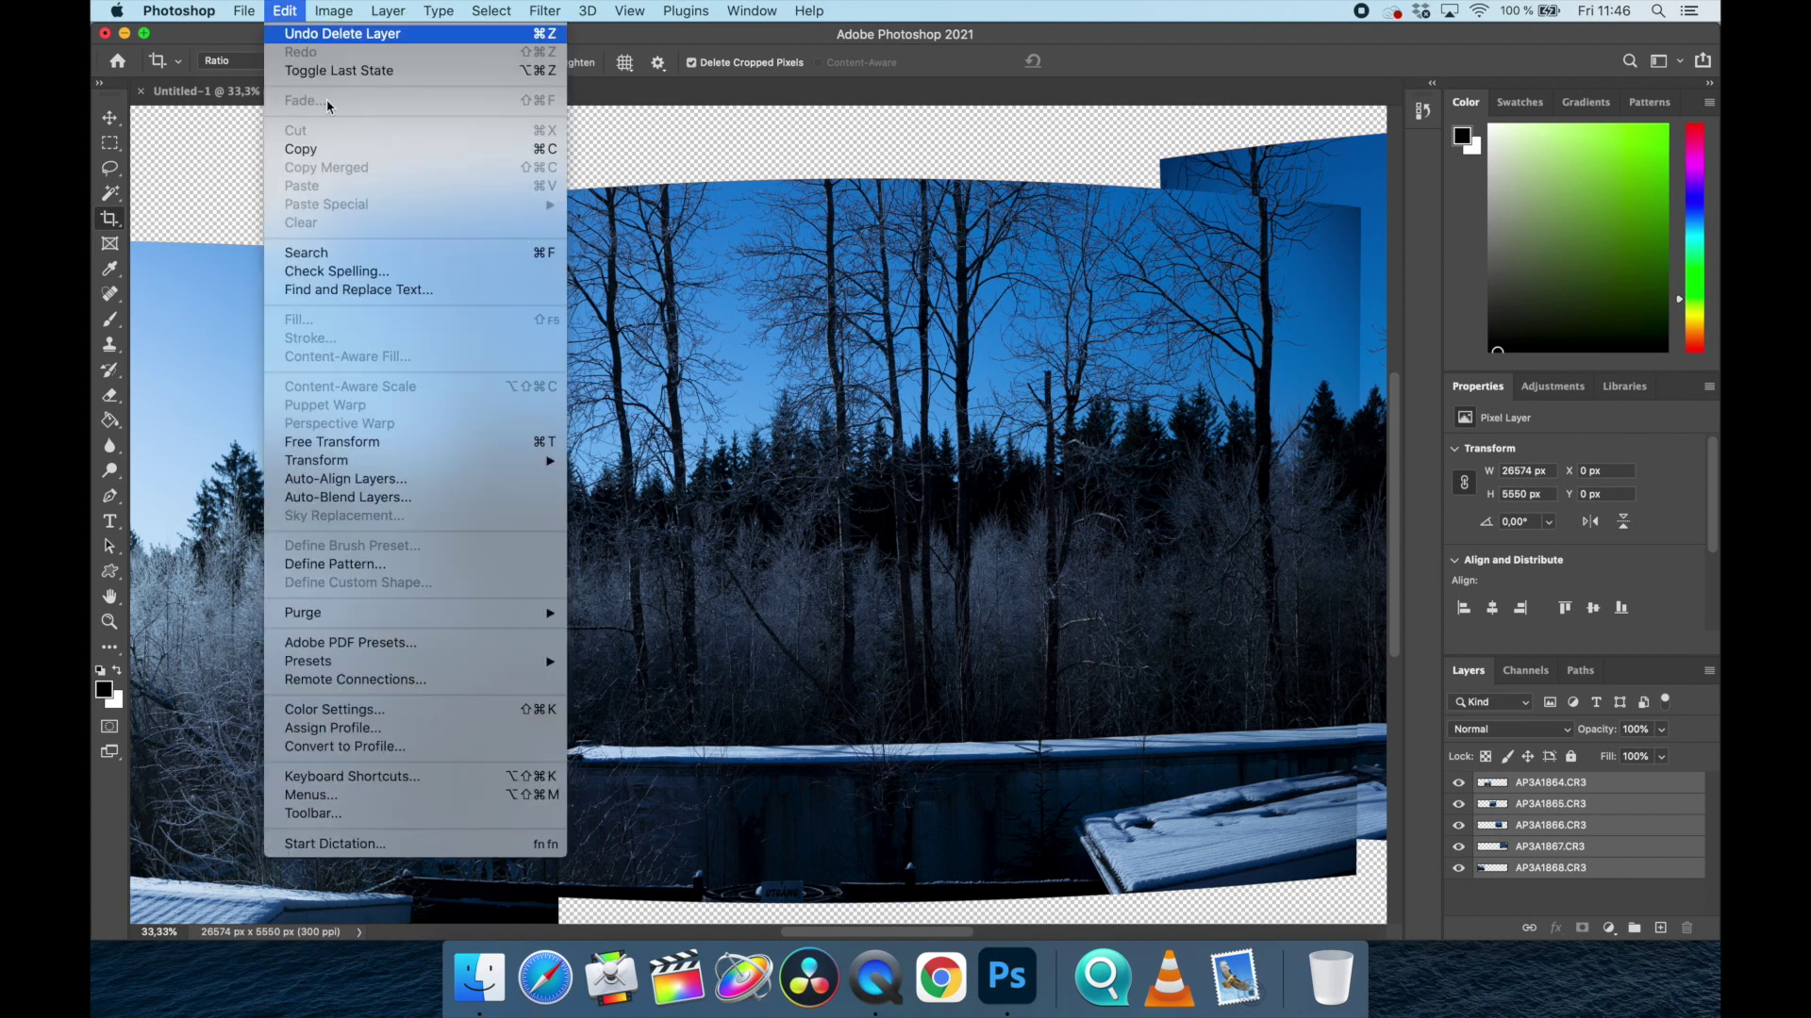
click(409, 498)
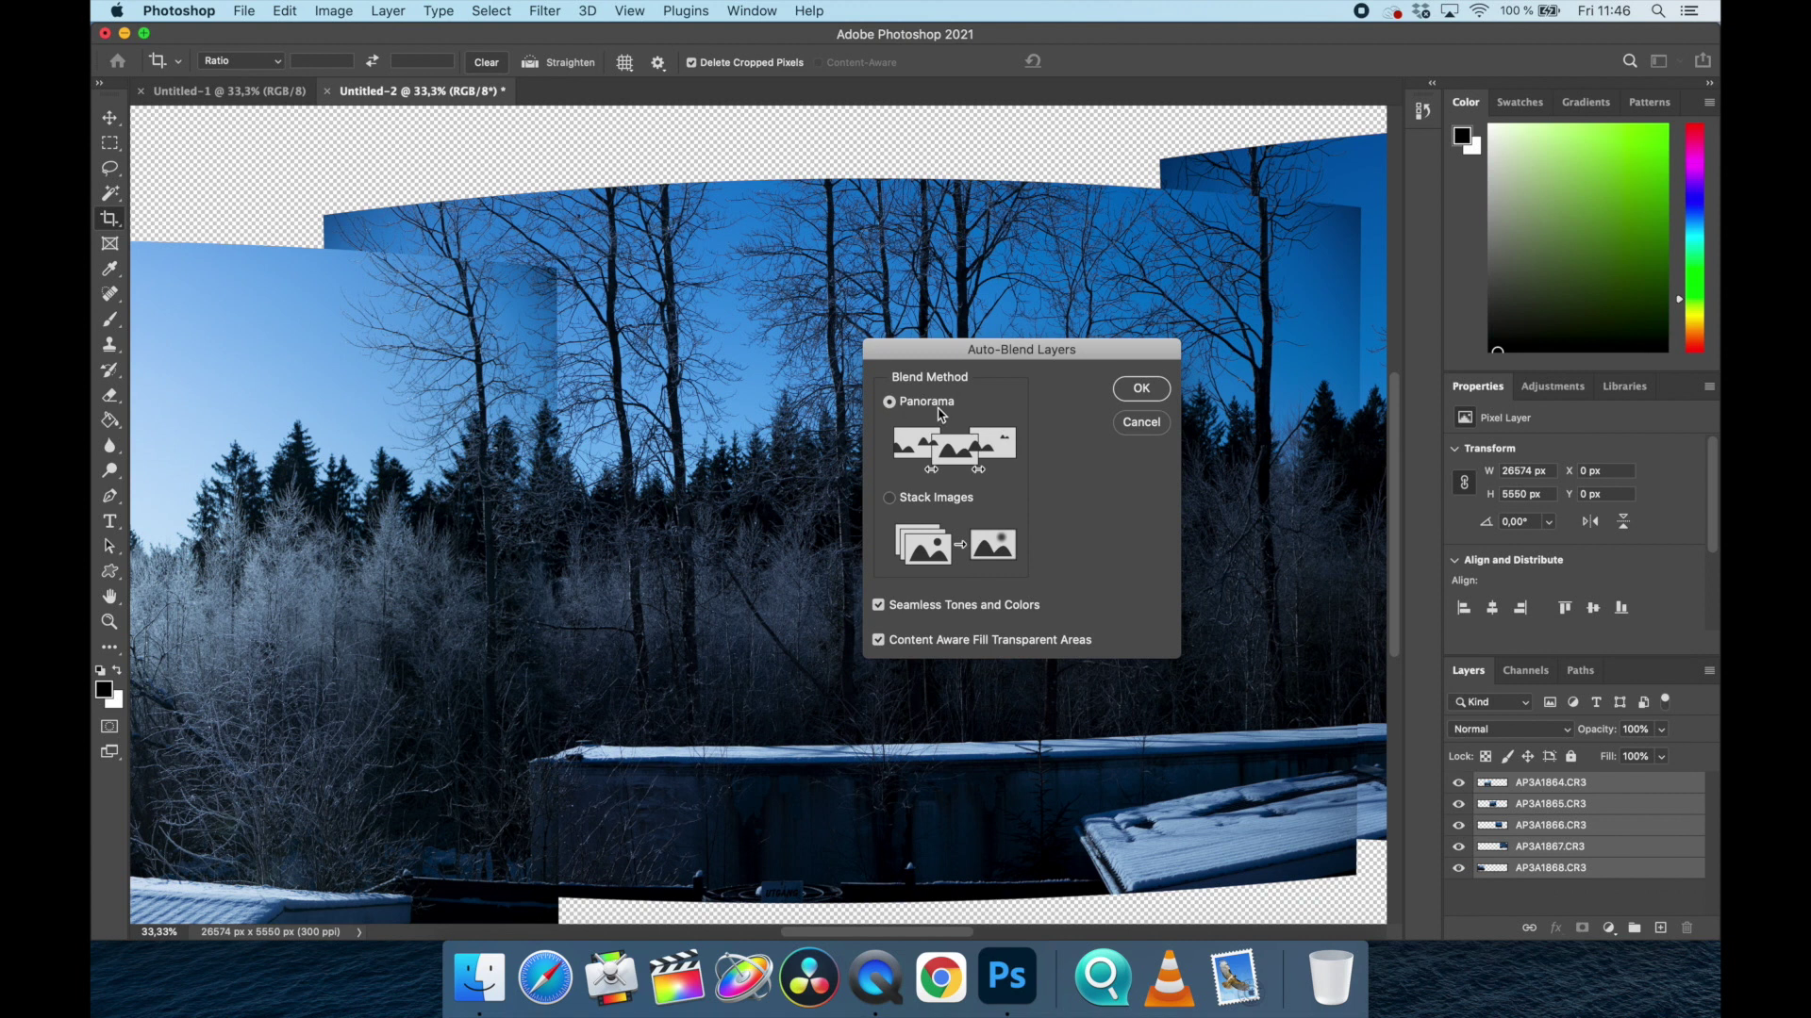
click(1143, 389)
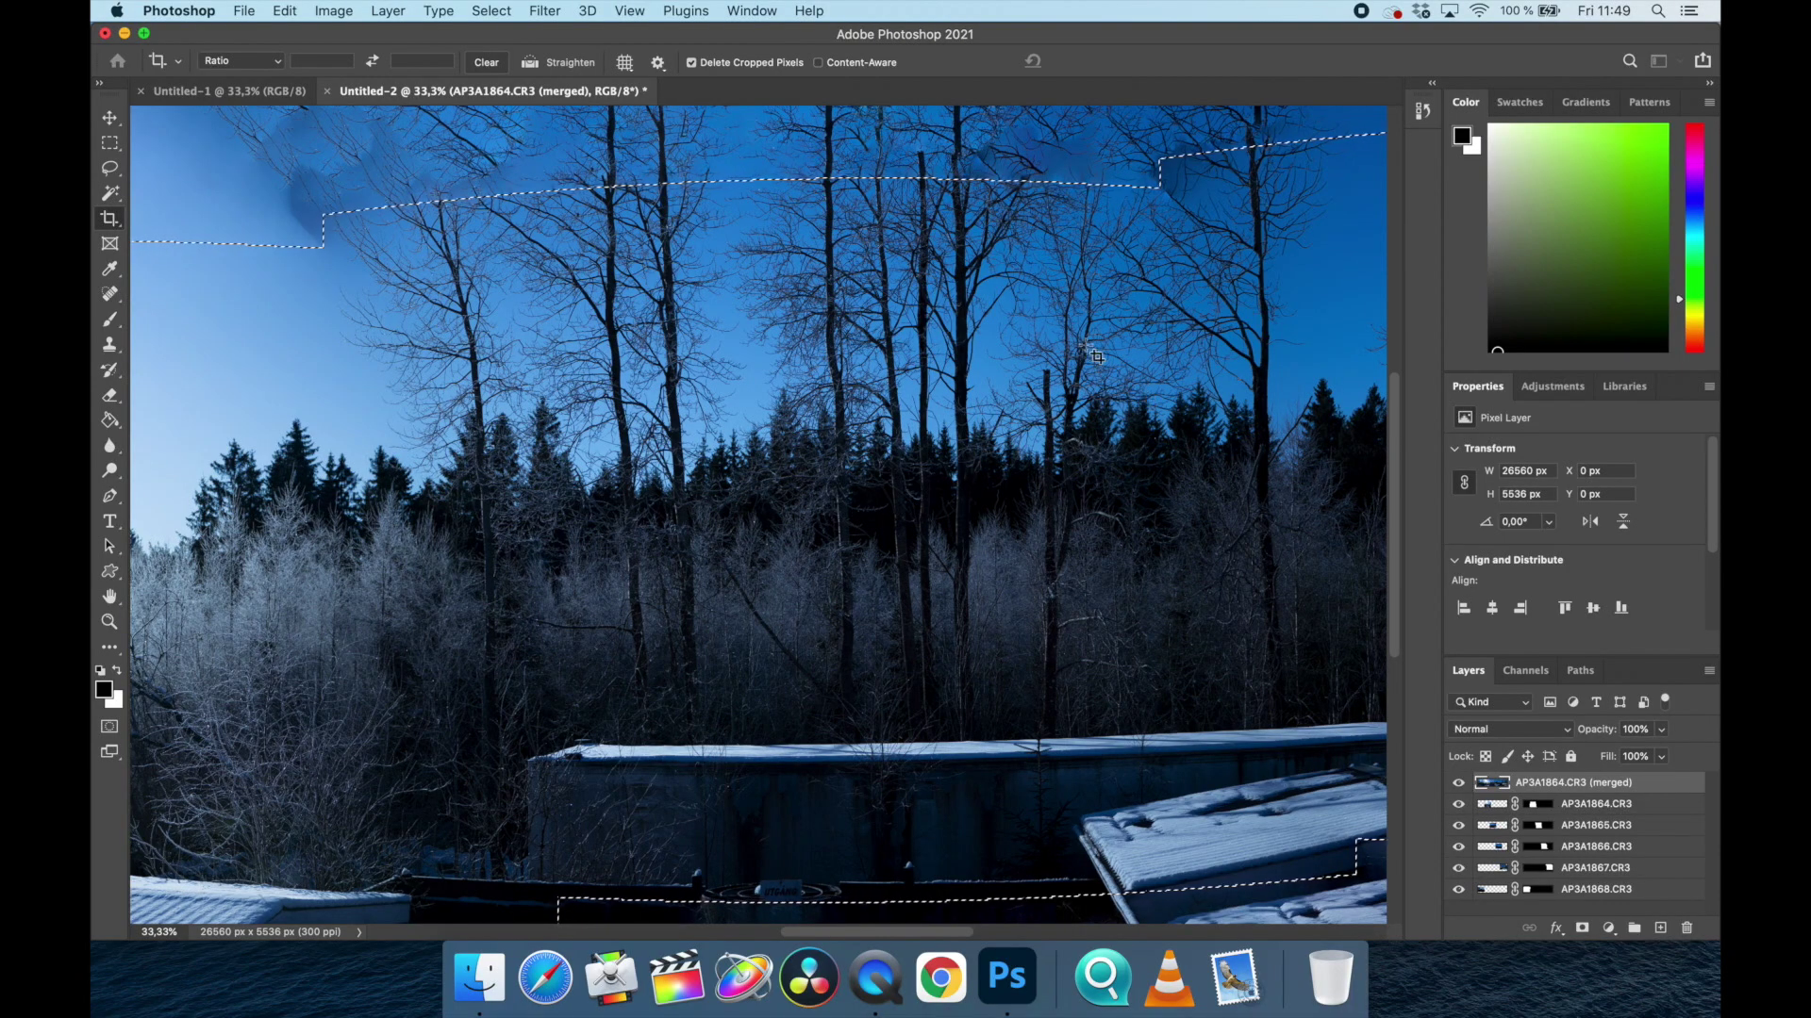
Crop the panorama inside its jagged borders to a clean 24231 × 4037 px rectangle.
key(z)
alt+click(1146, 386)
alt+click(1145, 380)
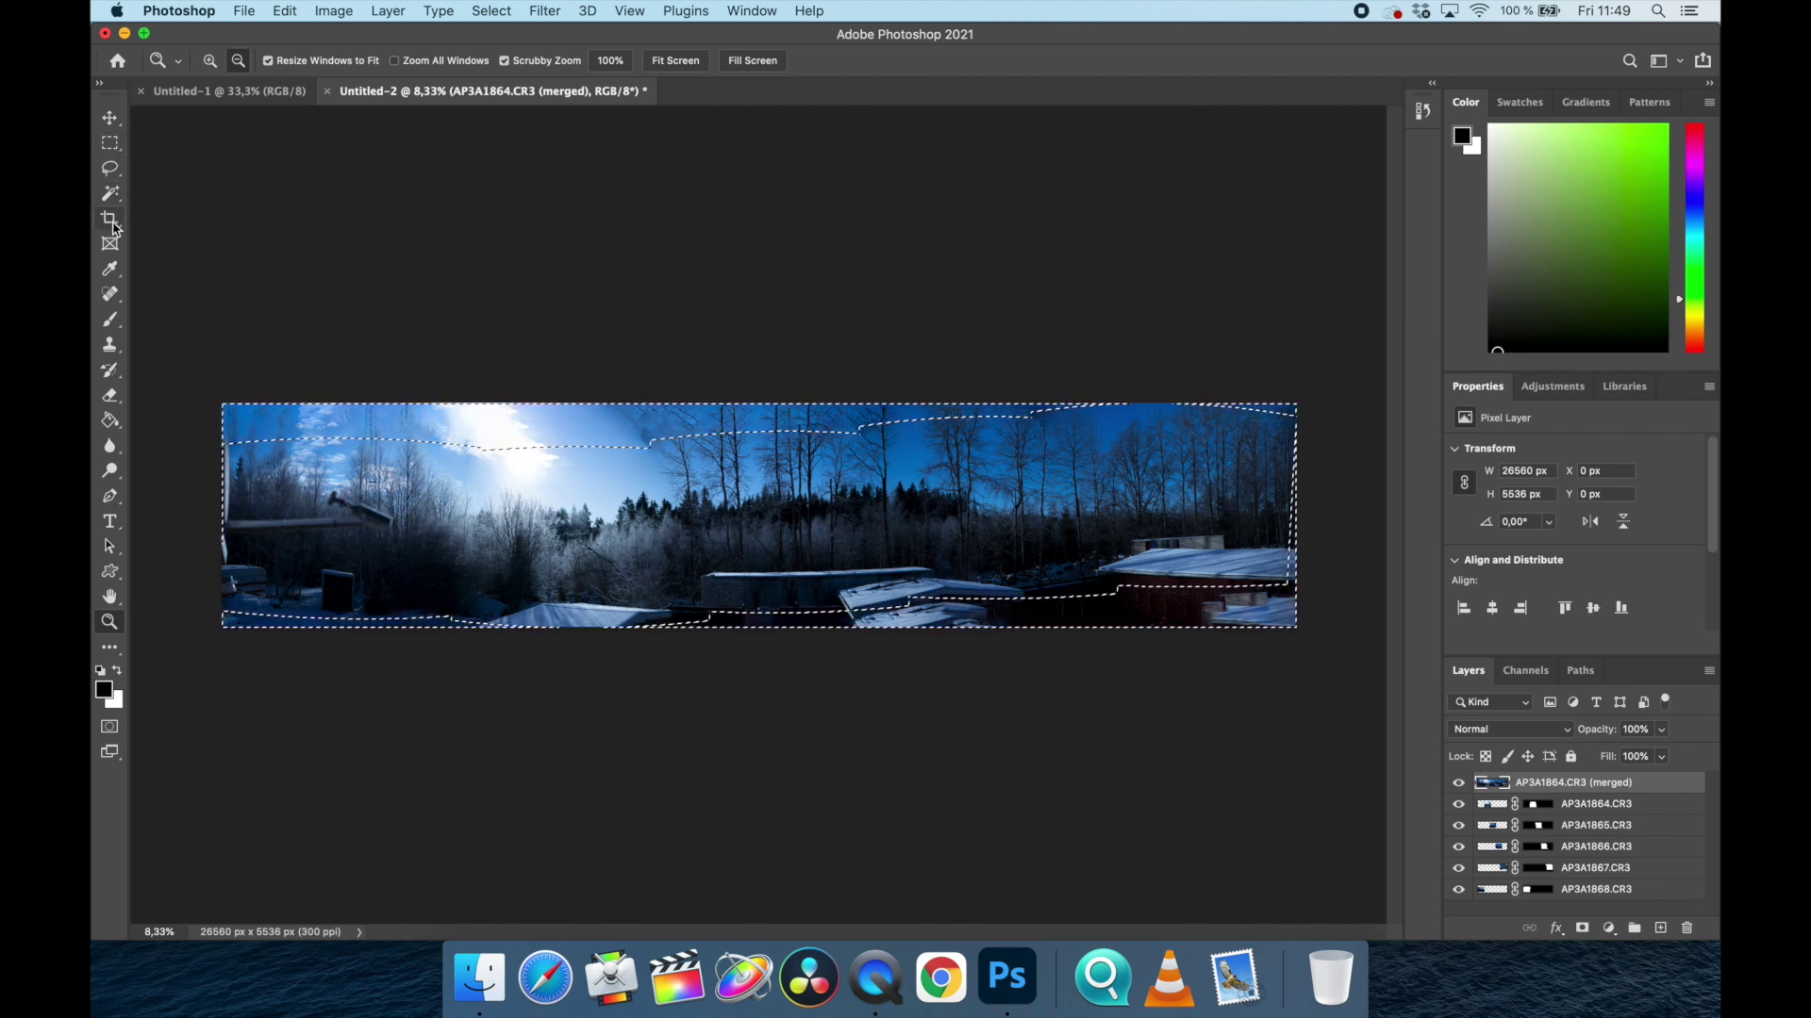
click(112, 219)
drag(242, 411, 266, 436)
drag(620, 518, 598, 468)
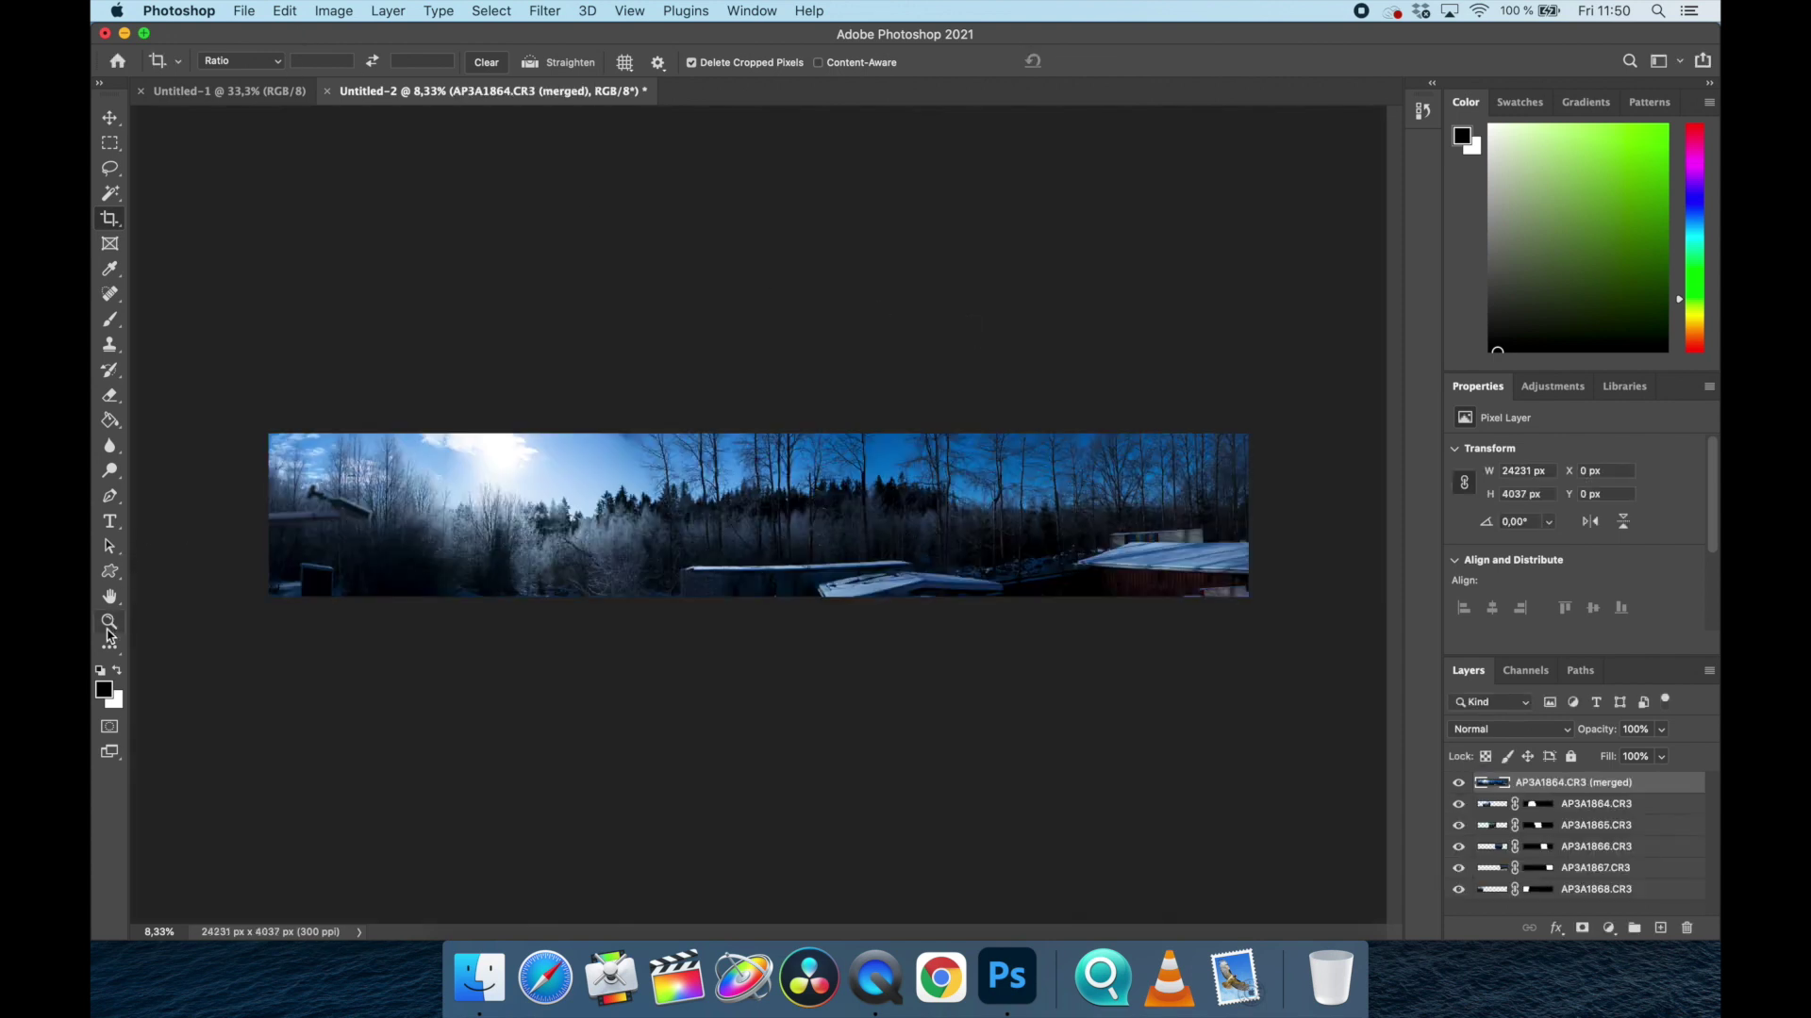
click(111, 620)
click(345, 530)
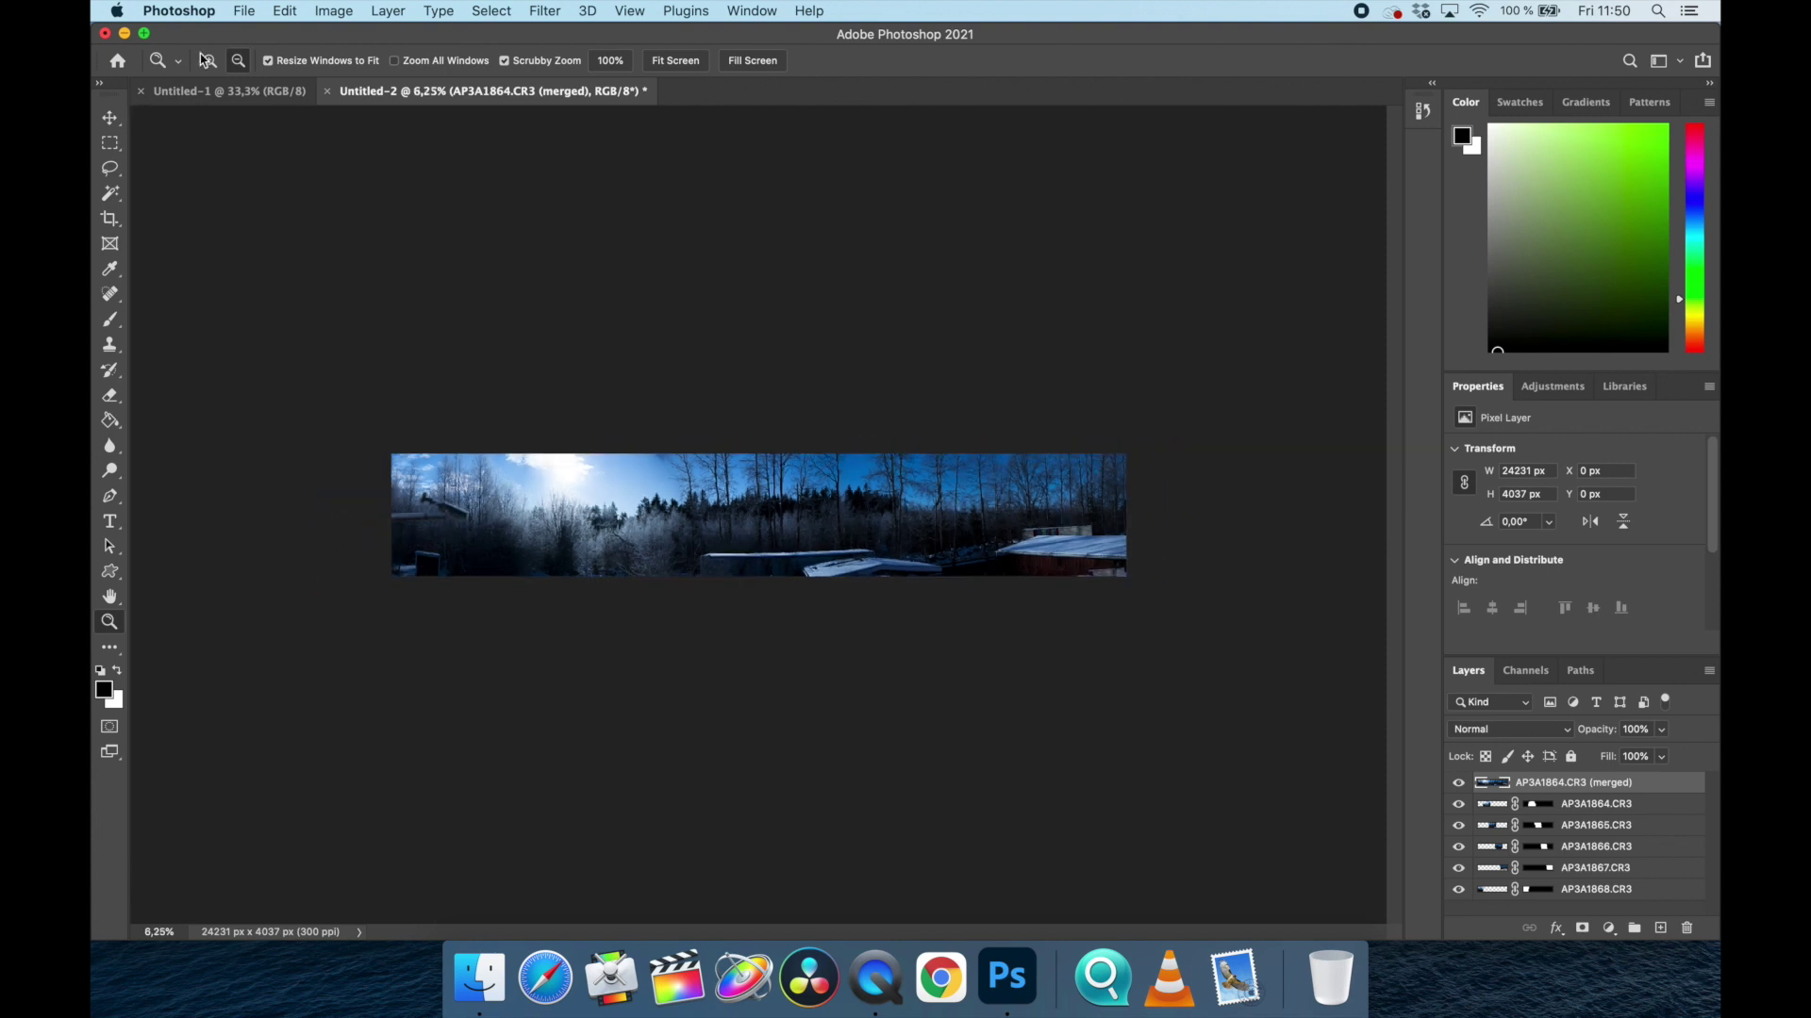
drag(478, 508, 485, 541)
scroll(485, 540, left, 10)
scroll(484, 540, up, 5)
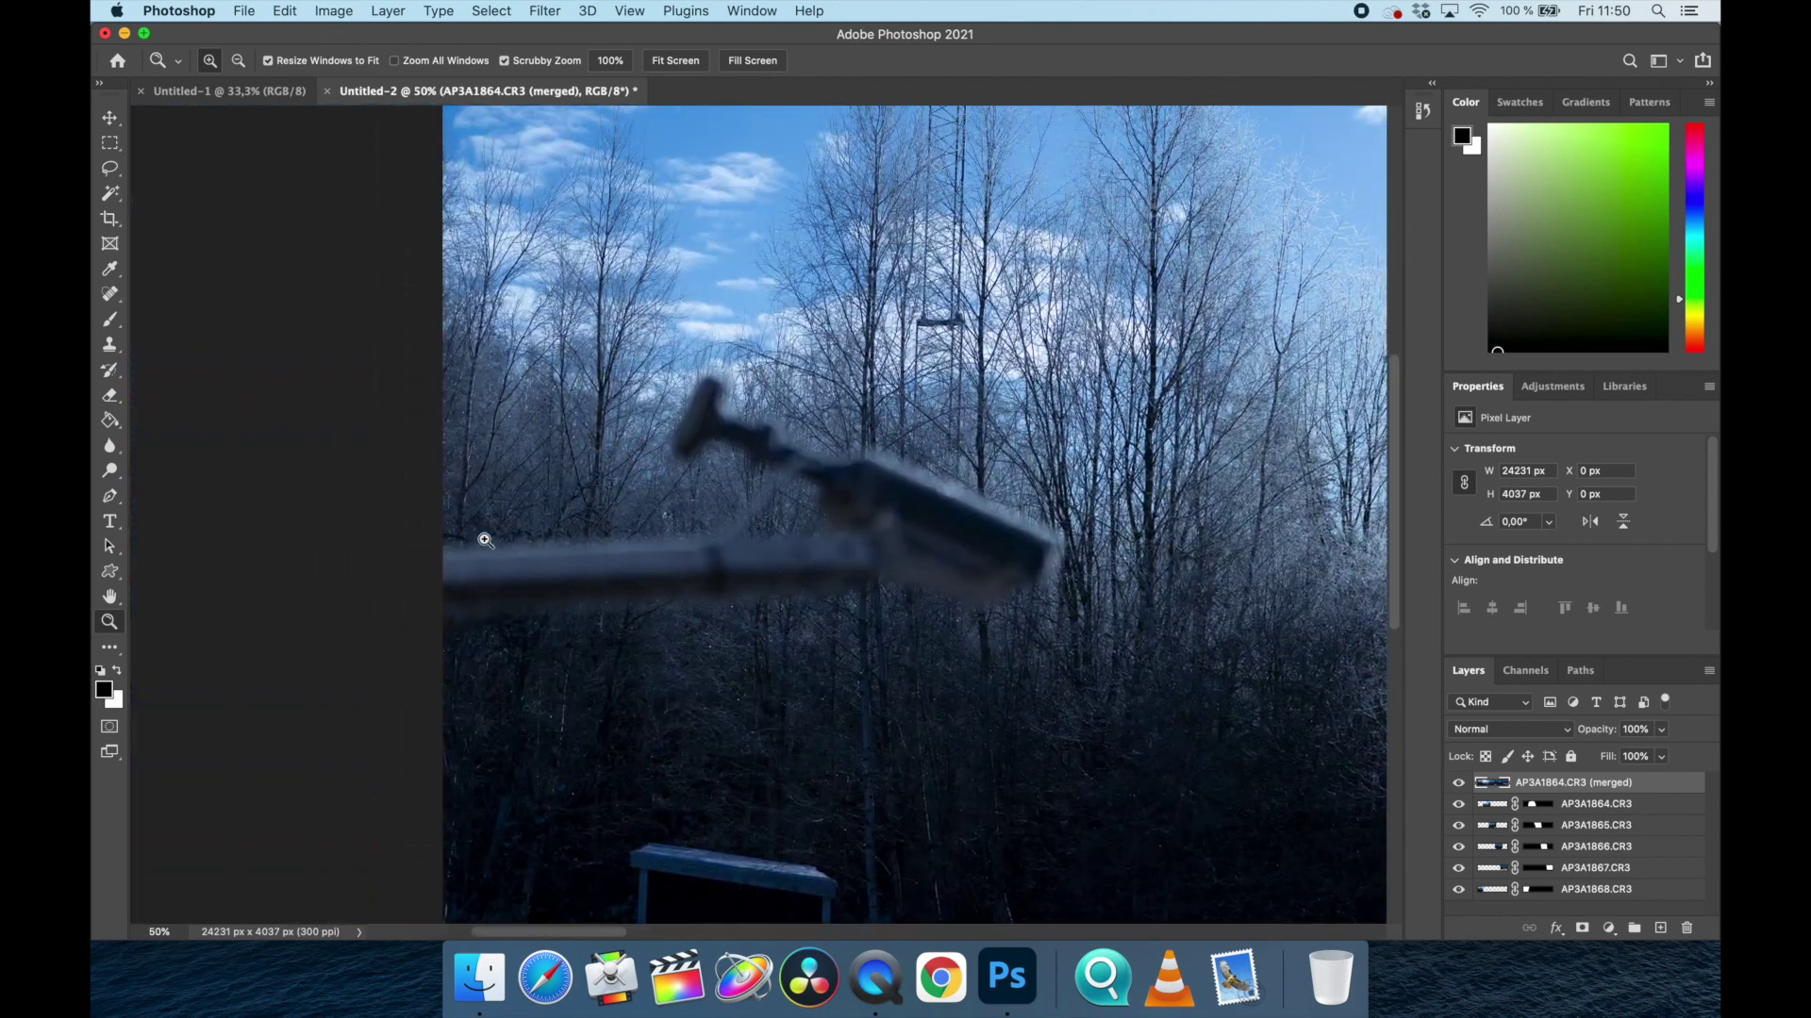
scroll(485, 540, right, 15)
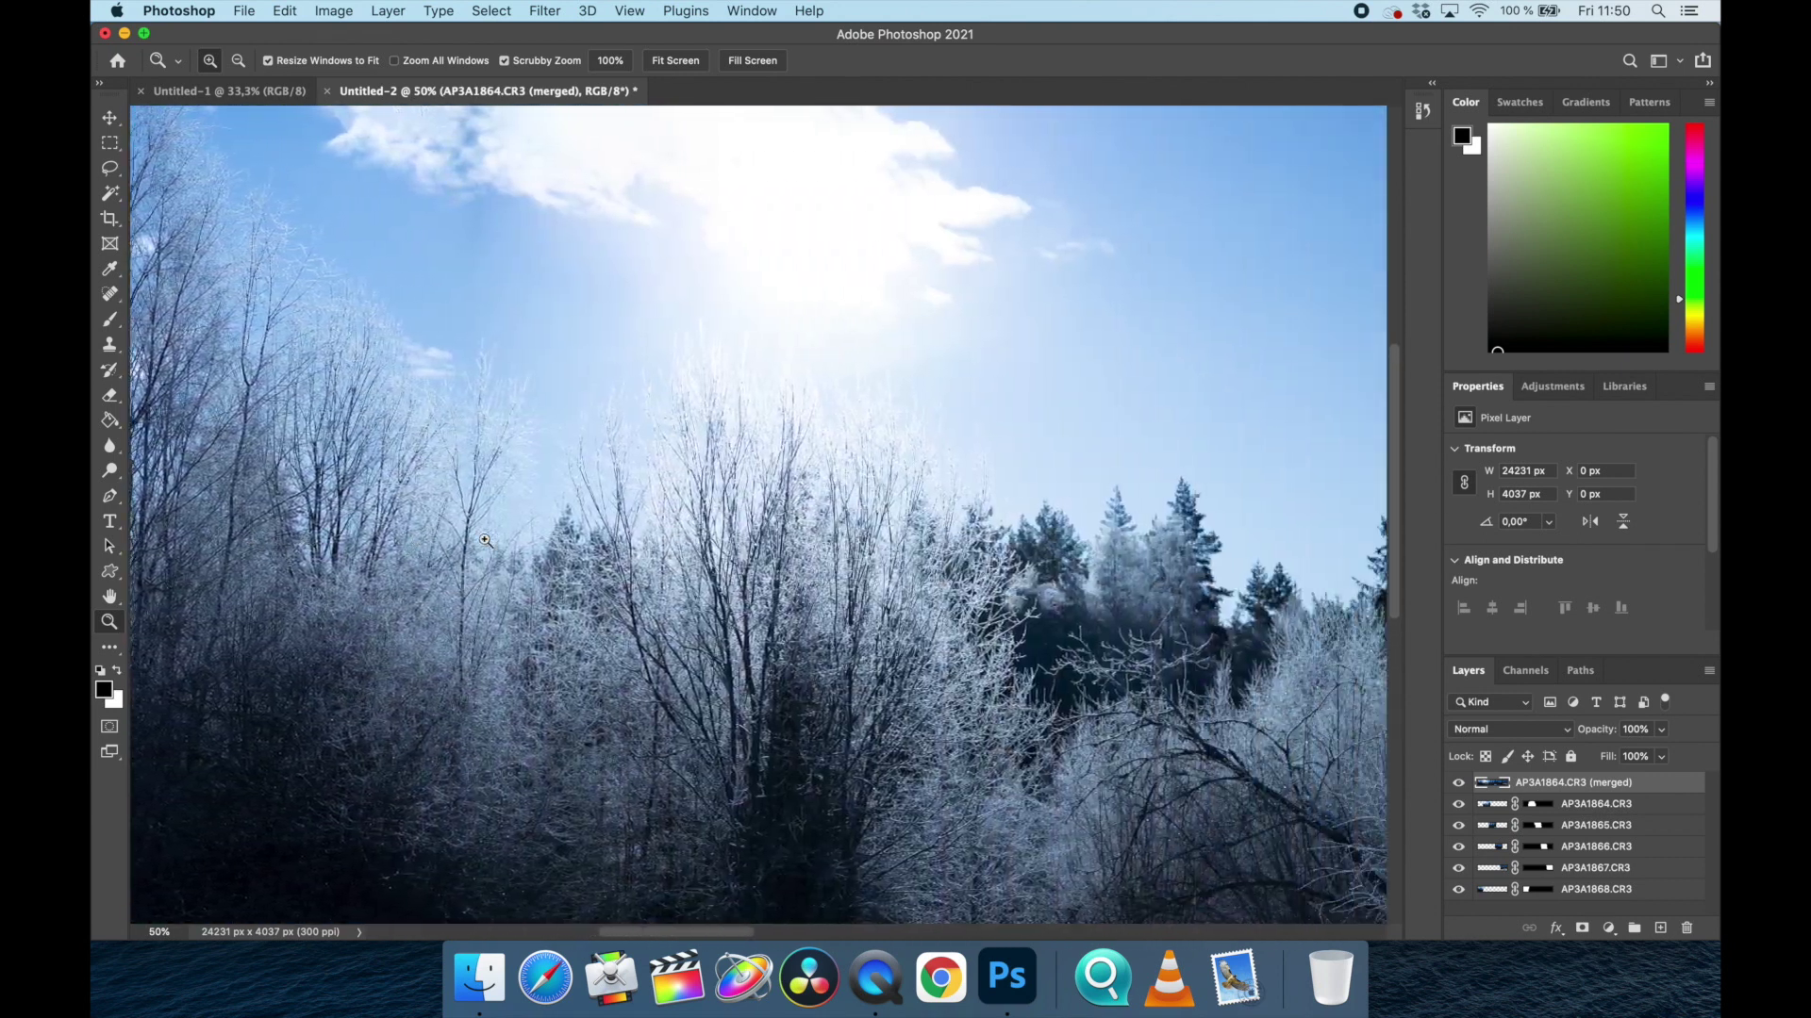
scroll(485, 540, right, 8)
scroll(484, 541, up, 5)
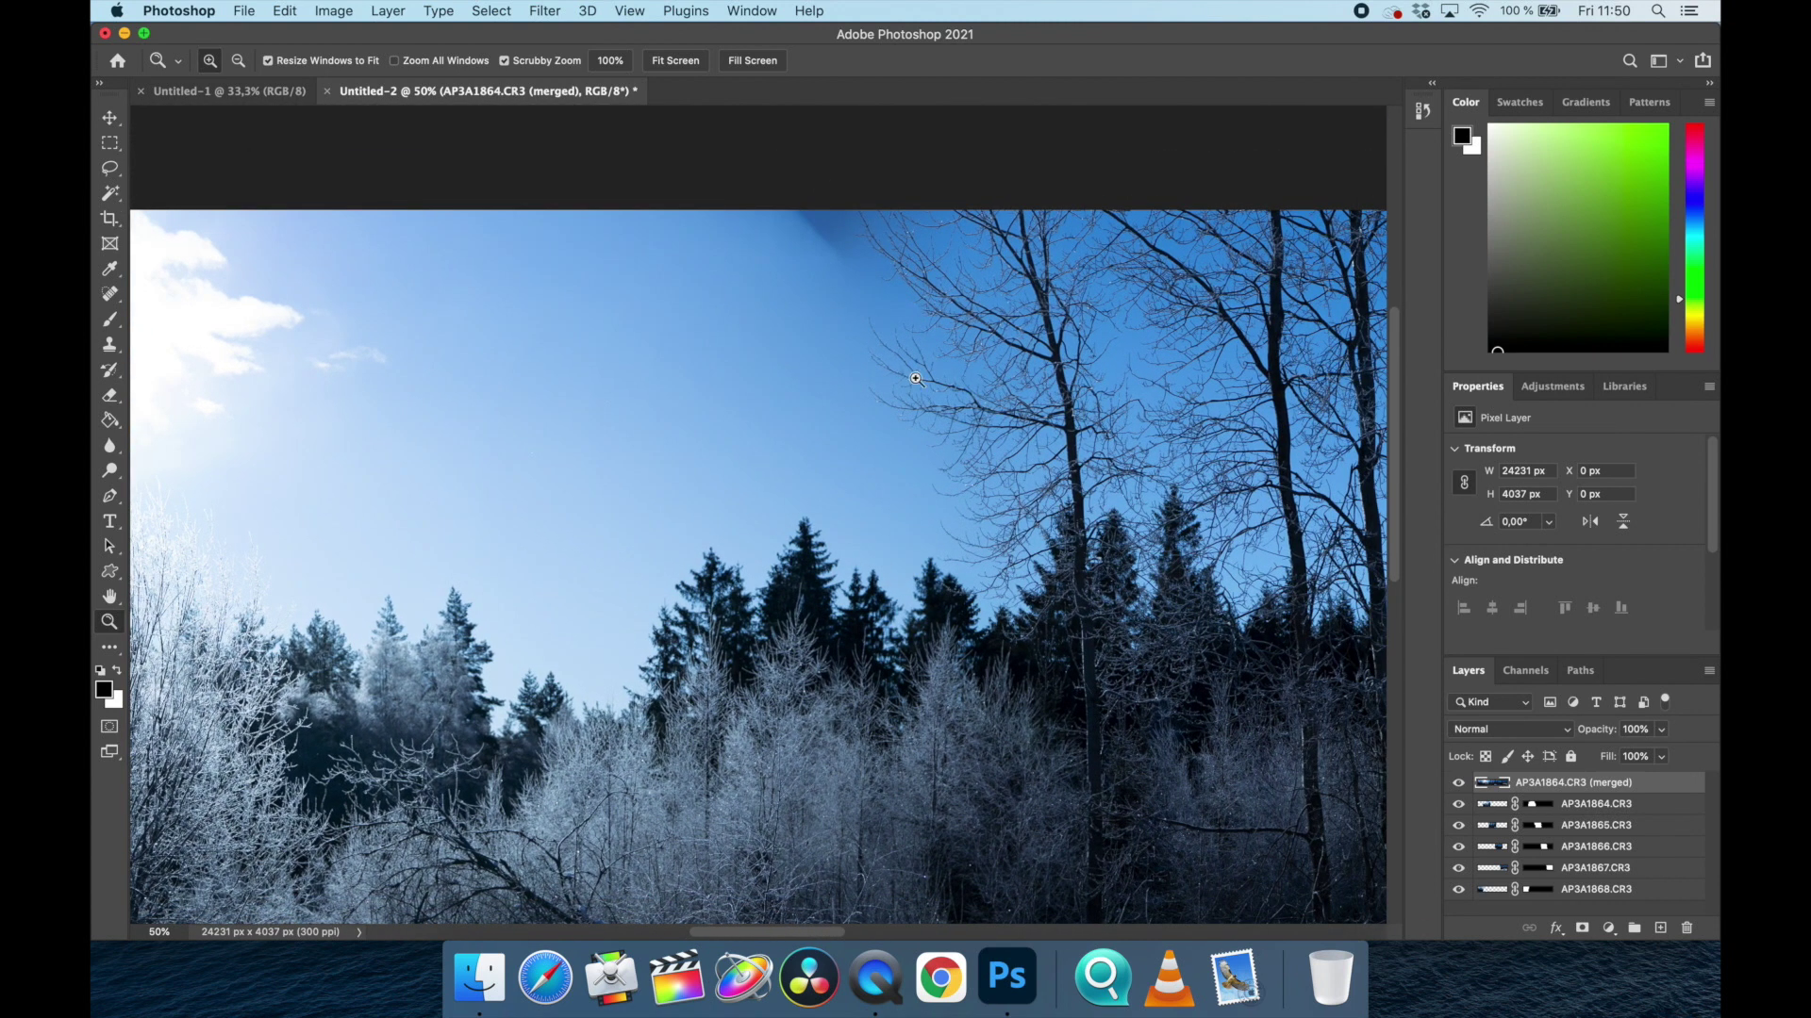
scroll(954, 531, down, 5)
scroll(954, 531, right, 10)
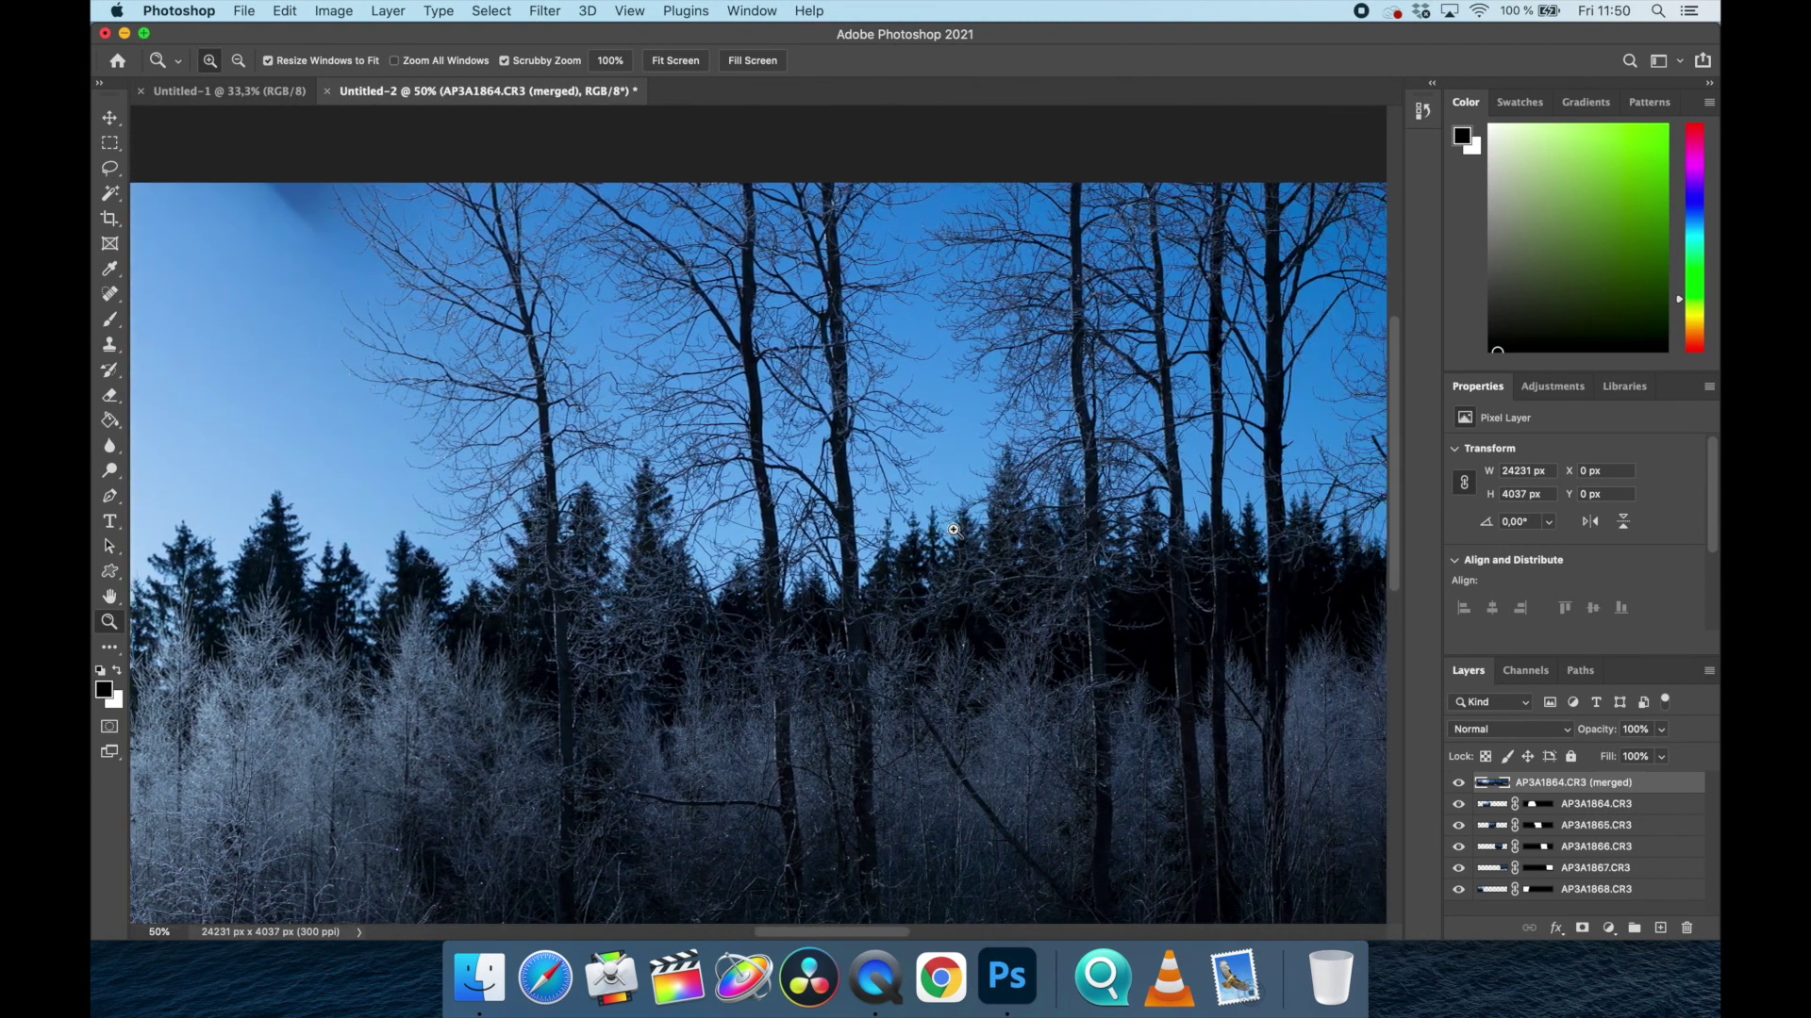
scroll(954, 531, right, 8)
scroll(954, 531, up, 6)
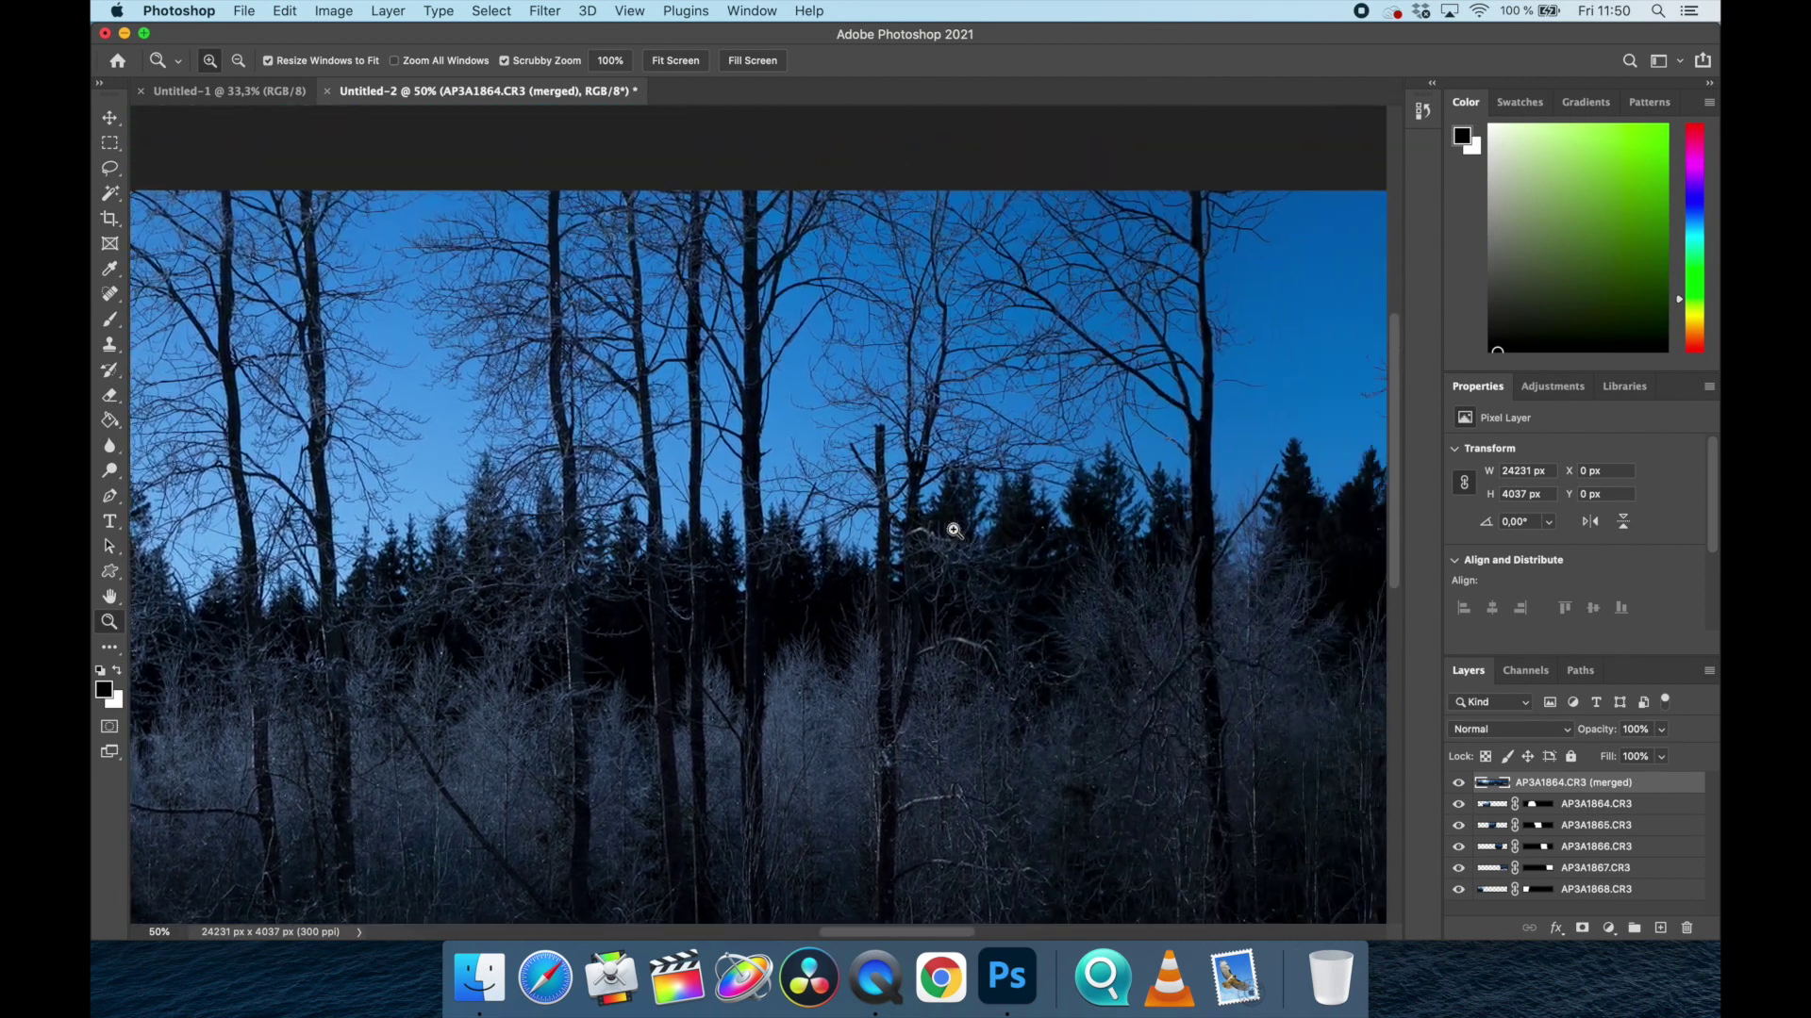
scroll(955, 531, right, 8)
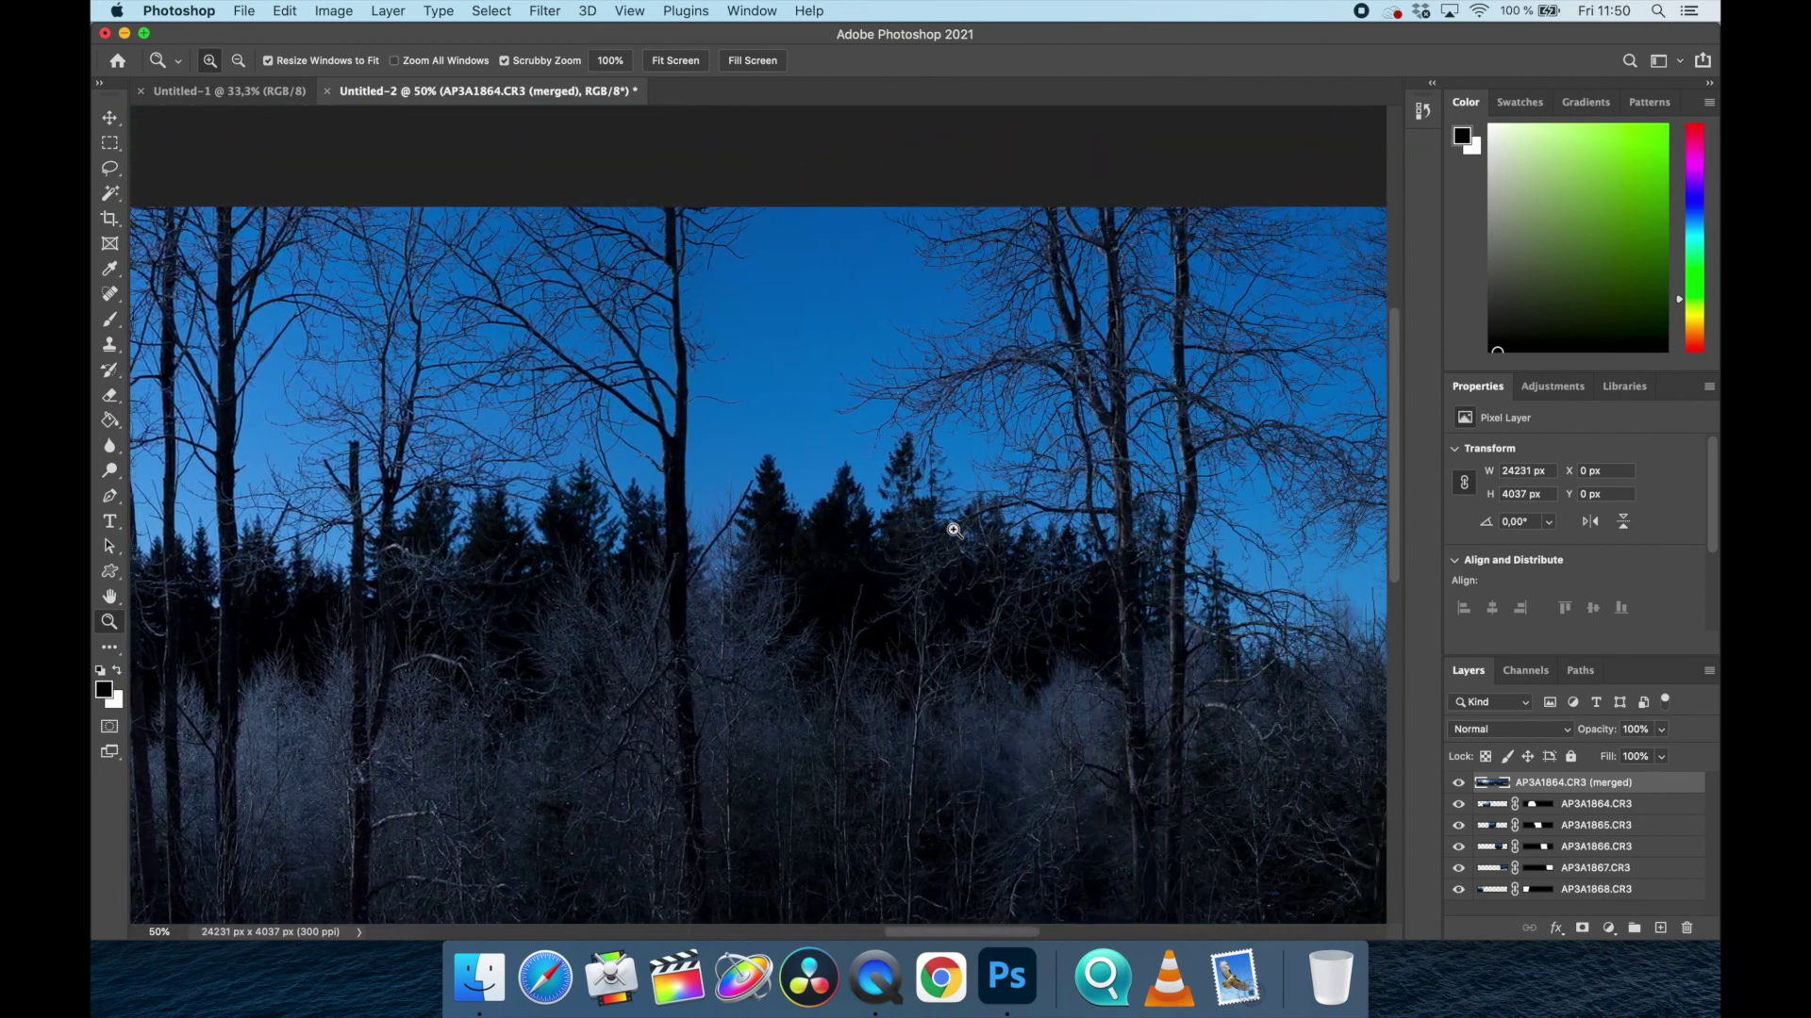